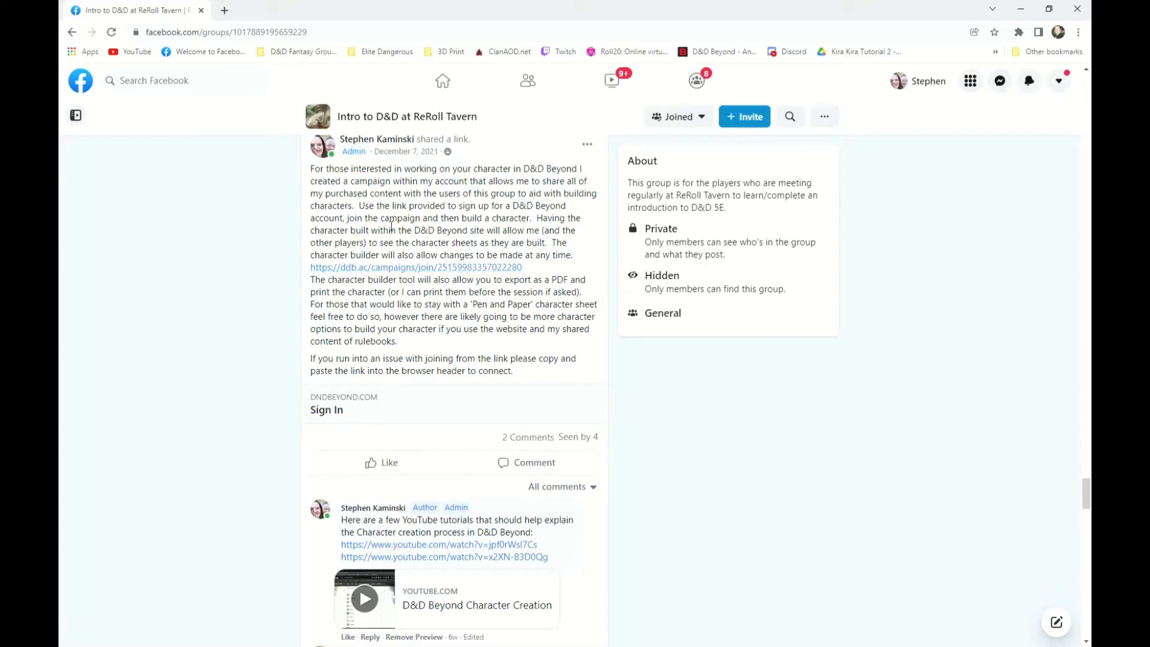
Step: Follow the campaign invite link in the group post, signing in to D&D Beyond with Google, and start creating a new character
{"action": "left_click", "coordinate": [420, 269]}
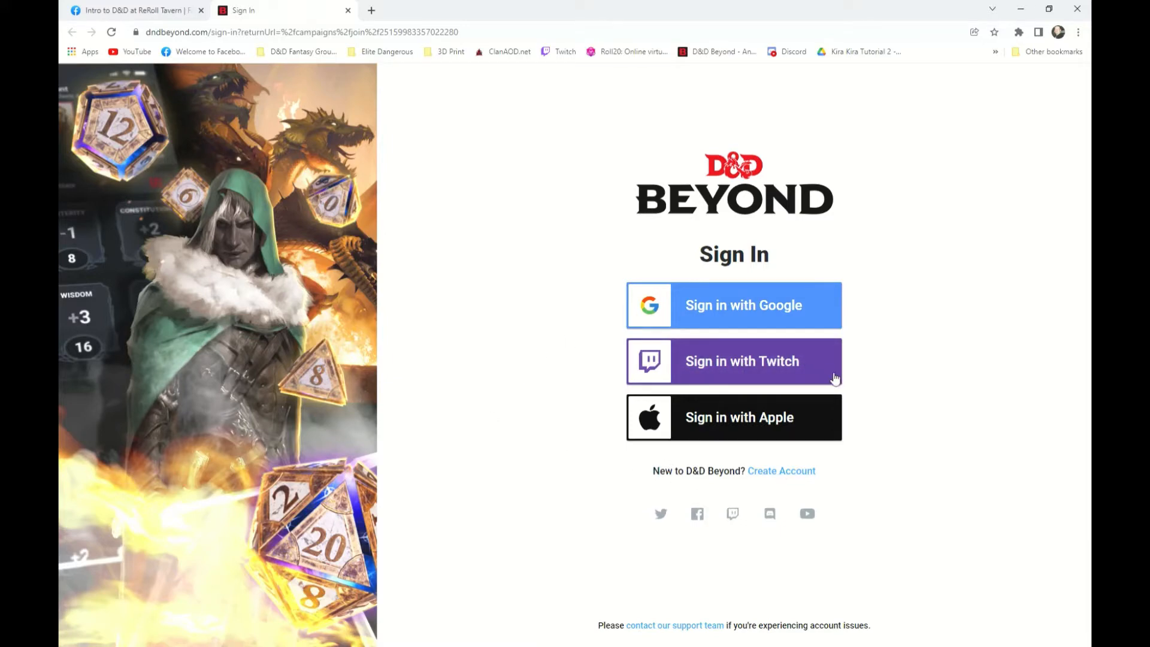
{"action": "left_click", "coordinate": [736, 300]}
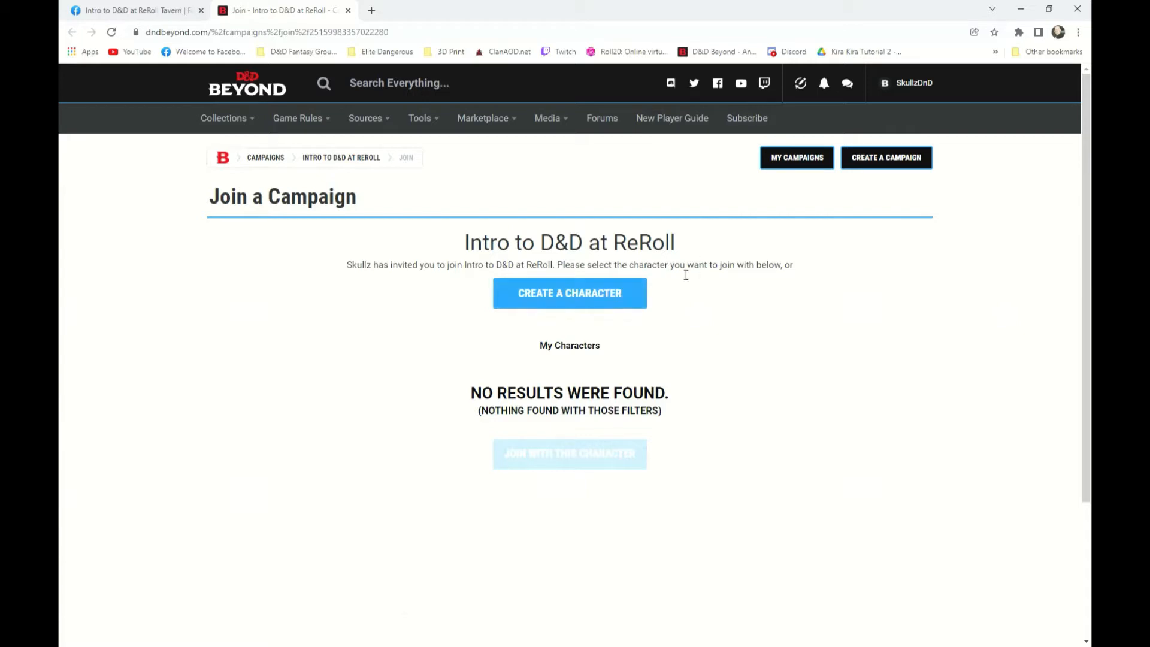
{"action": "left_click", "coordinate": [574, 294]}
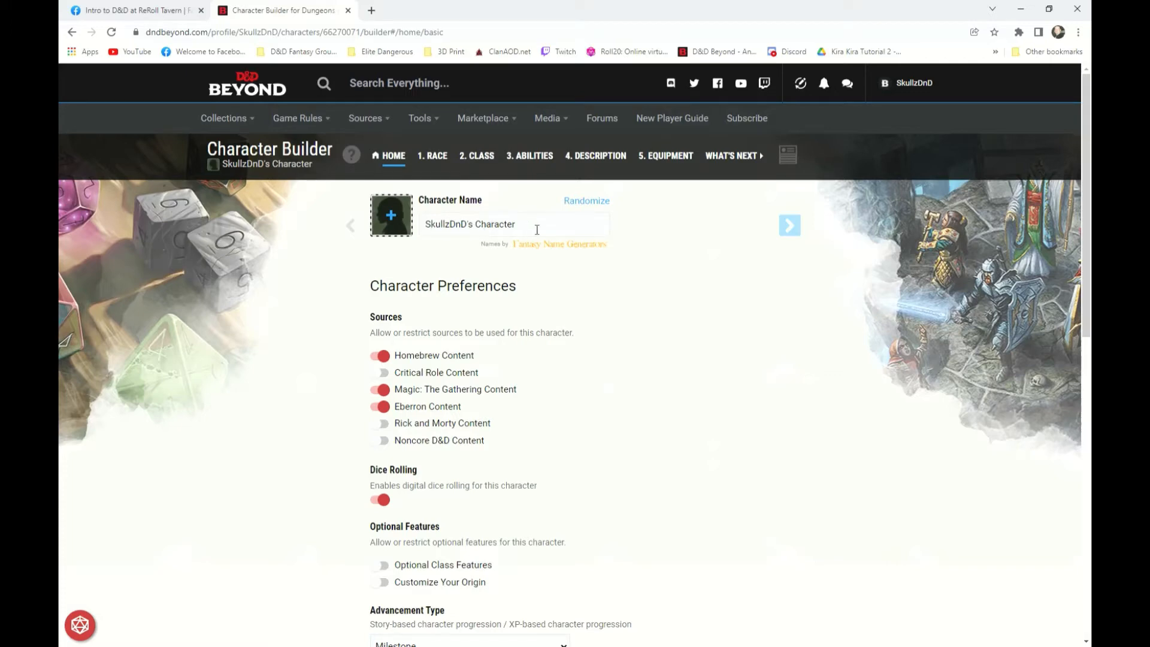
Step: Enter No Name as the character name and replace it with a randomly generated name, randomizing several times
{"action": "left_click_drag", "start_coordinate": [537, 229], "coordinate": [423, 228]}
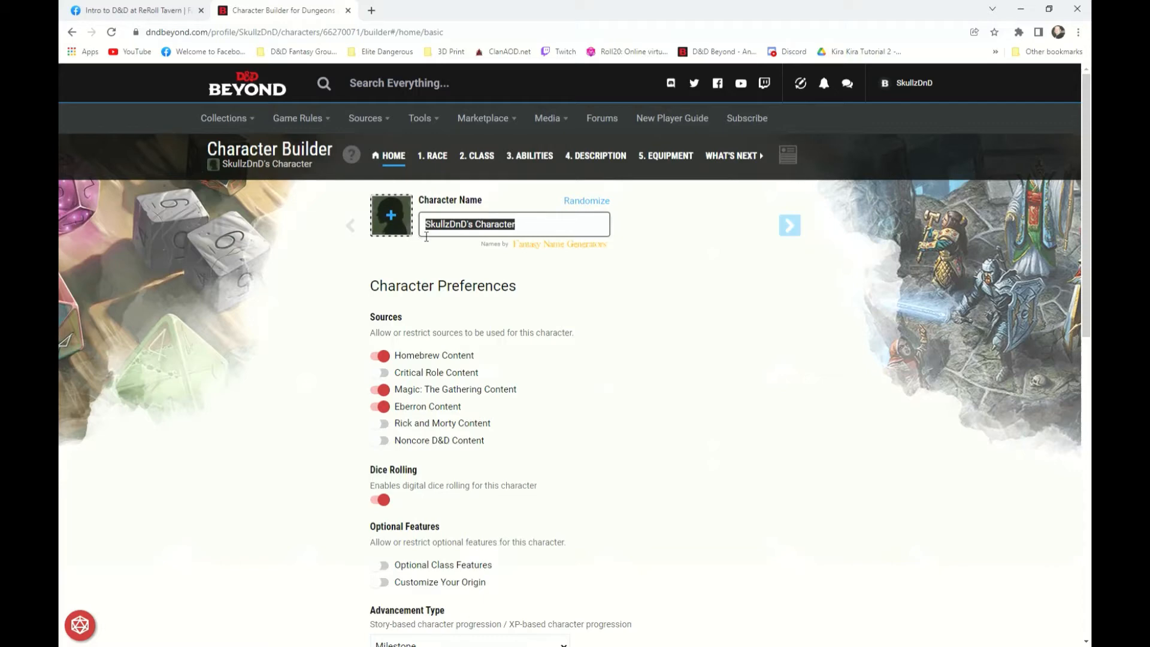
{"action": "type", "text": "No Name"}
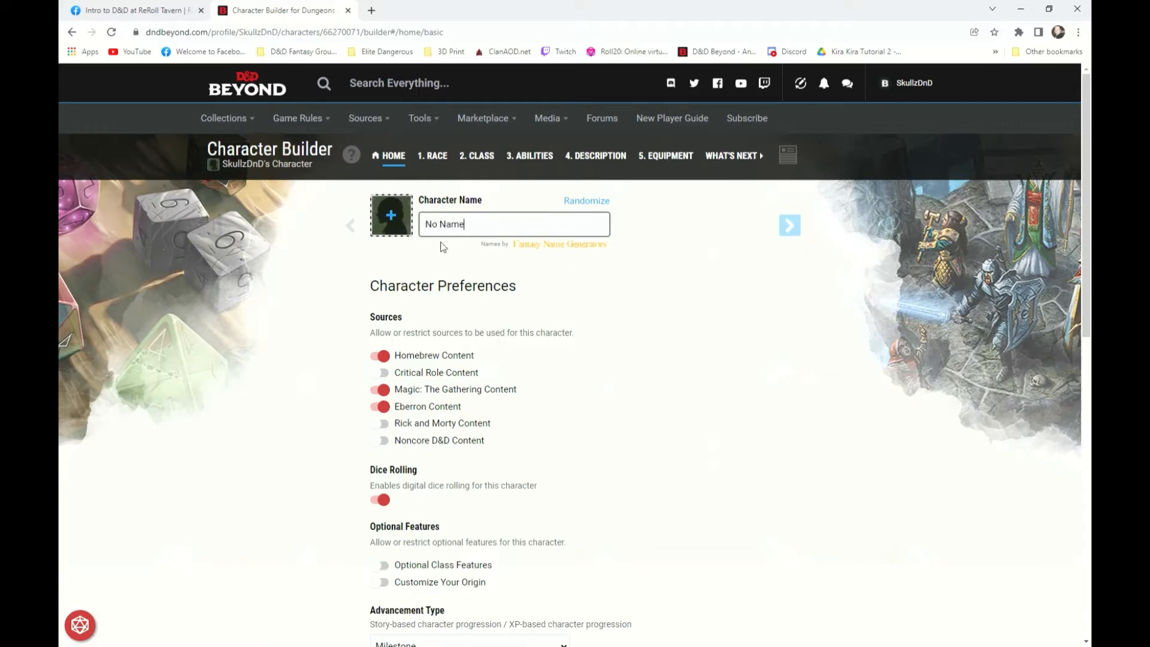
{"action": "left_click", "coordinate": [588, 203]}
{"action": "left_click", "coordinate": [592, 201]}
{"action": "left_click", "coordinate": [605, 204]}
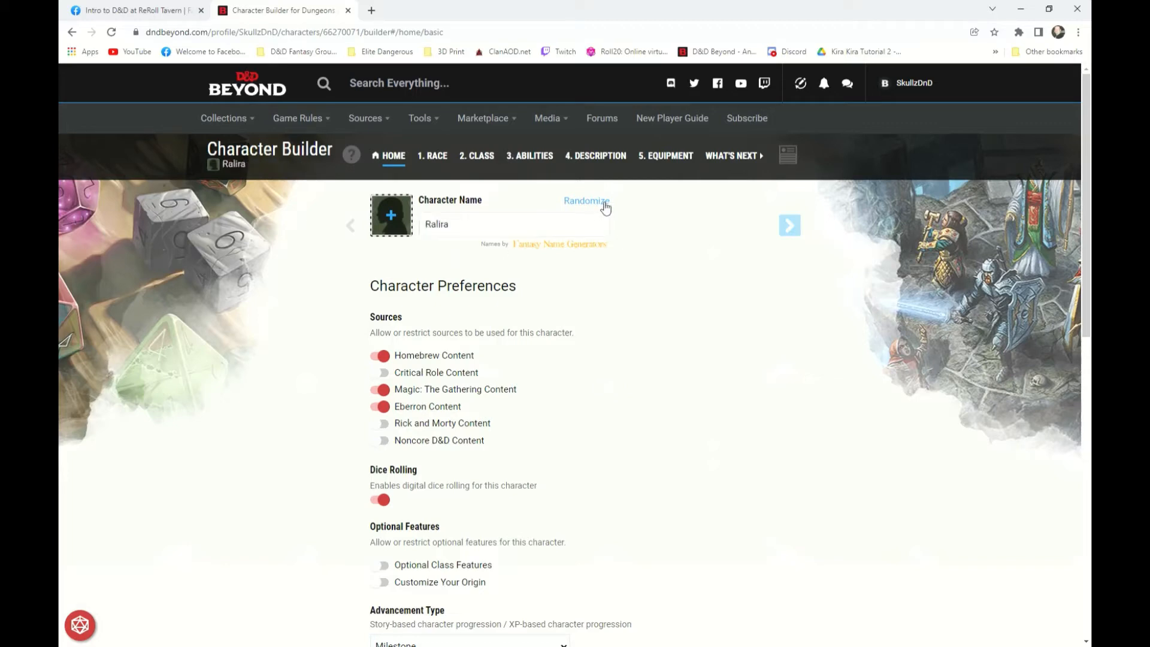
{"action": "left_click", "coordinate": [605, 206]}
{"action": "left_click", "coordinate": [605, 205]}
{"action": "left_click", "coordinate": [606, 206]}
Step: Browse the available character portraits and close the selection without applying one
{"action": "left_click", "coordinate": [392, 220]}
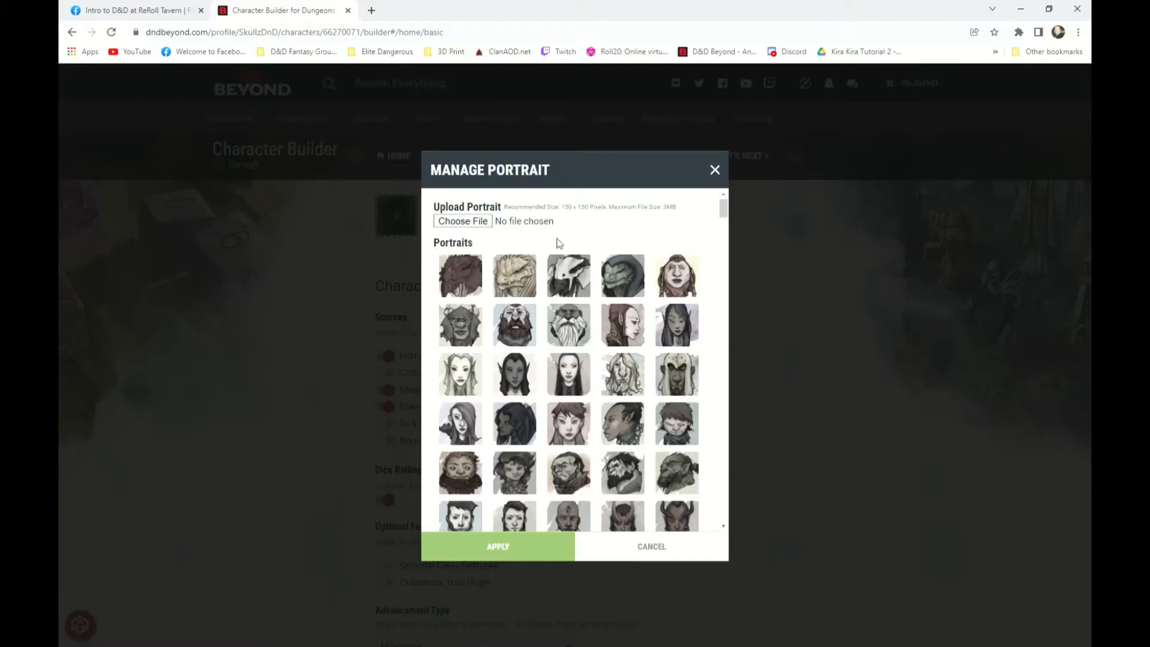
{"action": "scroll", "coordinate": [596, 343], "scroll_direction": "down", "scroll_amount": 8}
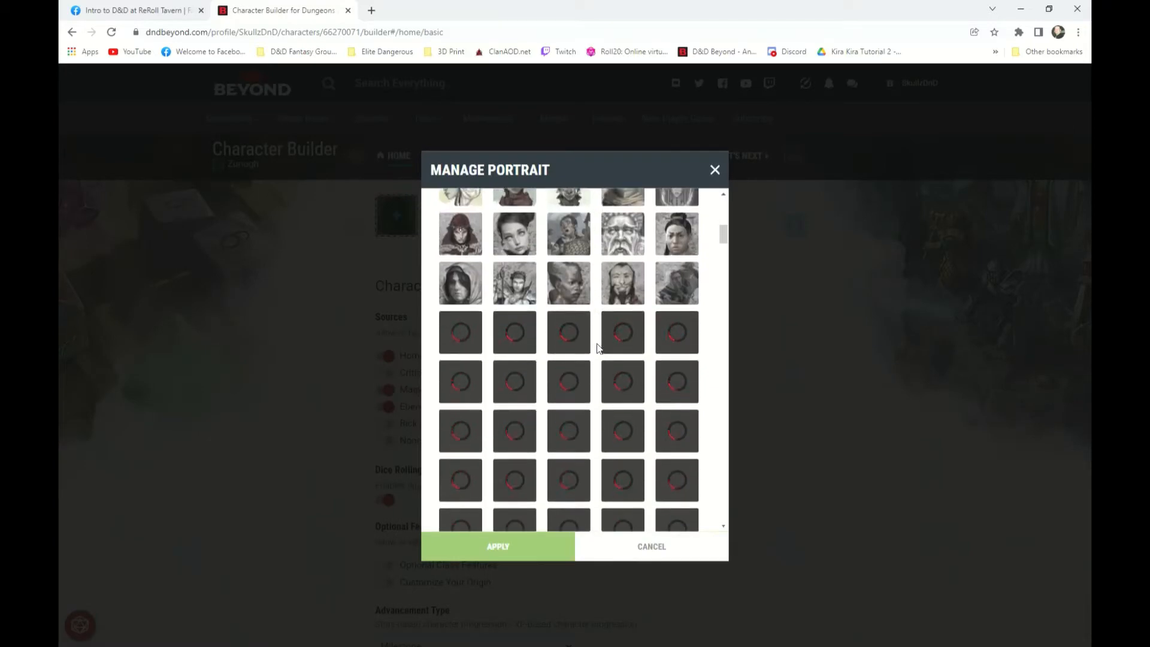
{"action": "scroll", "coordinate": [596, 344], "scroll_direction": "down", "scroll_amount": 5}
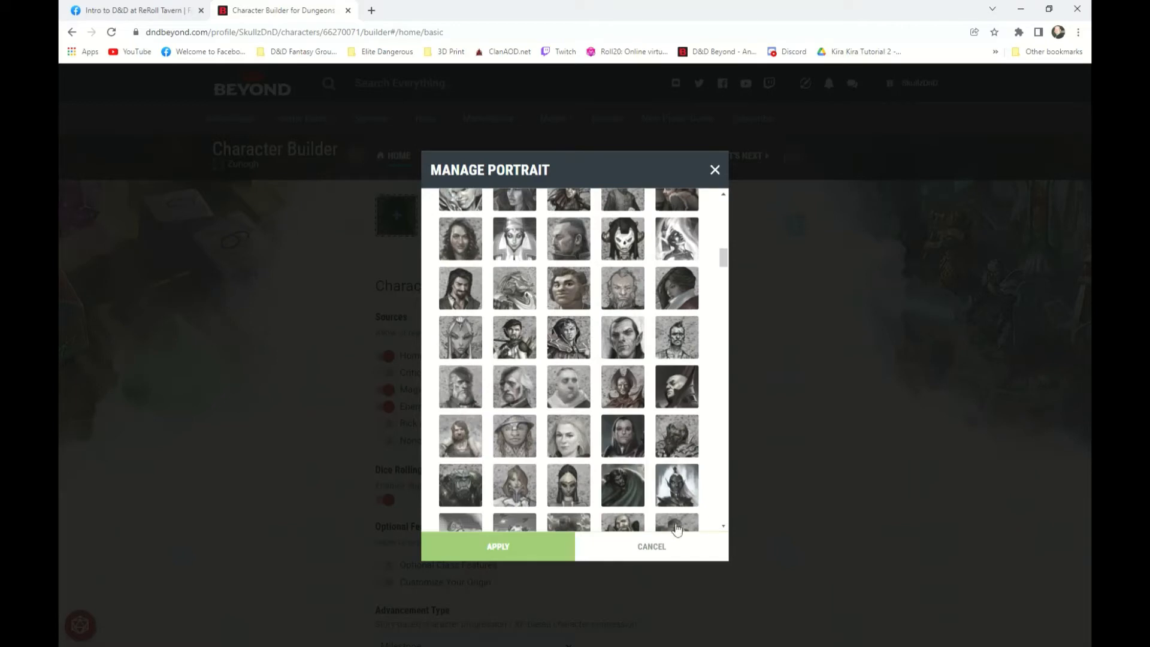
{"action": "left_click", "coordinate": [666, 547]}
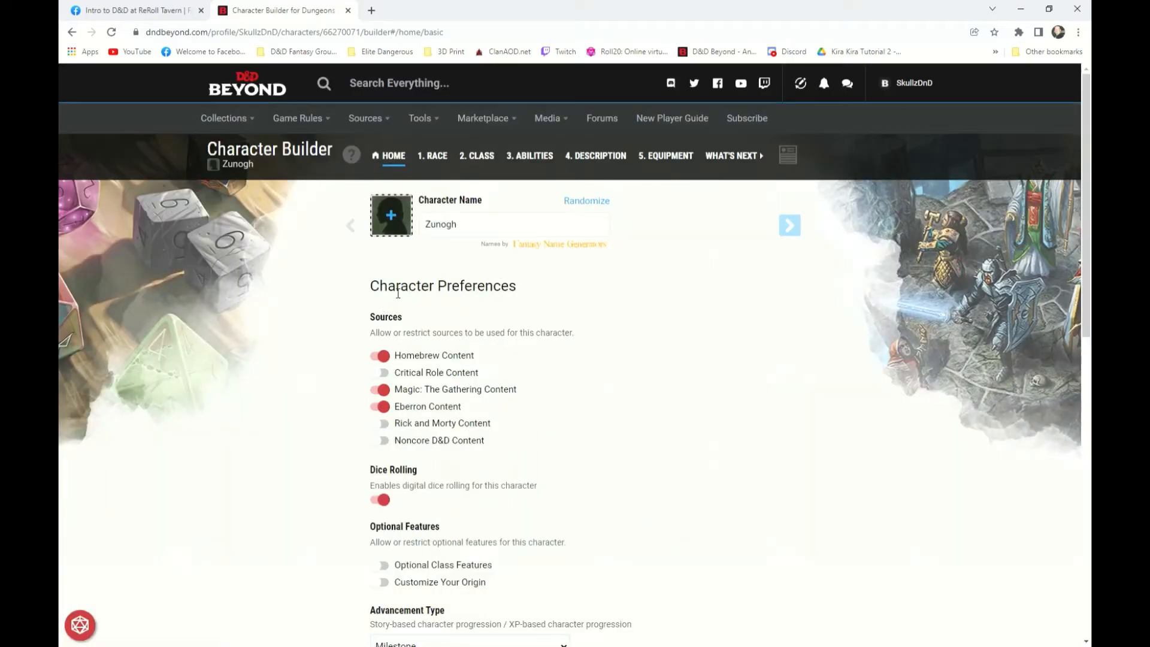
Step: Enable Optional Class Features and Customize Your Origin in the character preferences, and continue to the race selection
{"action": "scroll", "coordinate": [396, 286], "scroll_direction": "down", "scroll_amount": 2}
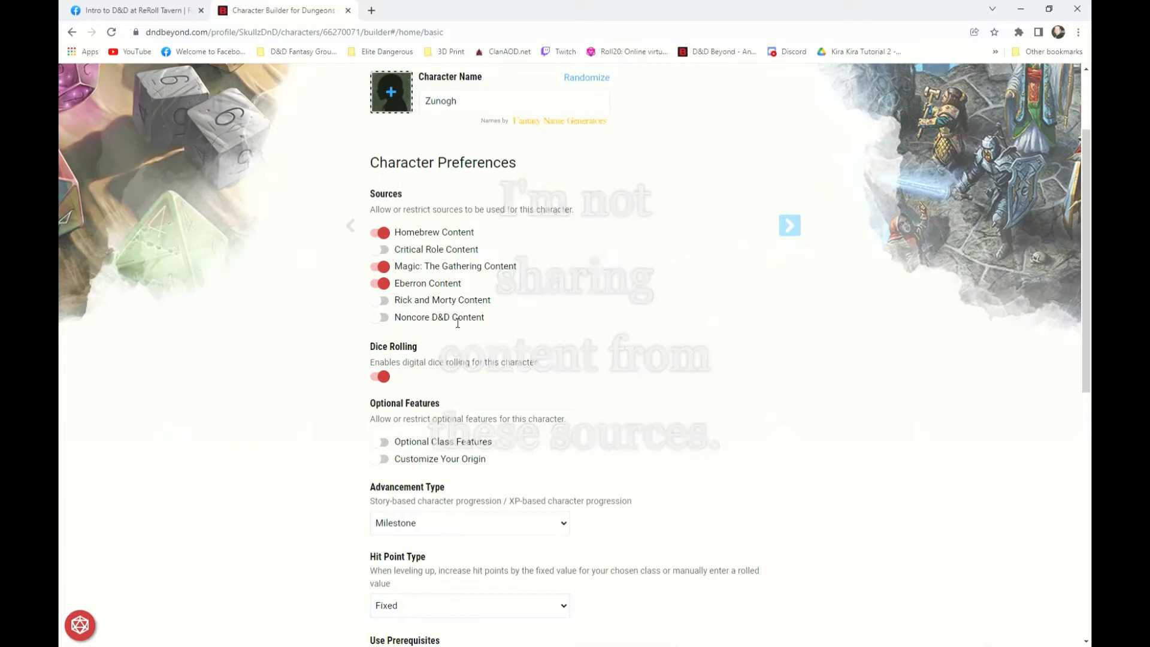
{"action": "scroll", "coordinate": [458, 323], "scroll_direction": "down", "scroll_amount": 2}
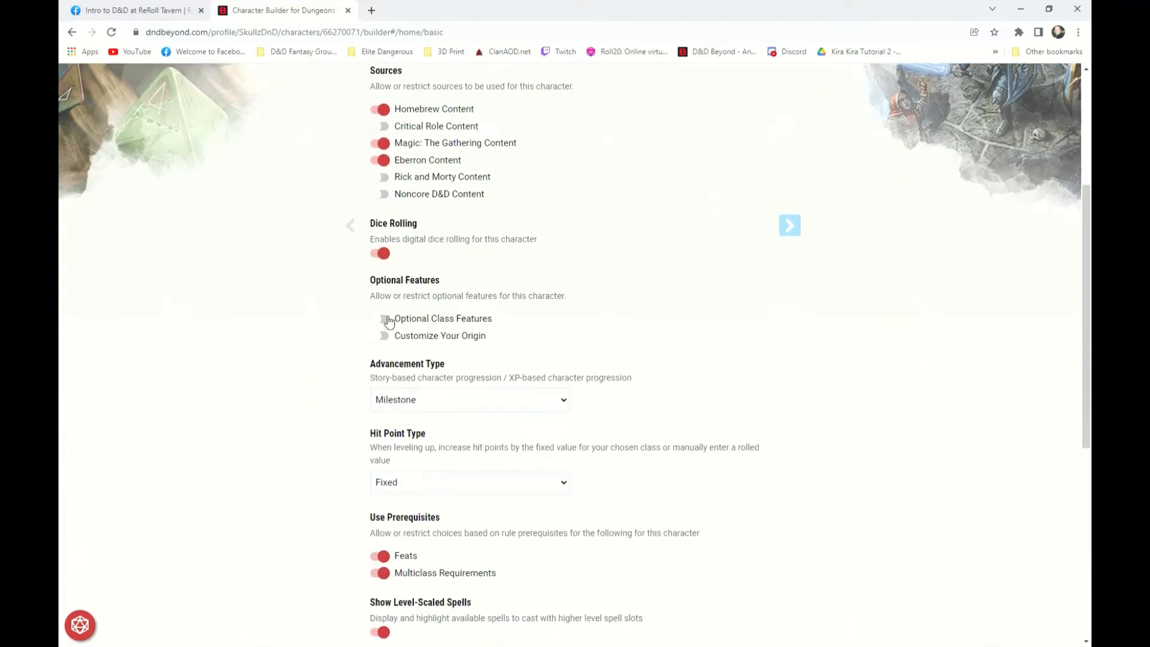
{"action": "left_click", "coordinate": [387, 320]}
{"action": "left_click", "coordinate": [387, 339]}
{"action": "scroll", "coordinate": [664, 332], "scroll_direction": "down", "scroll_amount": 3}
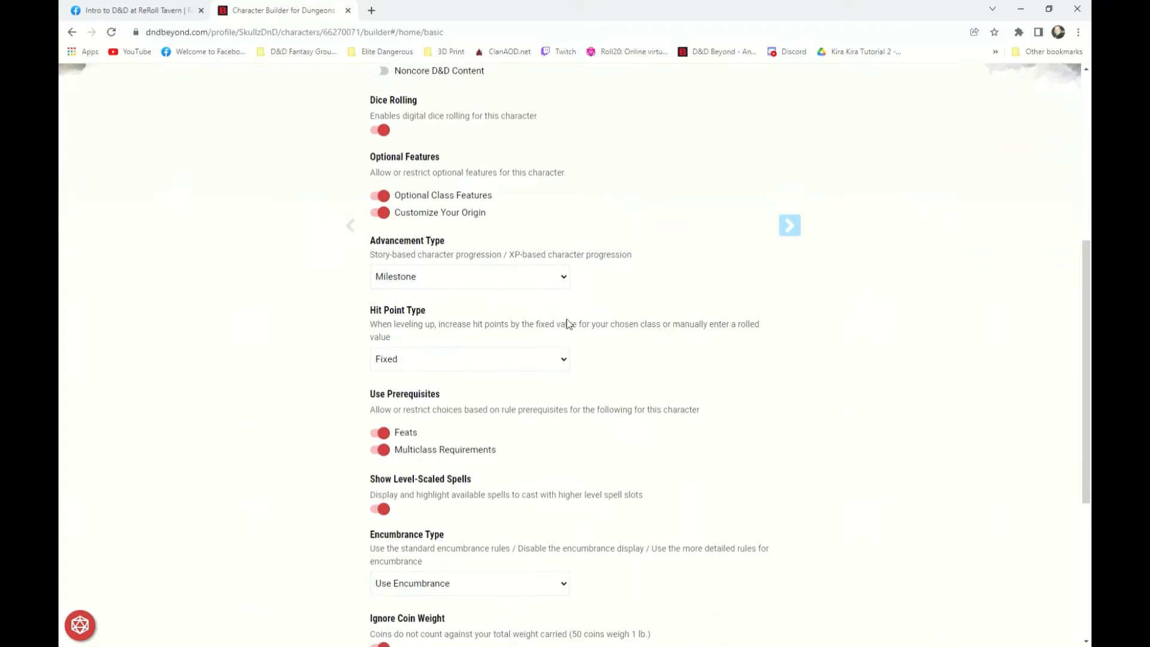
{"action": "scroll", "coordinate": [567, 318], "scroll_direction": "down", "scroll_amount": 3}
{"action": "scroll", "coordinate": [566, 323], "scroll_direction": "up", "scroll_amount": 3}
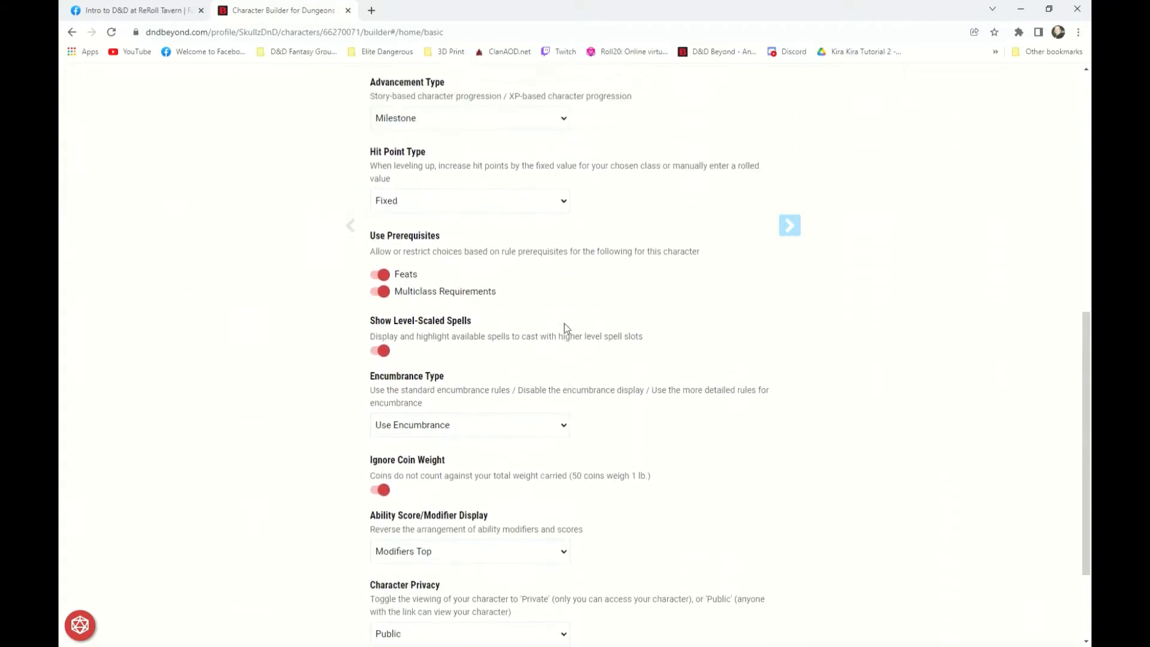
{"action": "scroll", "coordinate": [567, 328], "scroll_direction": "up", "scroll_amount": 6}
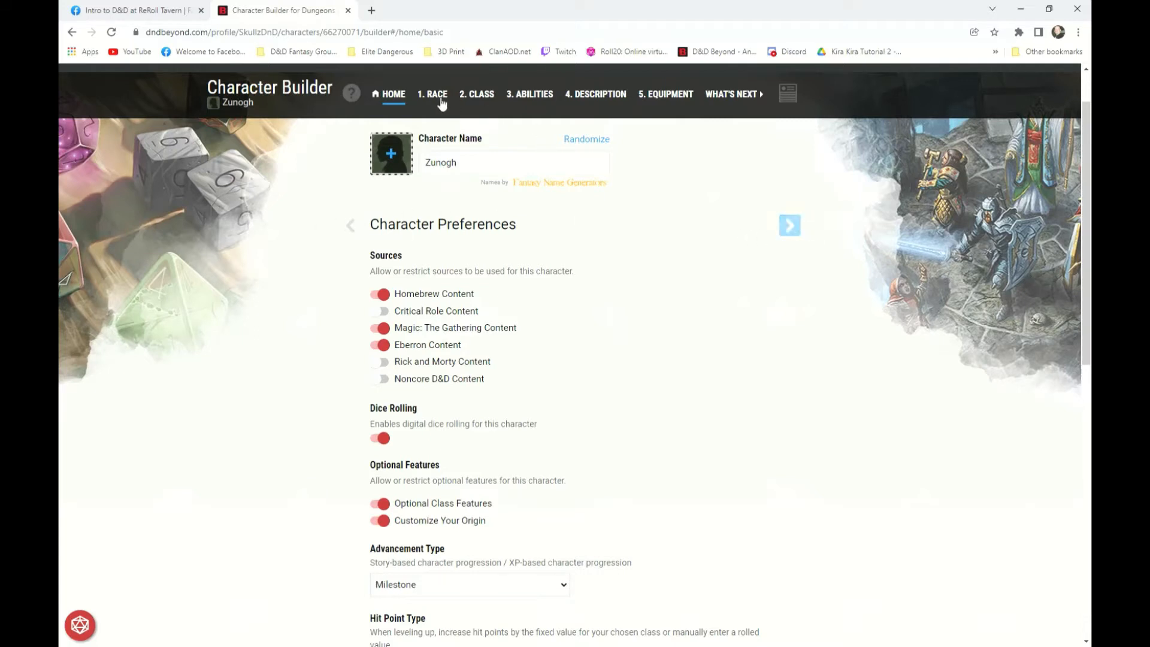
{"action": "left_click", "coordinate": [795, 230]}
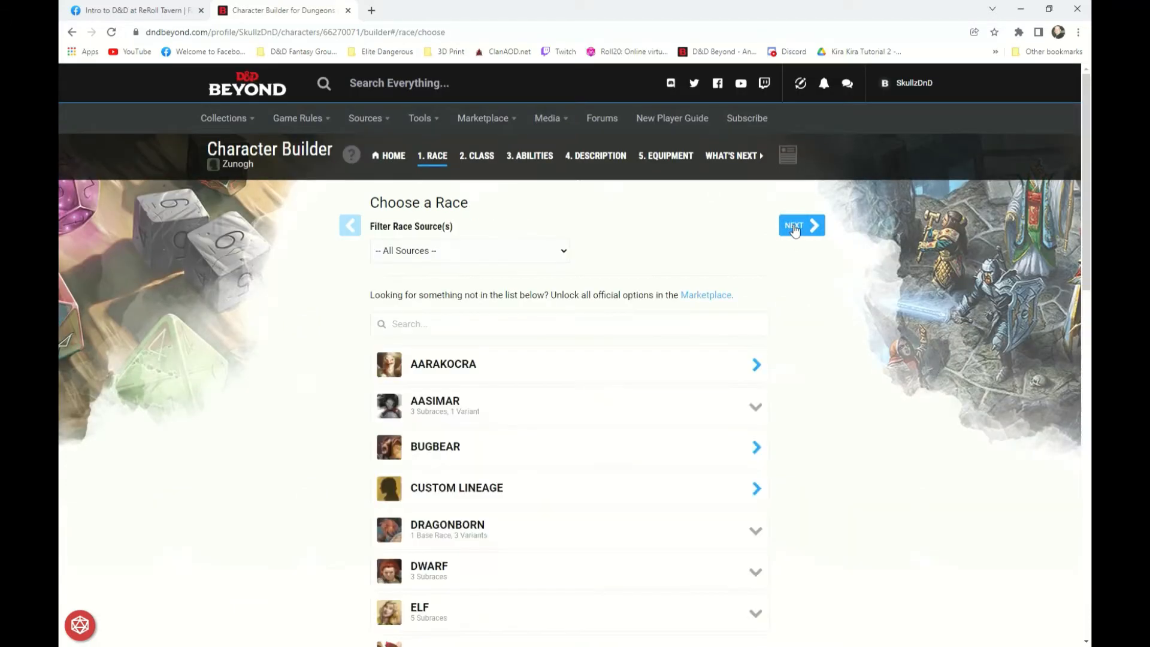
Step: Look through the full list of available races, including those with subraces and variants
{"action": "scroll", "coordinate": [639, 273], "scroll_direction": "down", "scroll_amount": 8}
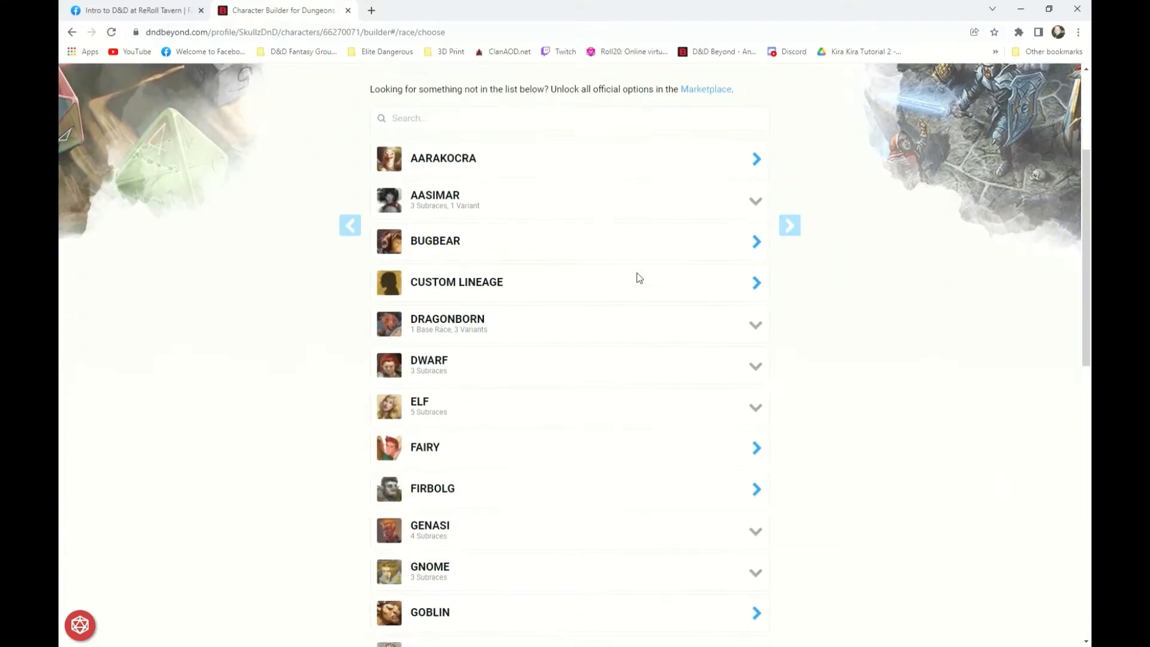
{"action": "scroll", "coordinate": [637, 273], "scroll_direction": "down", "scroll_amount": 8}
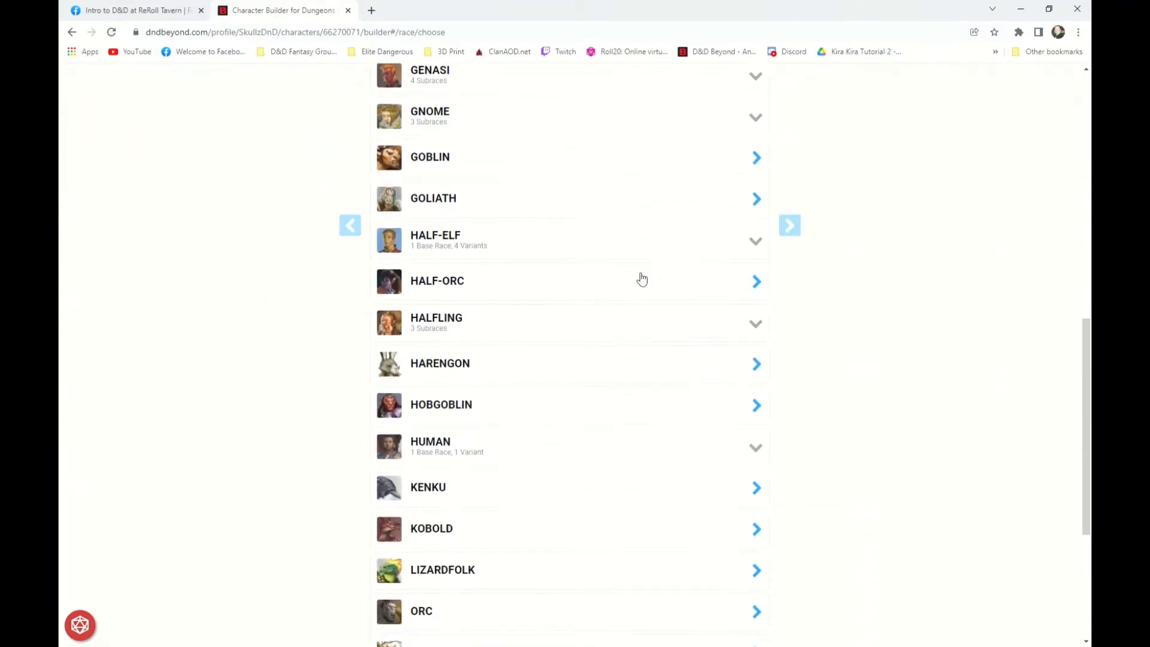
{"action": "scroll", "coordinate": [642, 279], "scroll_direction": "up", "scroll_amount": 8}
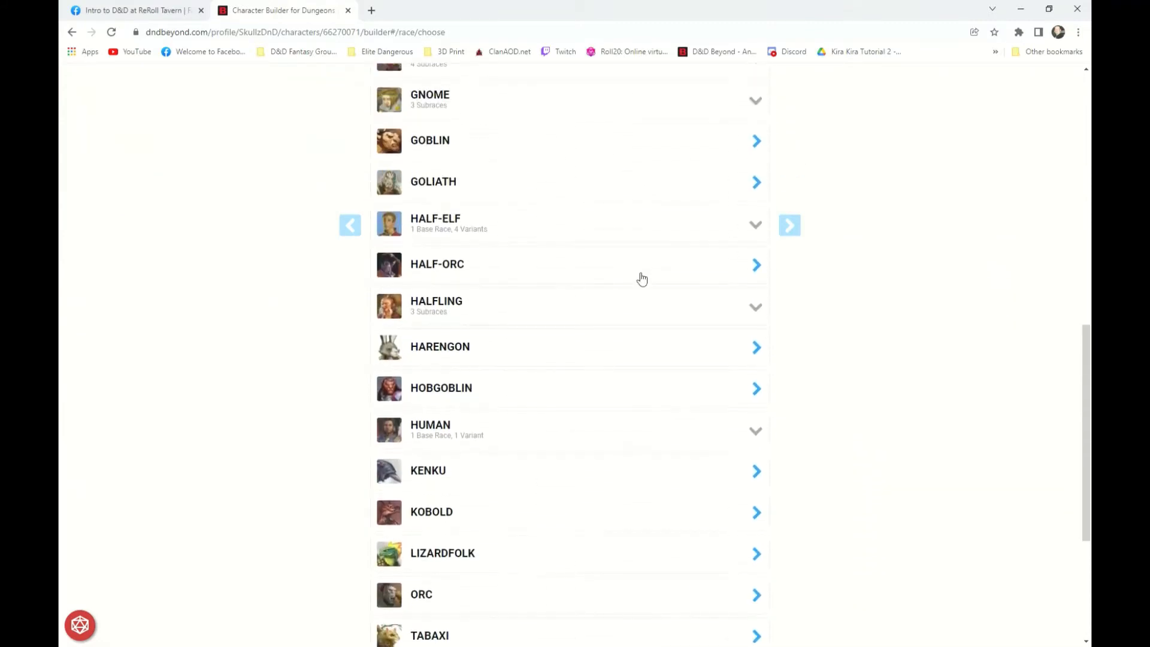
{"action": "scroll", "coordinate": [642, 279], "scroll_direction": "up", "scroll_amount": 4}
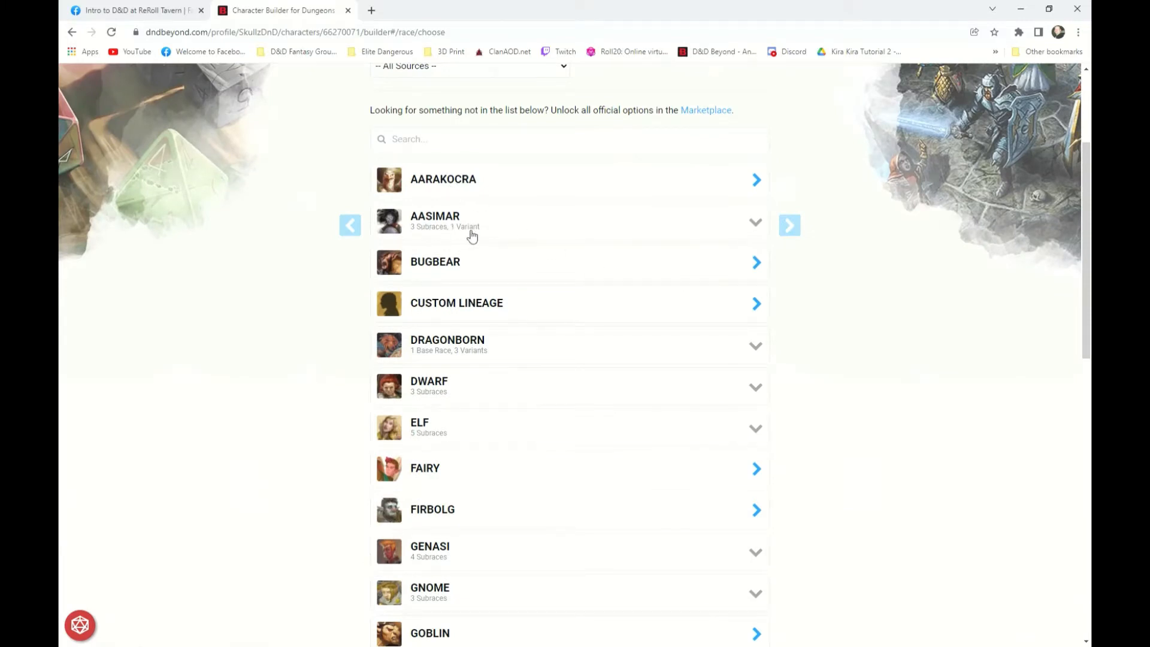
{"action": "scroll", "coordinate": [472, 235], "scroll_direction": "up", "scroll_amount": 3}
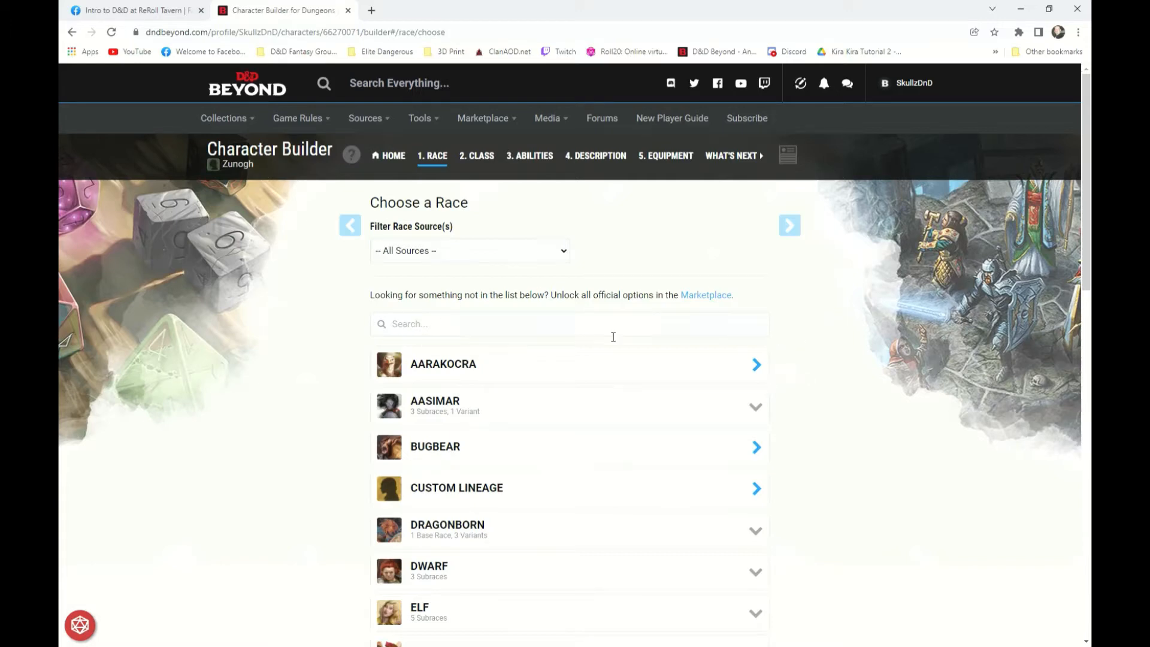
{"action": "scroll", "coordinate": [485, 367], "scroll_direction": "down", "scroll_amount": 3}
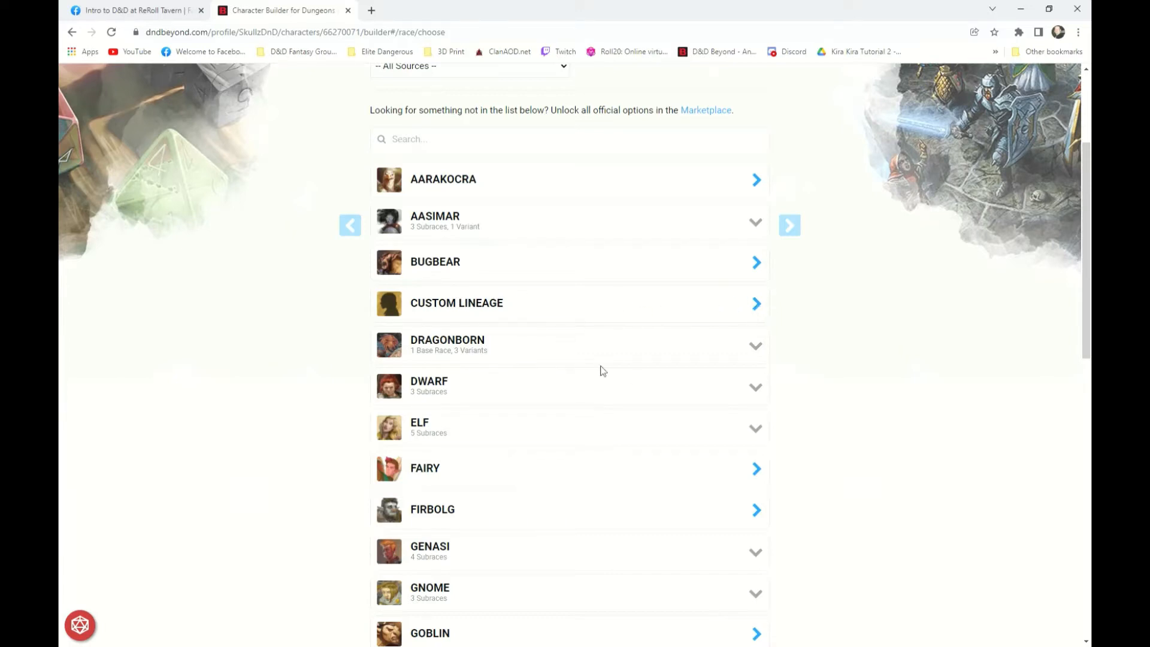
{"action": "scroll", "coordinate": [784, 372], "scroll_direction": "down", "scroll_amount": 2}
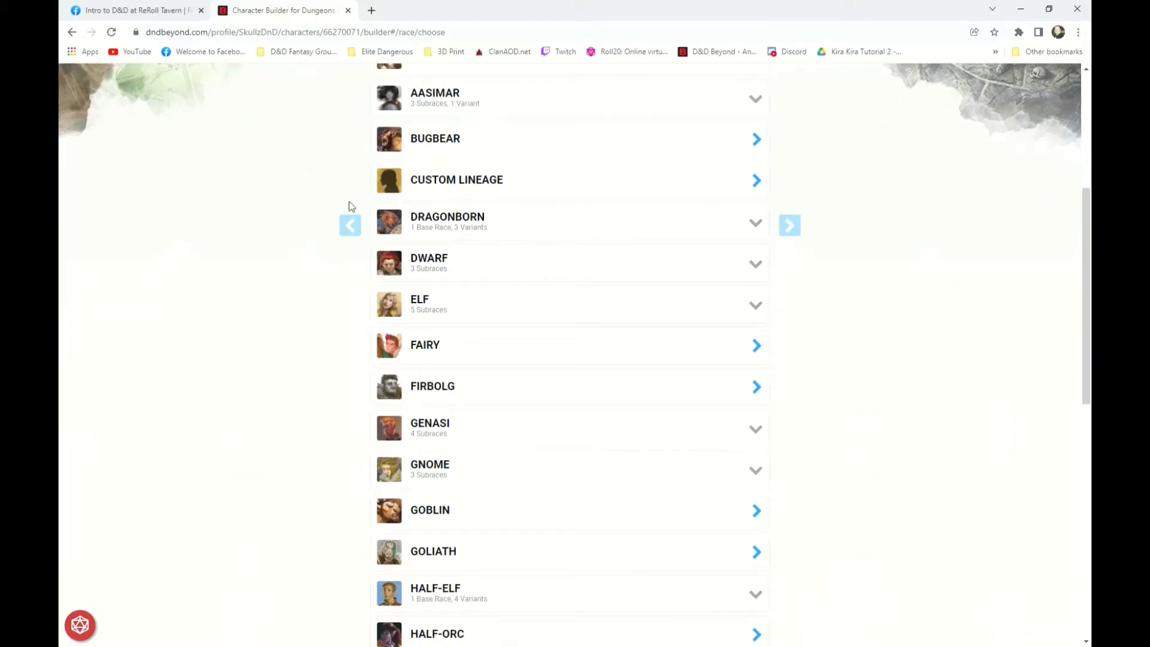
Step: Expand the Dragonborn variants, read the base Dragonborn's racial traits, and cancel without choosing the race
{"action": "left_click", "coordinate": [464, 221]}
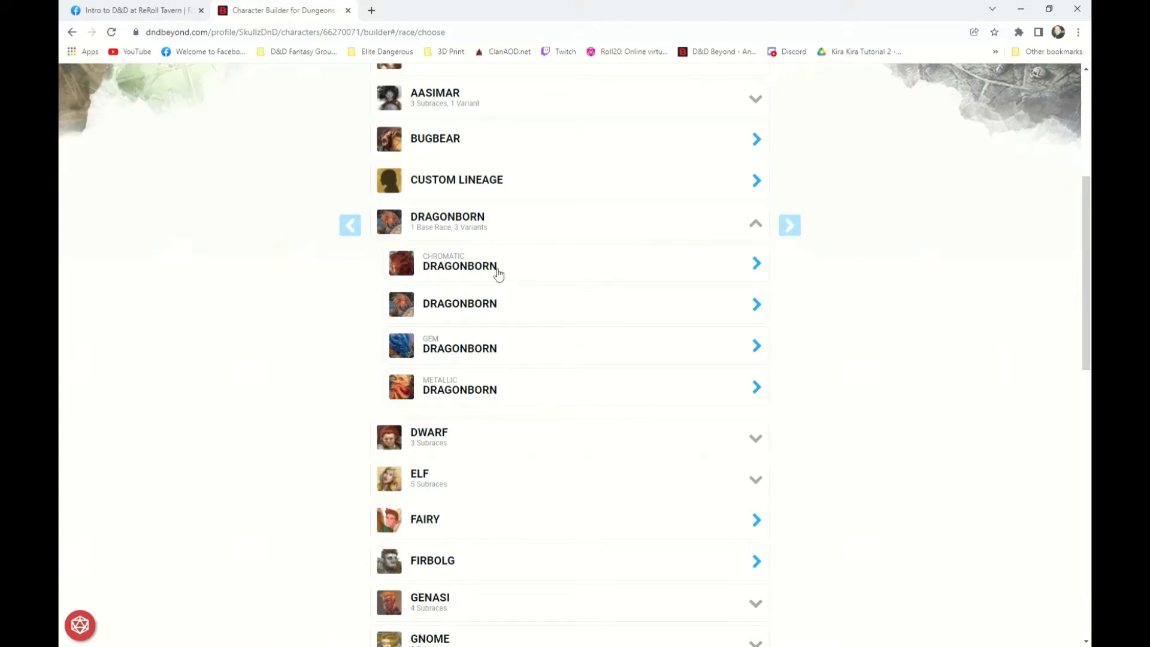
{"action": "left_click", "coordinate": [462, 308]}
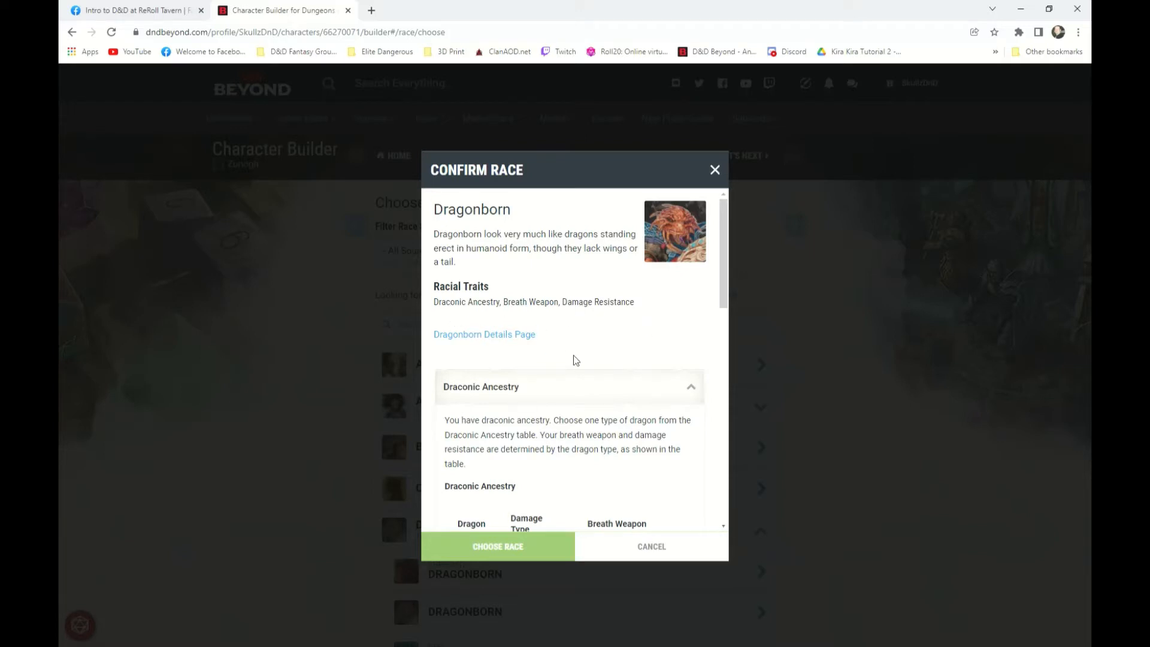
{"action": "scroll", "coordinate": [585, 372], "scroll_direction": "down", "scroll_amount": 7}
{"action": "scroll", "coordinate": [586, 376], "scroll_direction": "down", "scroll_amount": 3}
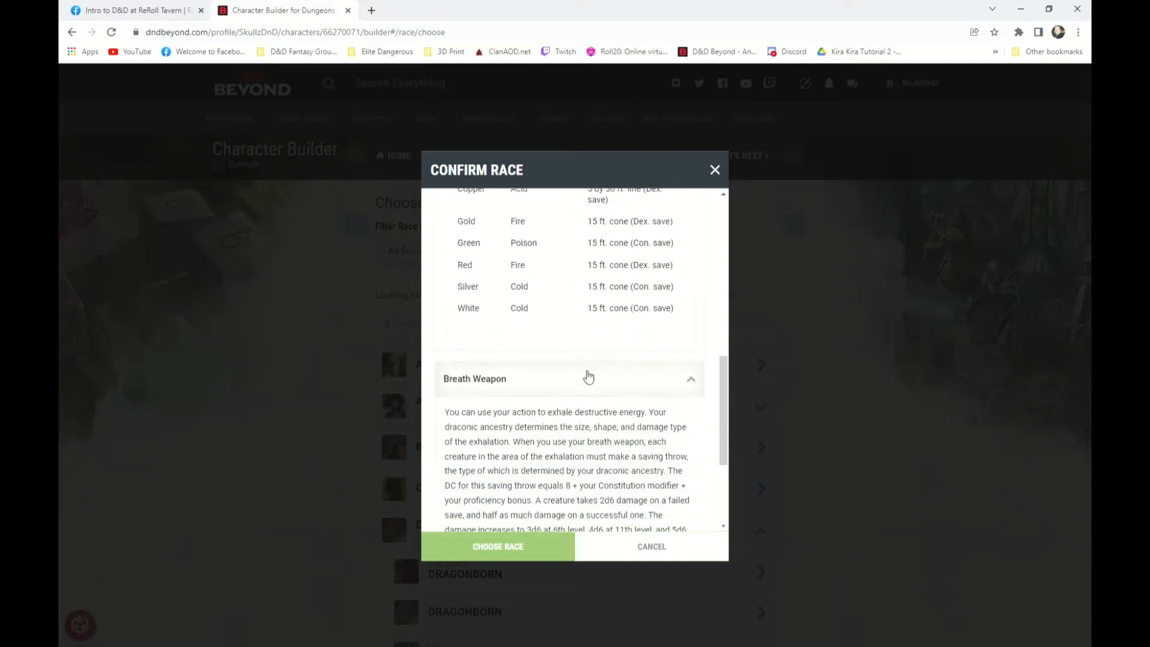
{"action": "scroll", "coordinate": [589, 378], "scroll_direction": "up", "scroll_amount": 10}
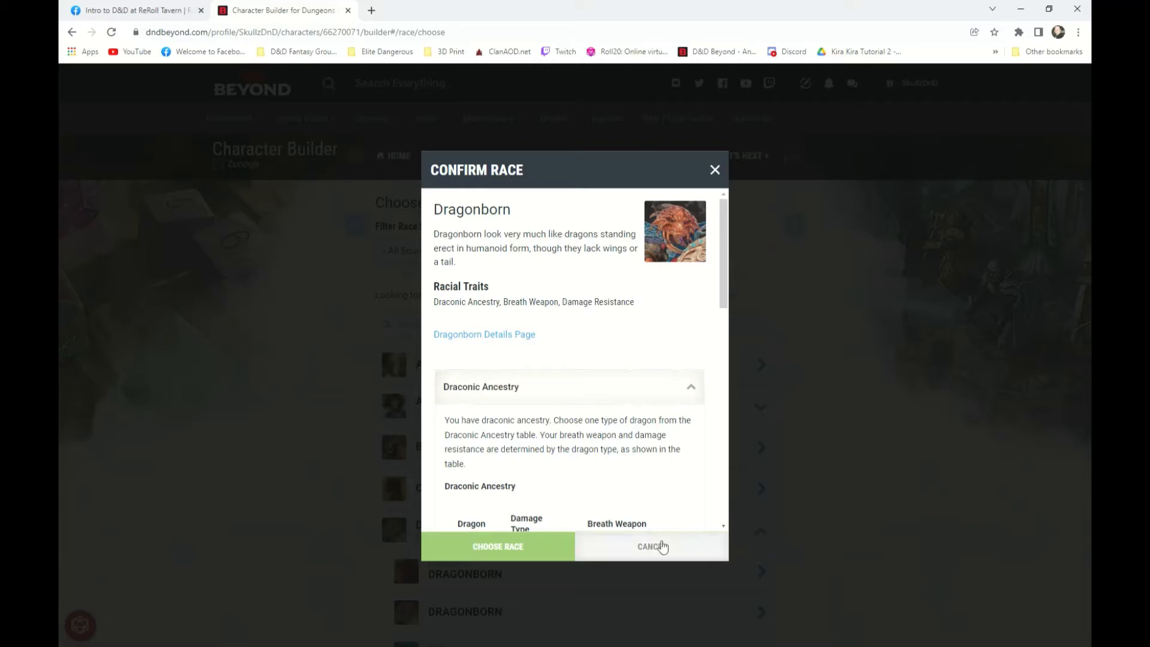
{"action": "left_click", "coordinate": [656, 549]}
Step: Expand the Half-Elf variants in the race list and open the details of the base Half-Elf
{"action": "scroll", "coordinate": [642, 433], "scroll_direction": "down", "scroll_amount": 5}
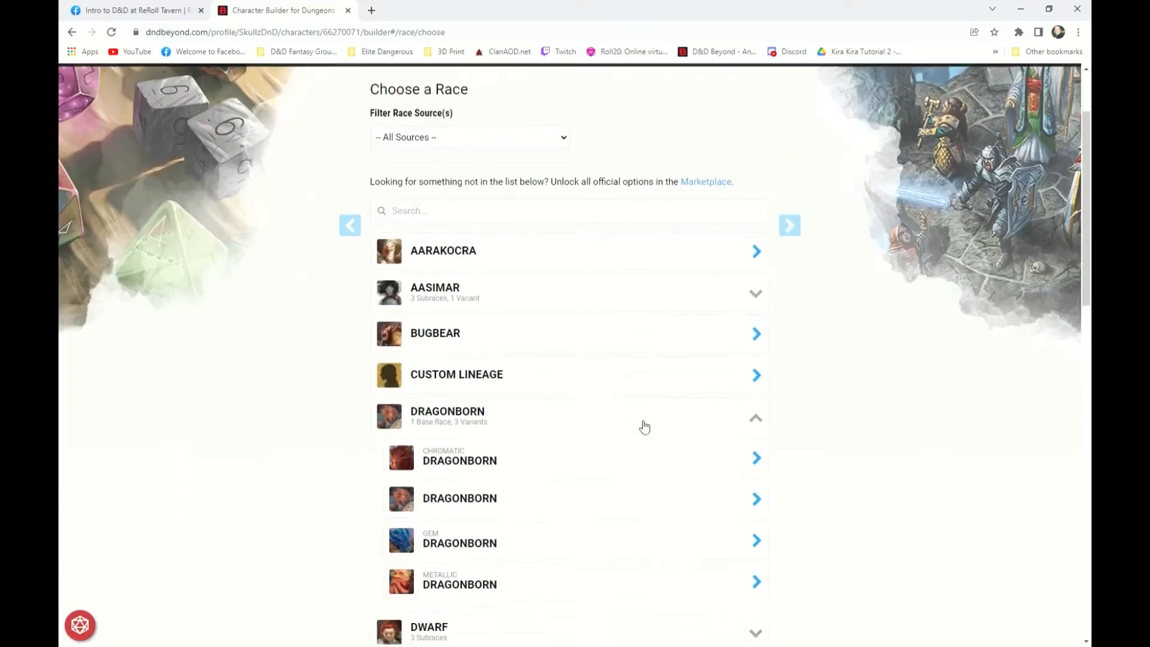
{"action": "scroll", "coordinate": [637, 433], "scroll_direction": "down", "scroll_amount": 3}
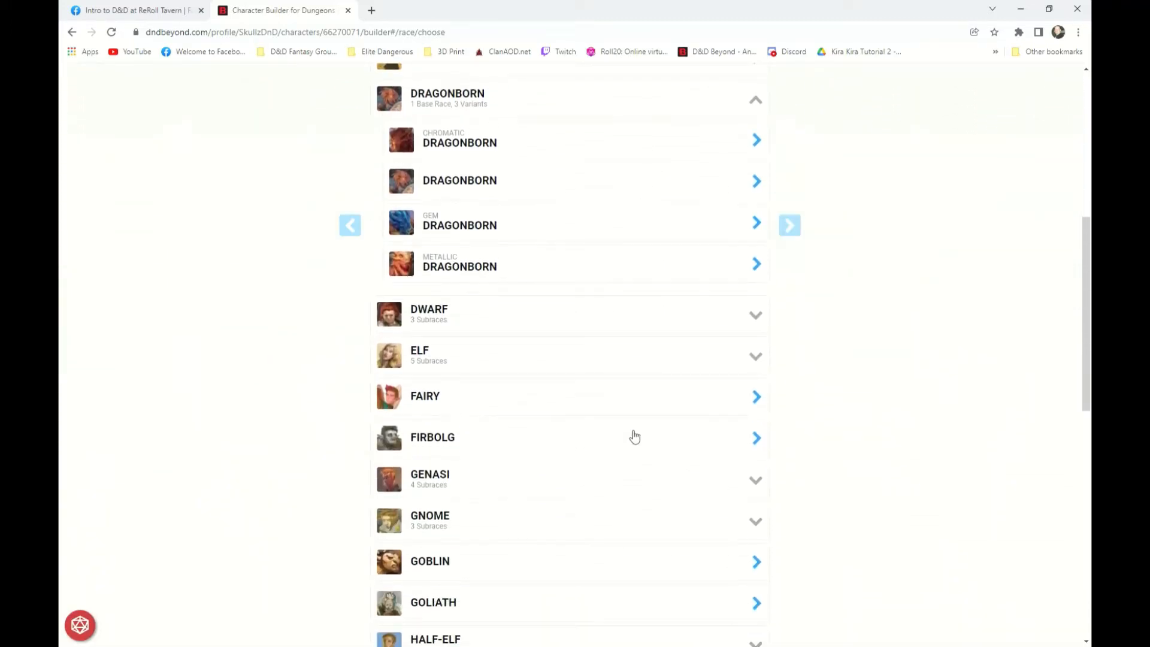
{"action": "scroll", "coordinate": [562, 448], "scroll_direction": "down", "scroll_amount": 2}
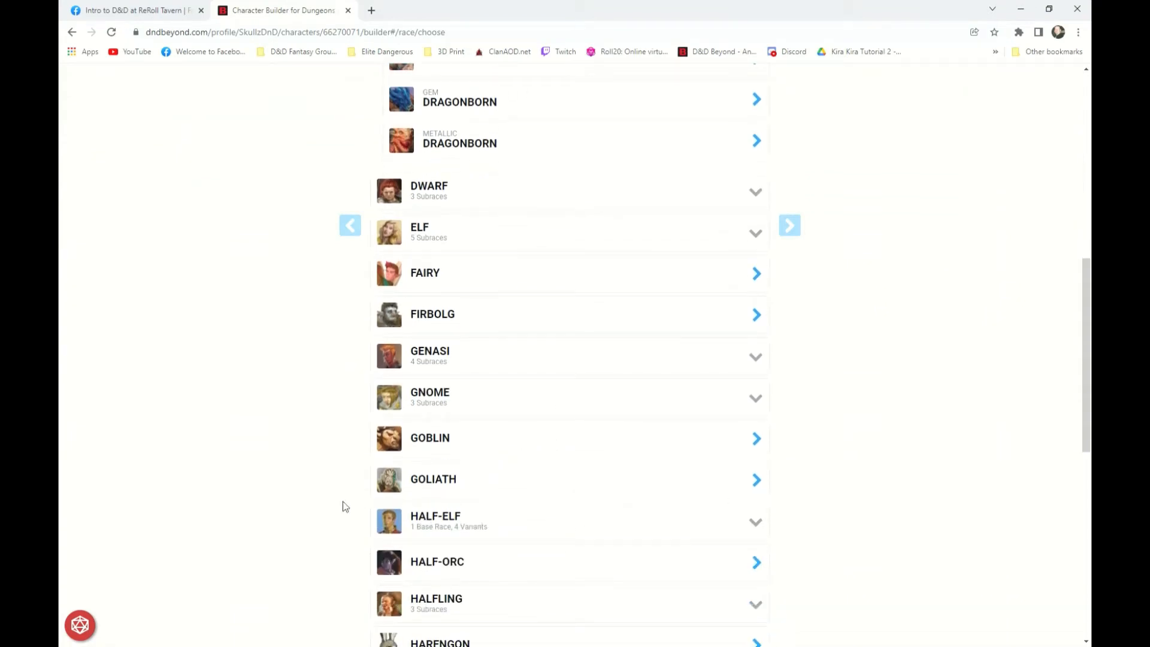
{"action": "scroll", "coordinate": [491, 512], "scroll_direction": "down", "scroll_amount": 1}
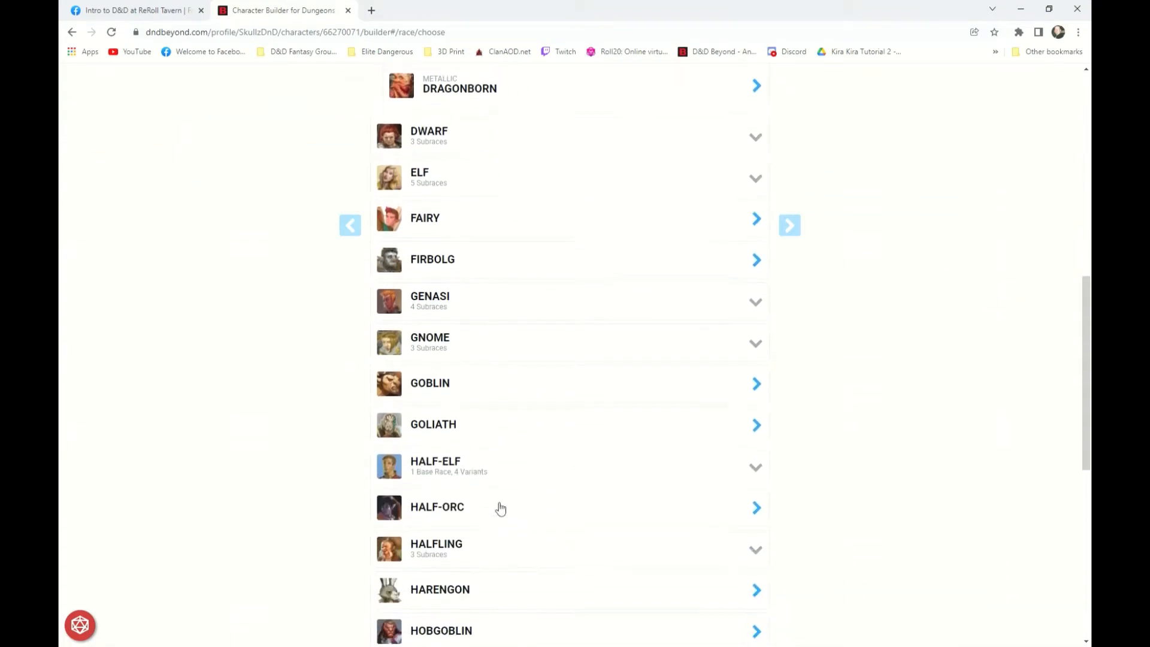
{"action": "left_click", "coordinate": [451, 458]}
{"action": "scroll", "coordinate": [547, 462], "scroll_direction": "down", "scroll_amount": 3}
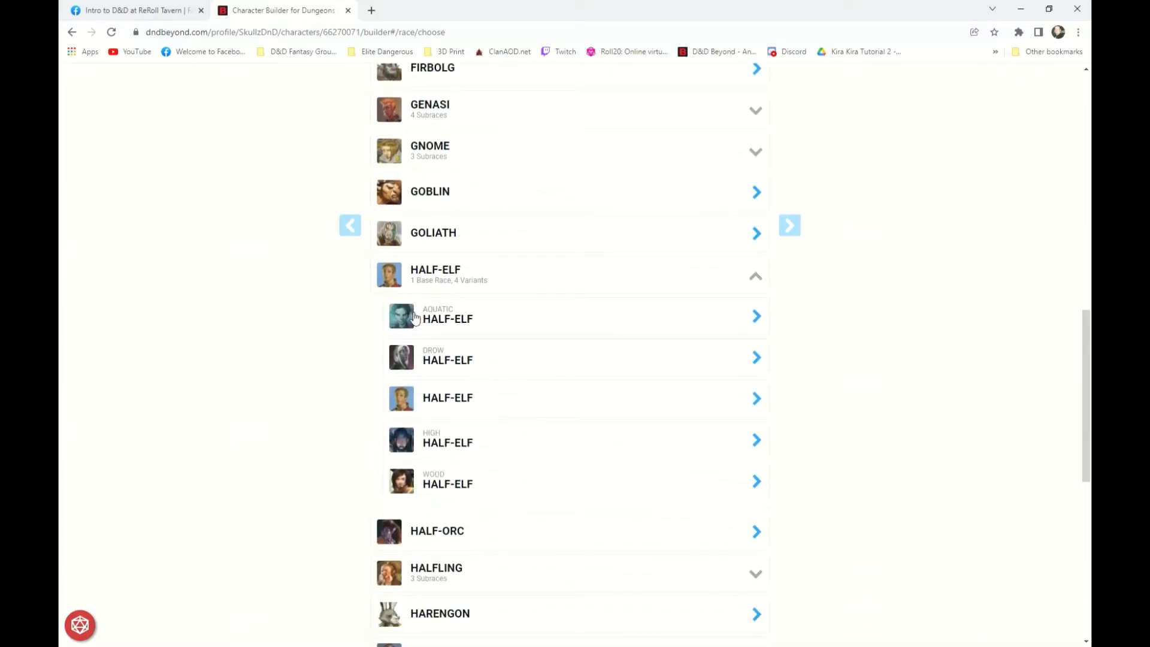
{"action": "left_click", "coordinate": [460, 404]}
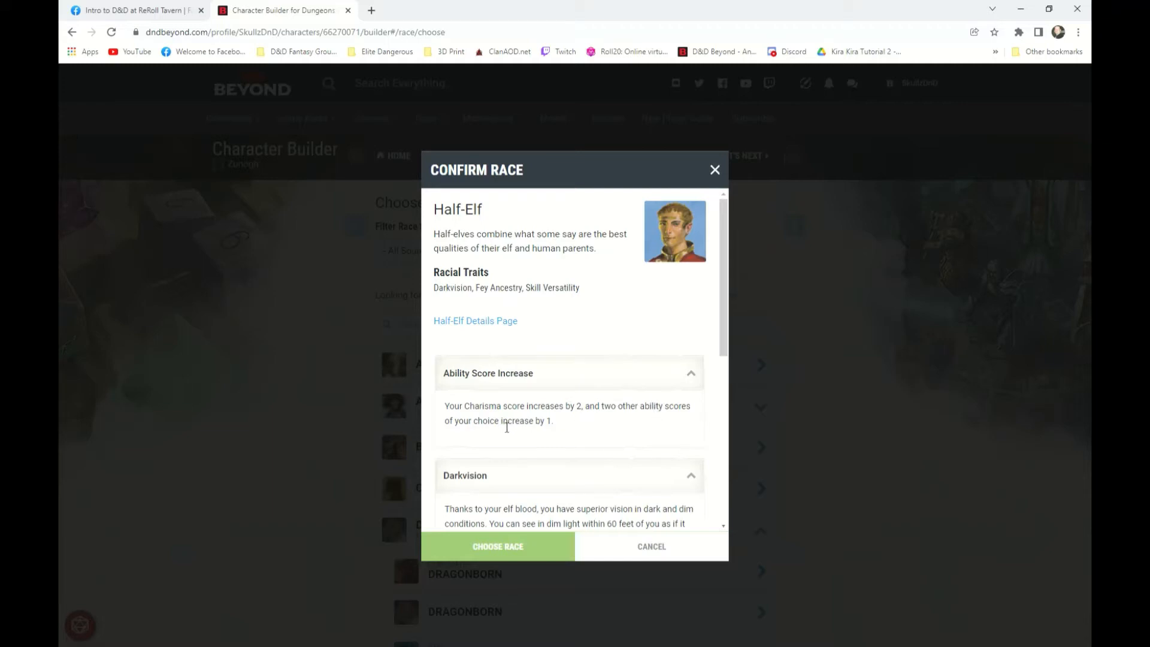
Step: Read through the base Half-Elf's racial traits and choose it as the character's race
{"action": "scroll", "coordinate": [570, 420], "scroll_direction": "down", "scroll_amount": 2}
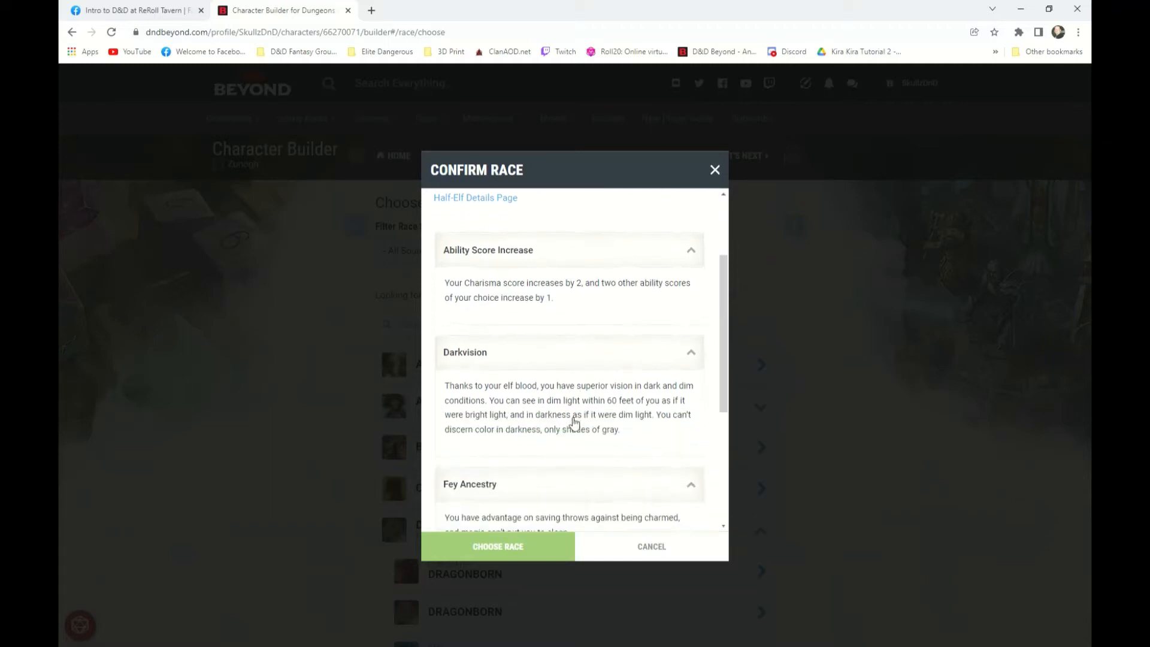
{"action": "scroll", "coordinate": [574, 423], "scroll_direction": "down", "scroll_amount": 1}
{"action": "scroll", "coordinate": [495, 429], "scroll_direction": "down", "scroll_amount": 2}
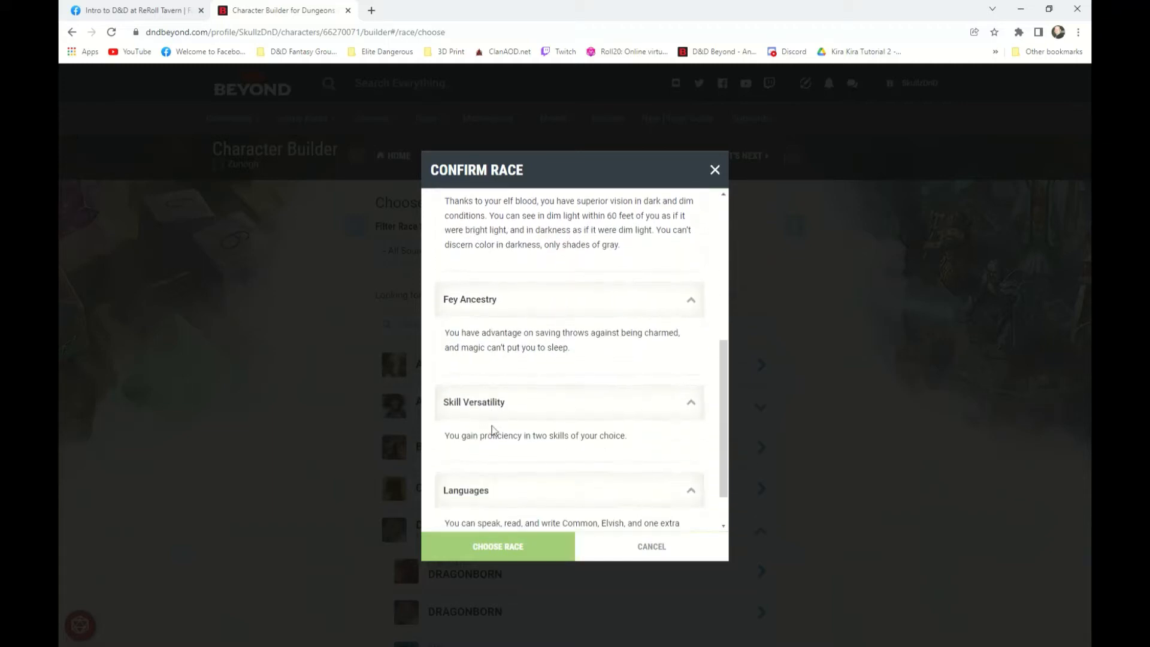
{"action": "scroll", "coordinate": [576, 431], "scroll_direction": "down", "scroll_amount": 1}
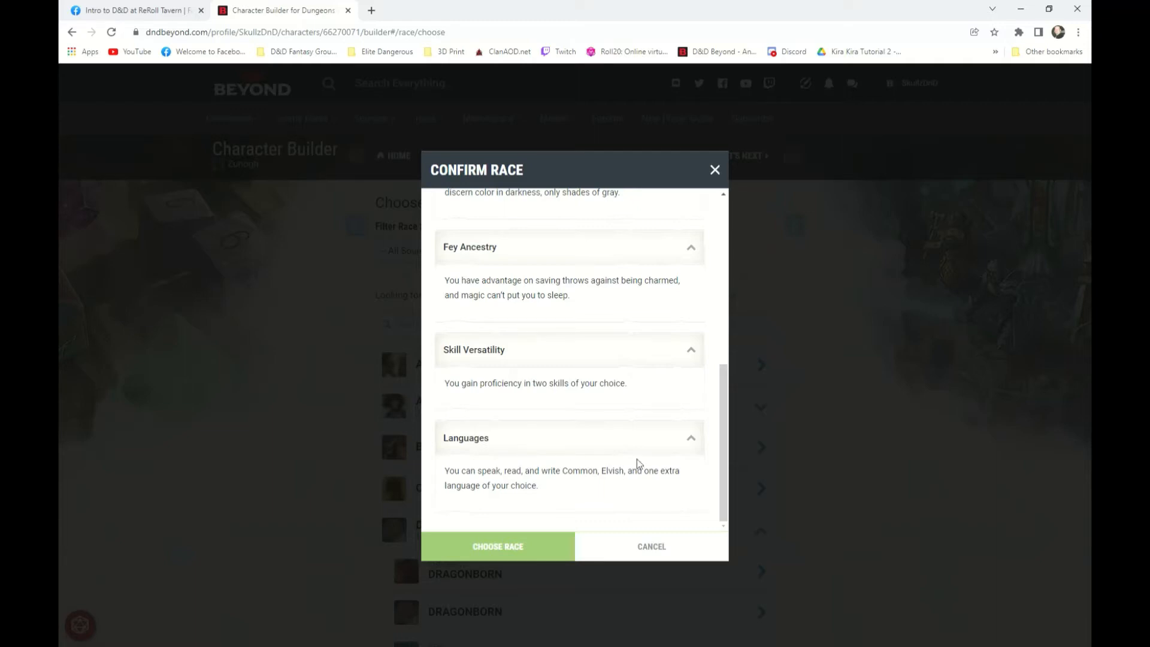
{"action": "left_click", "coordinate": [506, 549]}
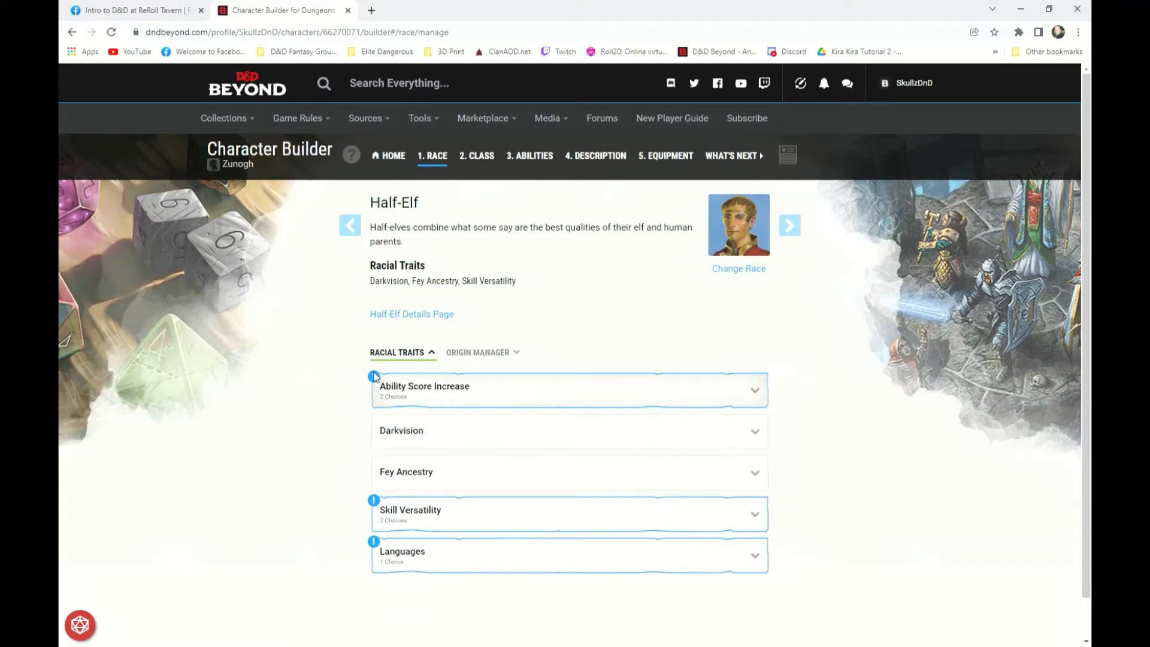
Step: Assign the Half-Elf's two extra ability score increases to Dexterity and Wisdom
{"action": "left_click", "coordinate": [433, 394]}
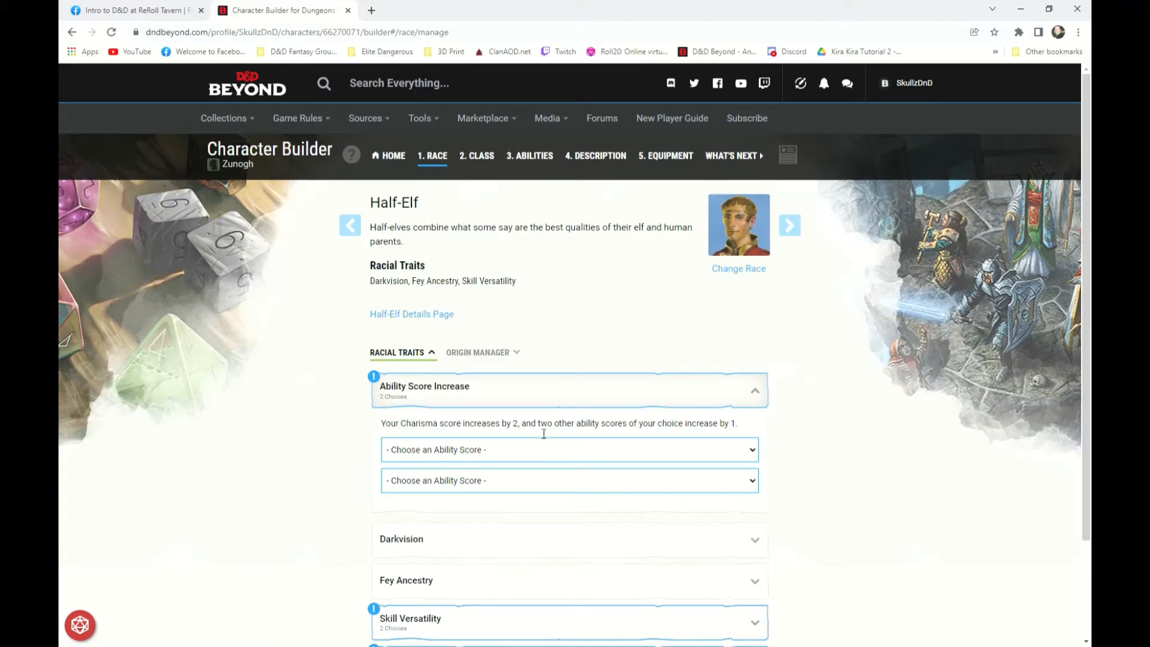
{"action": "left_click", "coordinate": [433, 491]}
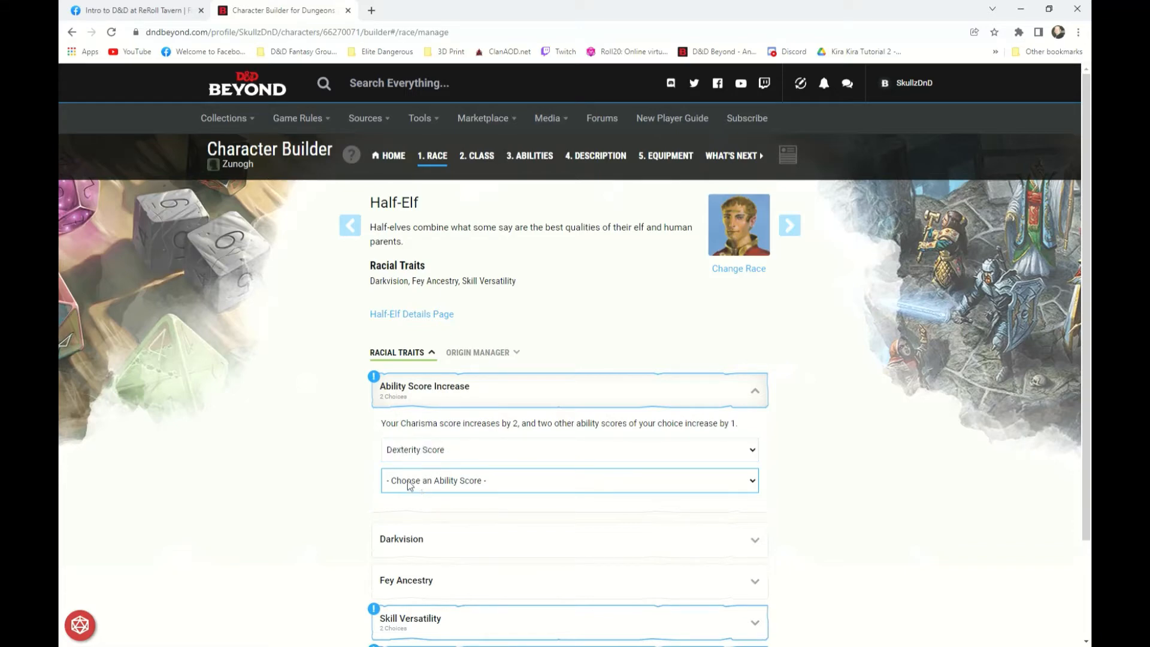
{"action": "left_click", "coordinate": [417, 542]}
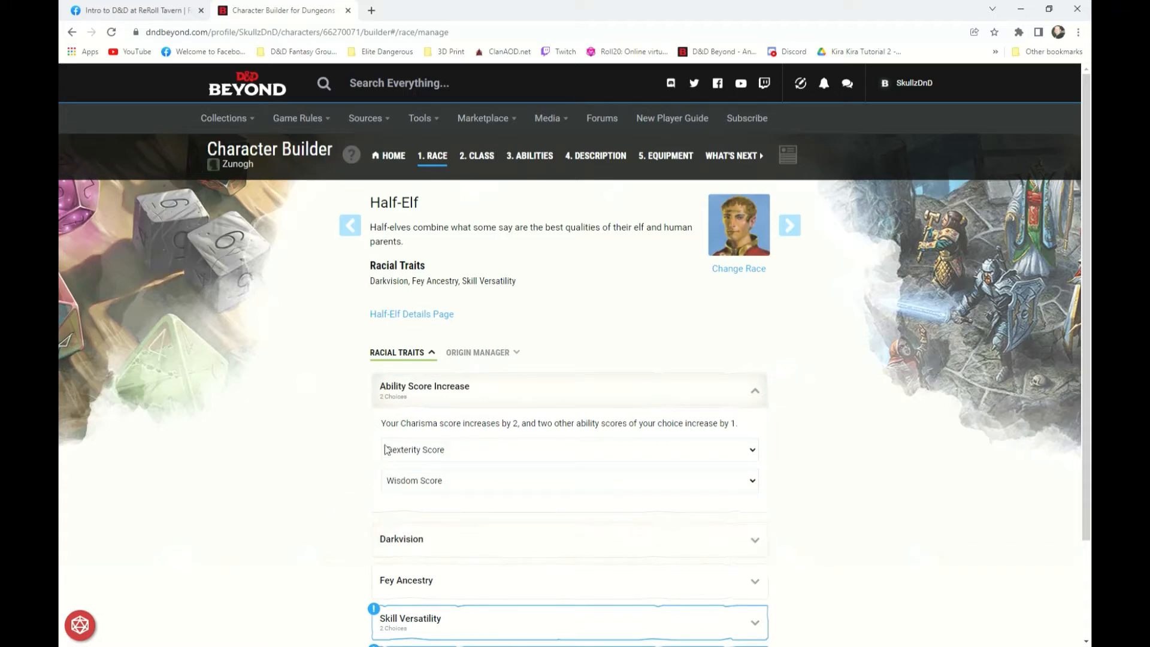
Step: Choose Insight and Perception as the two Skill Versatility proficiencies
{"action": "scroll", "coordinate": [412, 515], "scroll_direction": "down", "scroll_amount": 2}
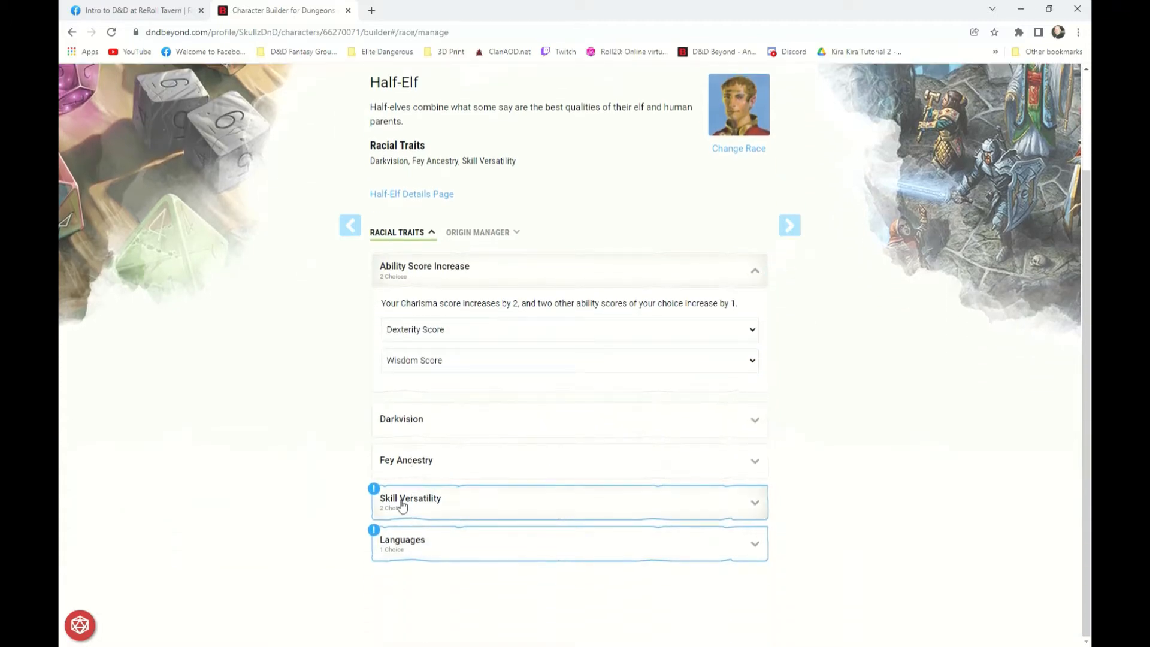
{"action": "left_click", "coordinate": [414, 502]}
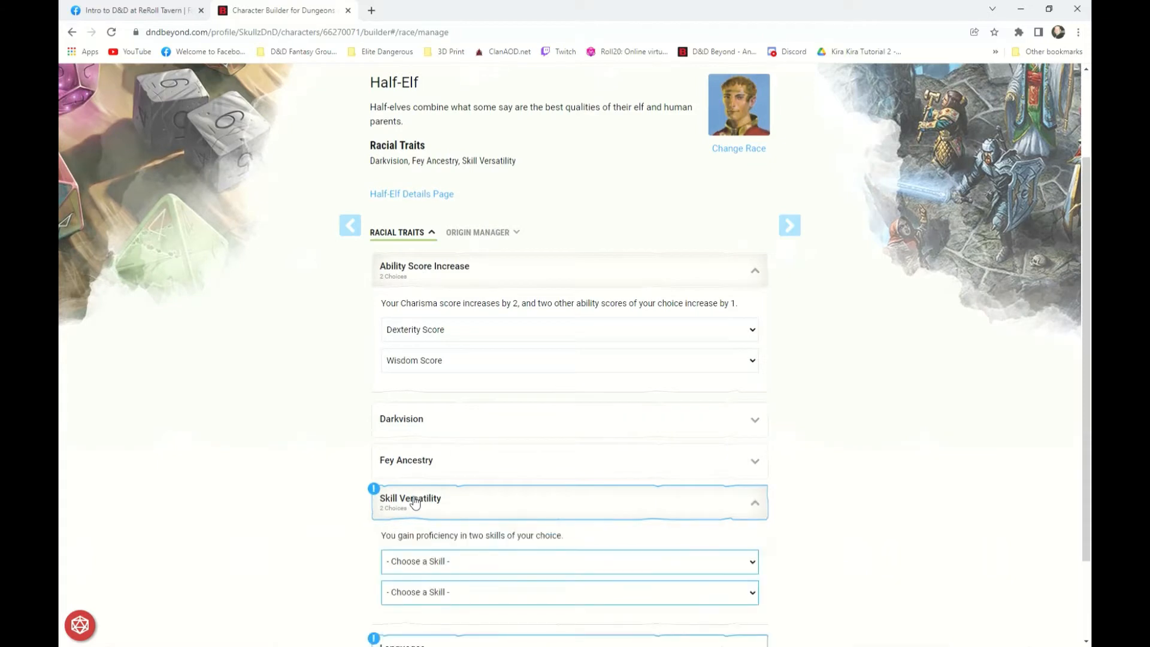
{"action": "scroll", "coordinate": [413, 503], "scroll_direction": "down", "scroll_amount": 1}
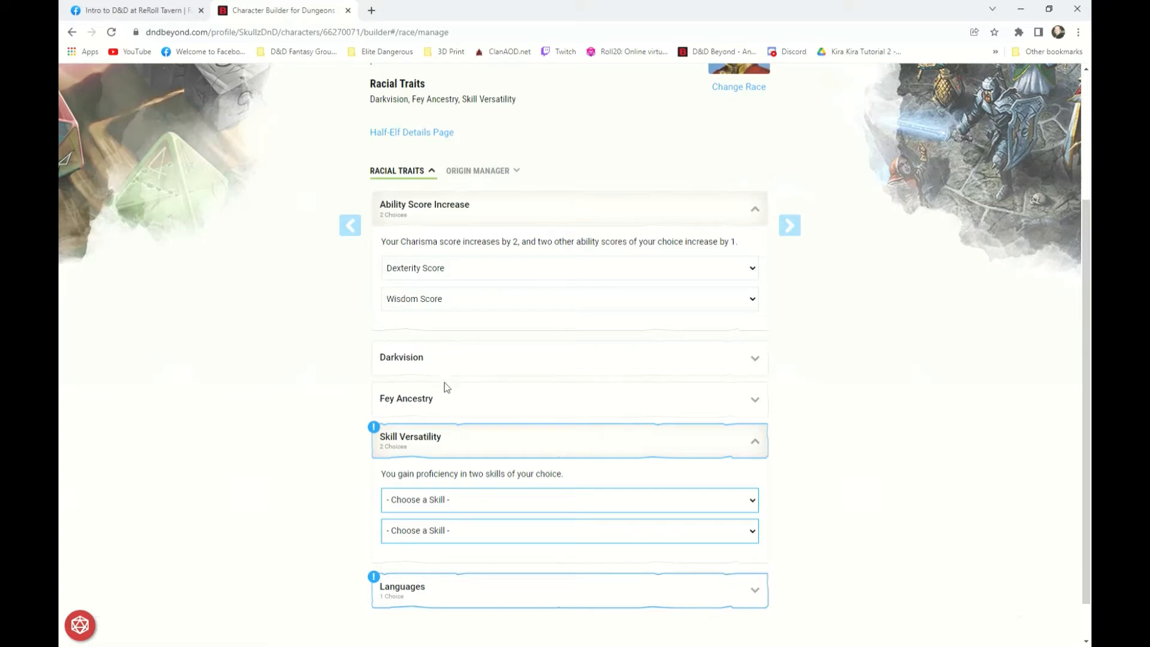
{"action": "left_click", "coordinate": [413, 364]}
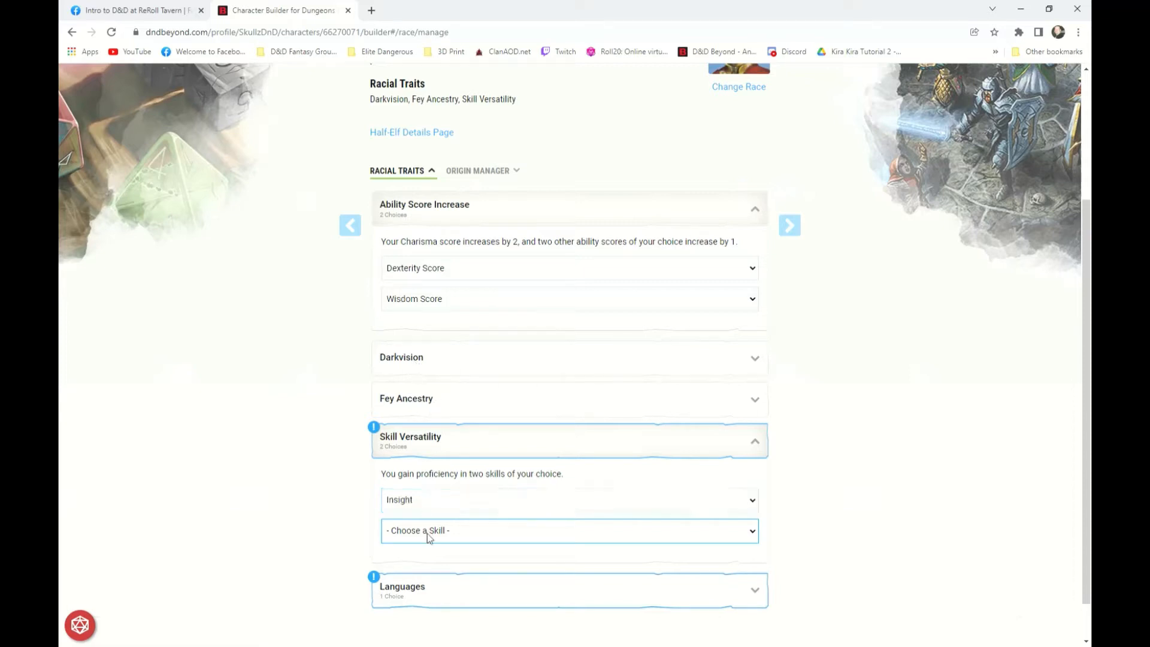
{"action": "left_click", "coordinate": [426, 444]}
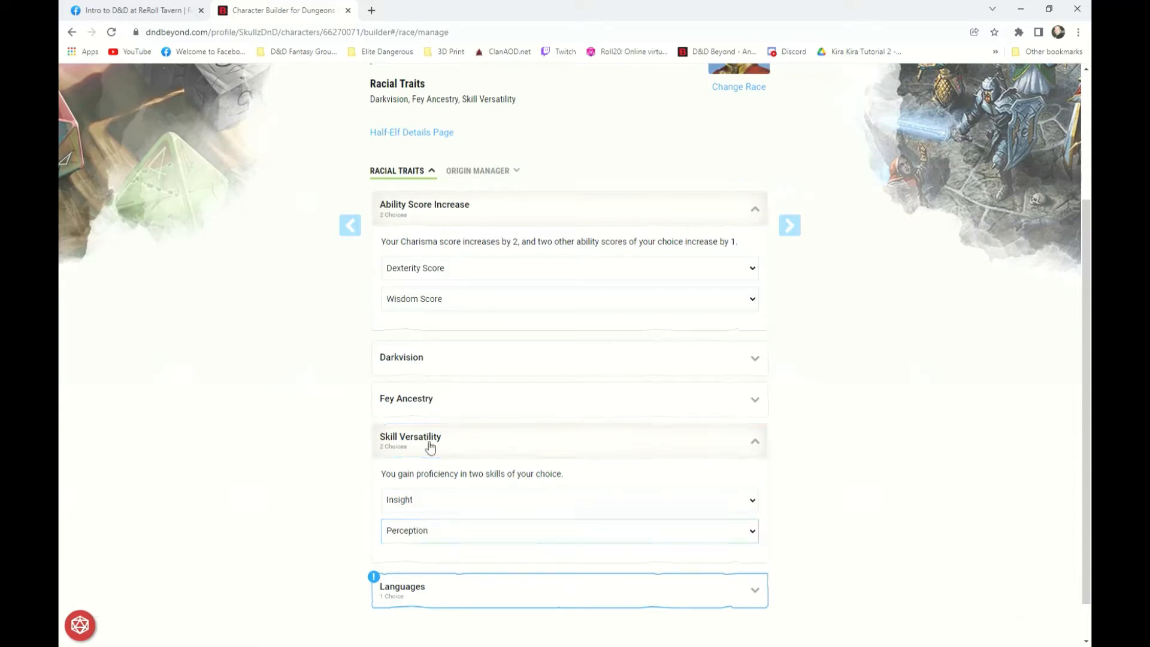
Step: Choose Giant as the extra language in the Languages trait
{"action": "scroll", "coordinate": [462, 503], "scroll_direction": "down", "scroll_amount": 1}
{"action": "left_click", "coordinate": [434, 550]}
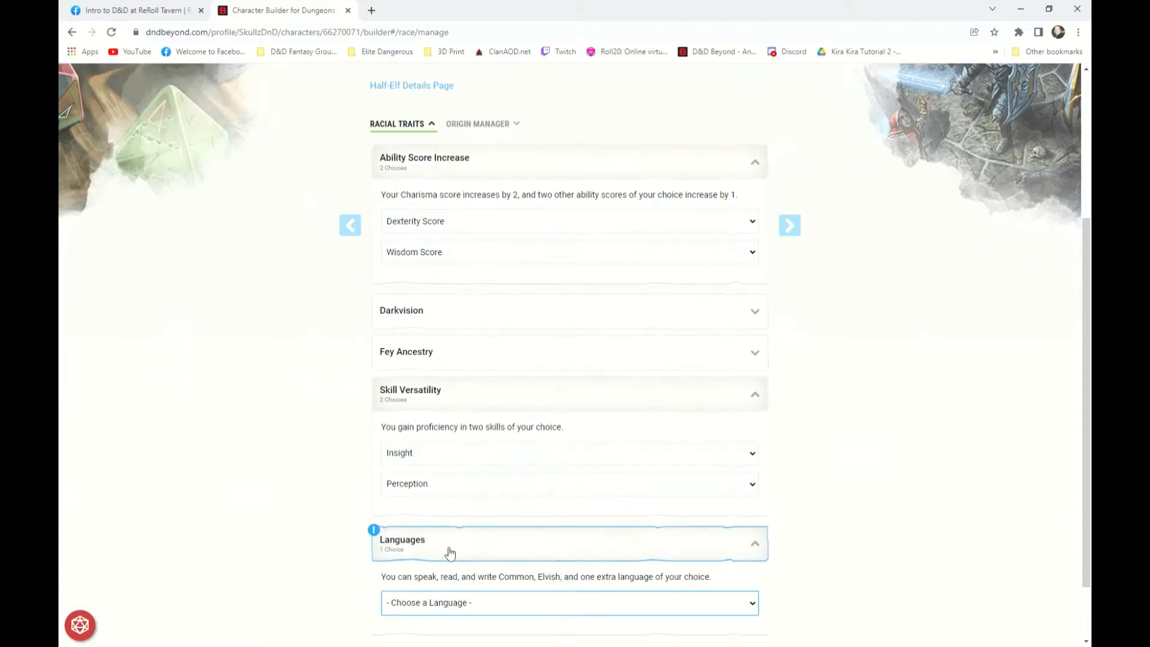
{"action": "scroll", "coordinate": [452, 547], "scroll_direction": "down", "scroll_amount": 2}
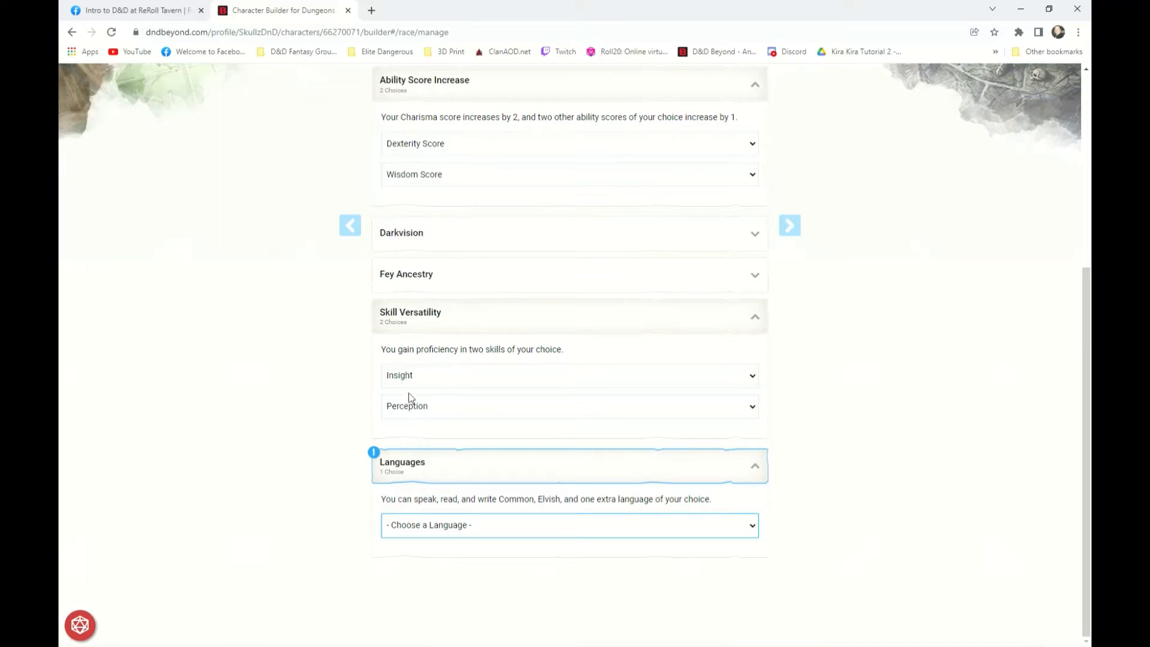
{"action": "left_click", "coordinate": [413, 350]}
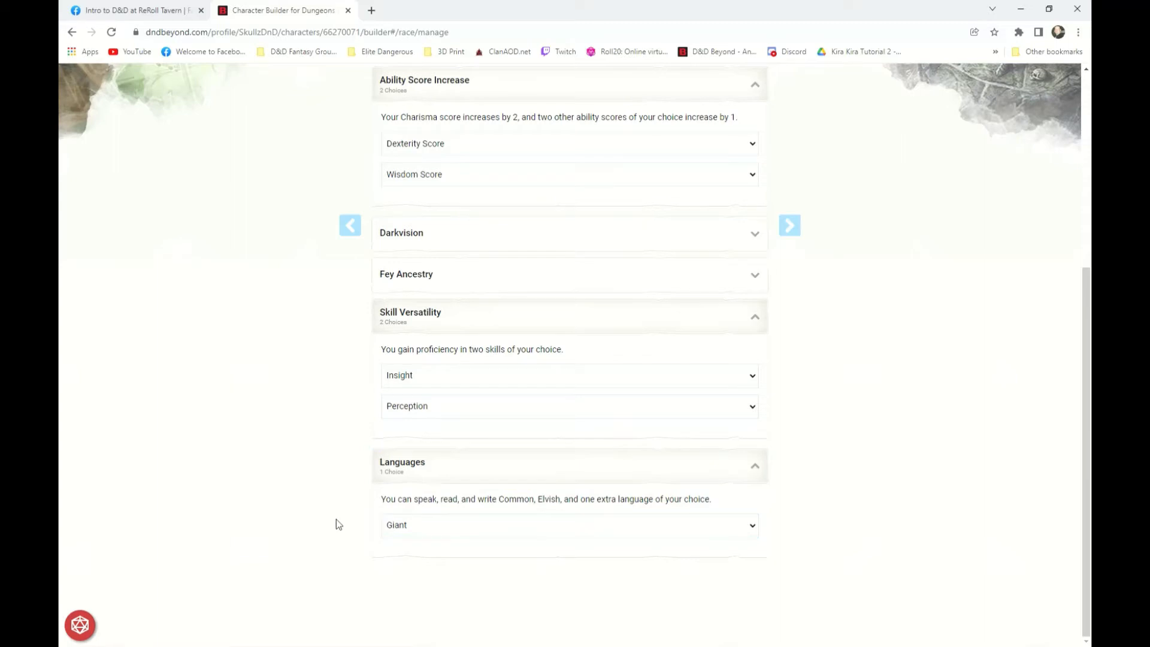
Step: Enable the Origin Ability Score Increase replacement trait in the Origin Manager and review the Origin Languages option
{"action": "scroll", "coordinate": [405, 488], "scroll_direction": "up", "scroll_amount": 5}
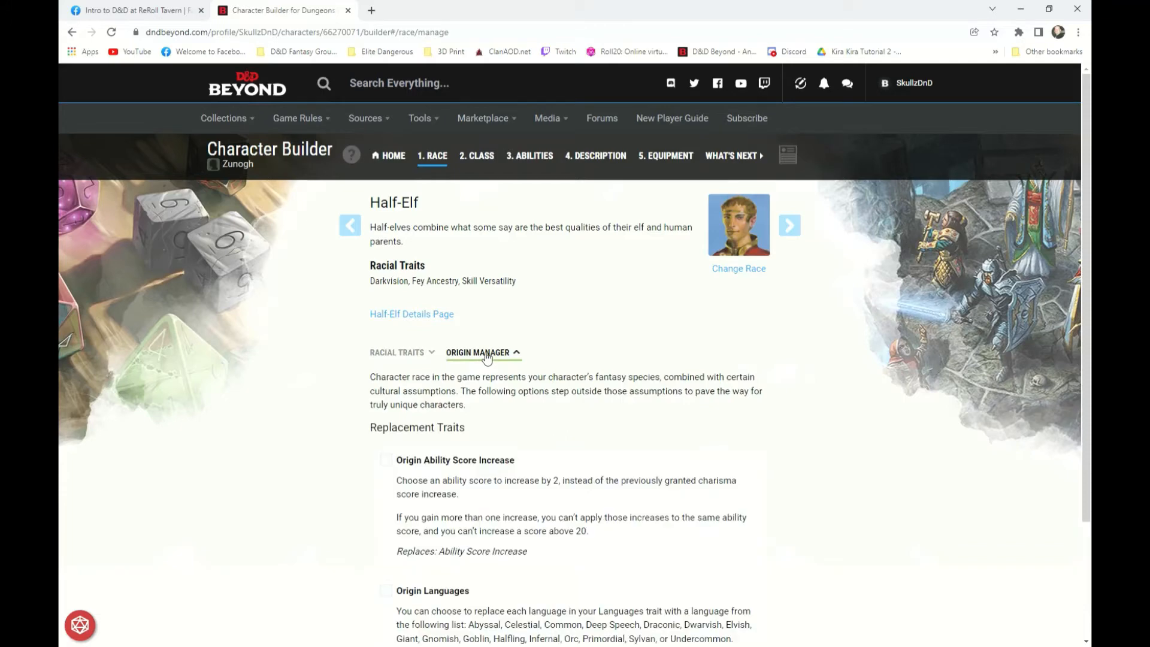
{"action": "scroll", "coordinate": [504, 359], "scroll_direction": "down", "scroll_amount": 1}
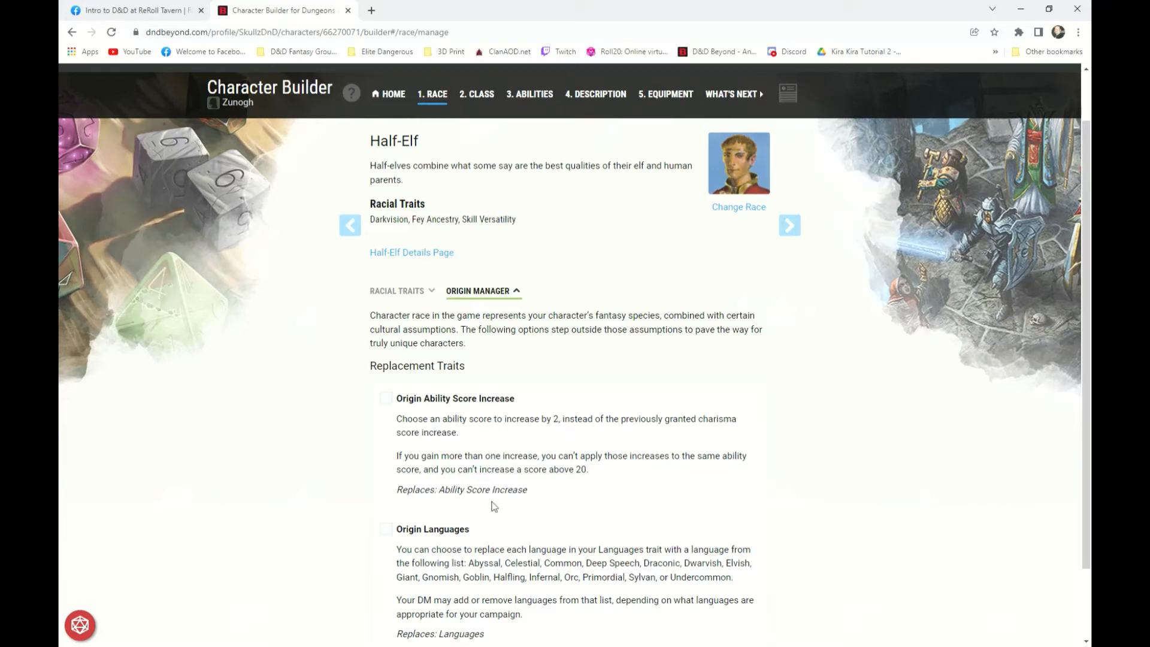
{"action": "left_click", "coordinate": [387, 400]}
{"action": "scroll", "coordinate": [503, 397], "scroll_direction": "down", "scroll_amount": 1}
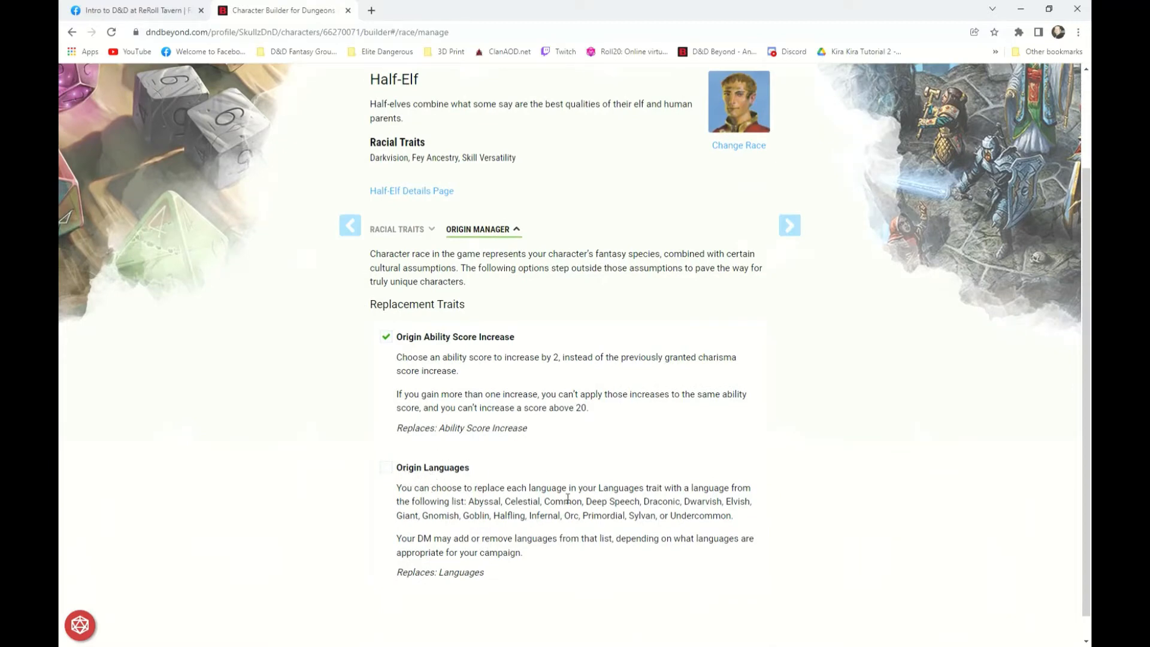
{"action": "scroll", "coordinate": [568, 498], "scroll_direction": "up", "scroll_amount": 1}
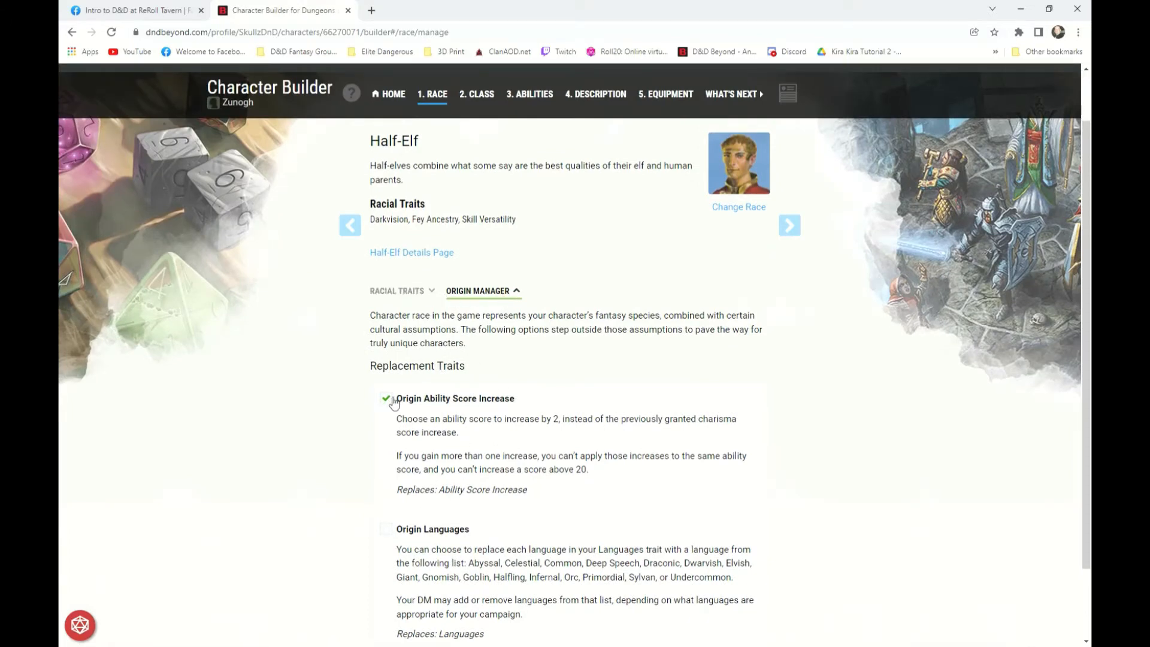
Step: Set the Origin Ability Score Increase to Intelligence by 2 plus Dexterity and Wisdom, and continue to the class selection
{"action": "left_click", "coordinate": [401, 291]}
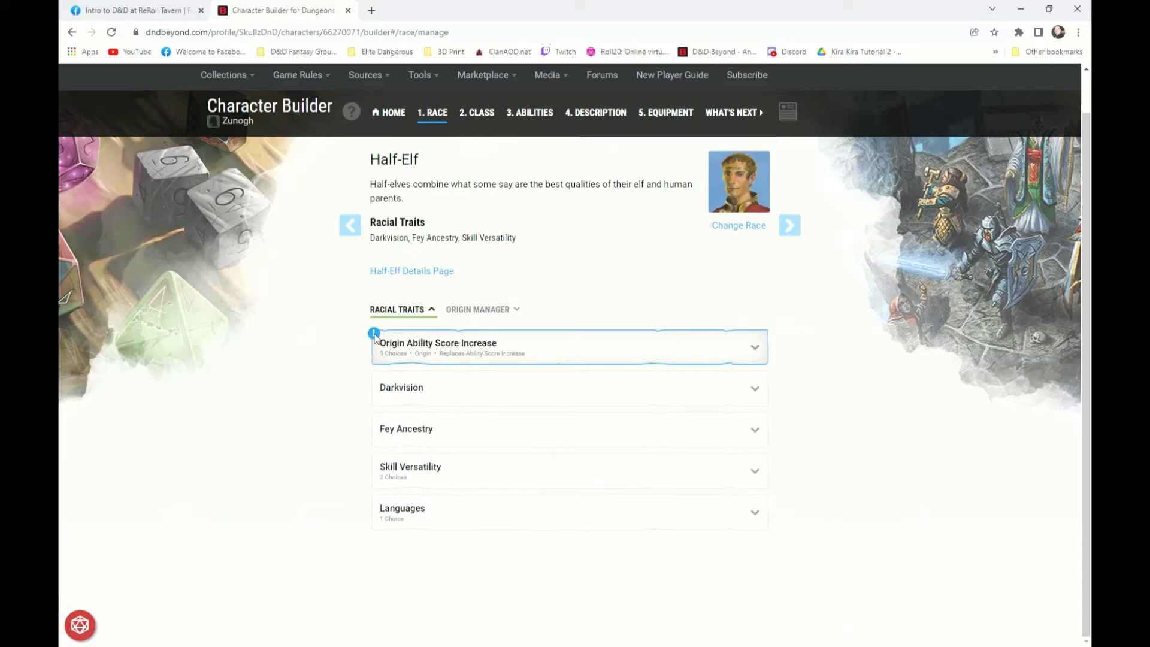
{"action": "left_click", "coordinate": [423, 345]}
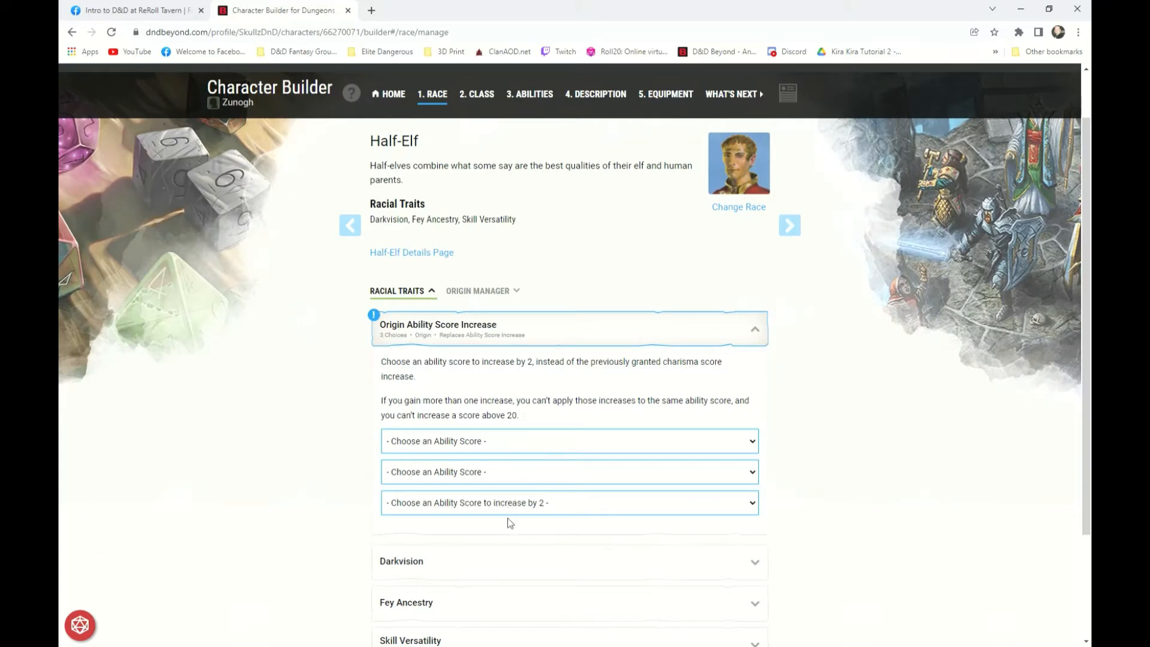
{"action": "left_click", "coordinate": [444, 569]}
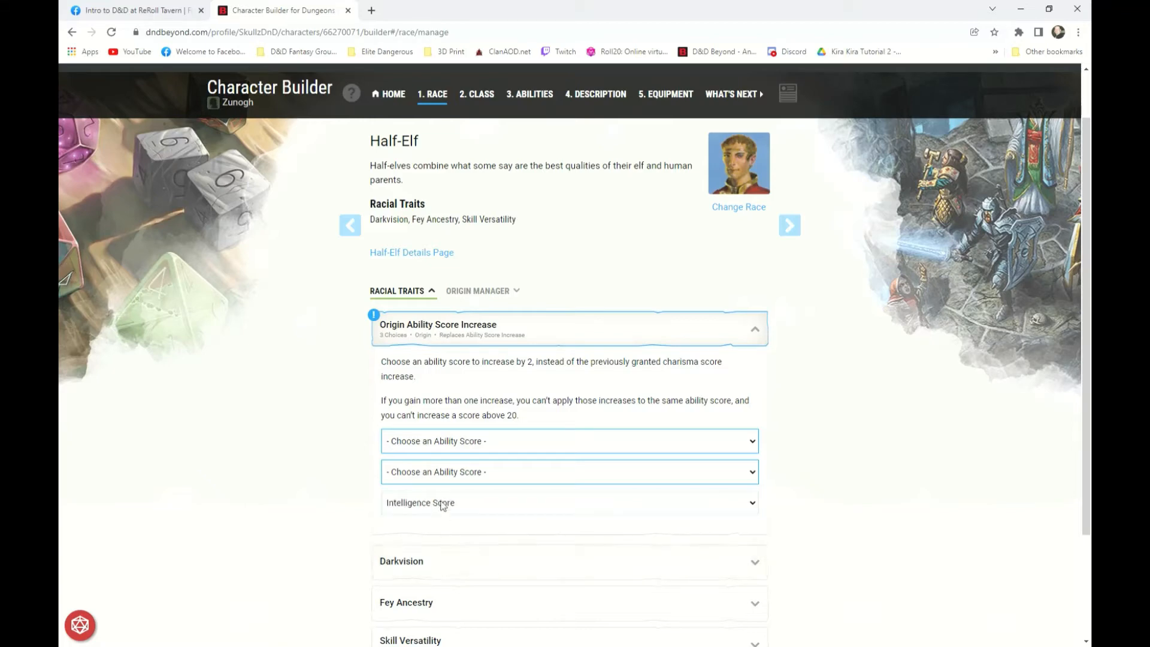
{"action": "left_click", "coordinate": [458, 441]}
{"action": "left_click", "coordinate": [424, 491]}
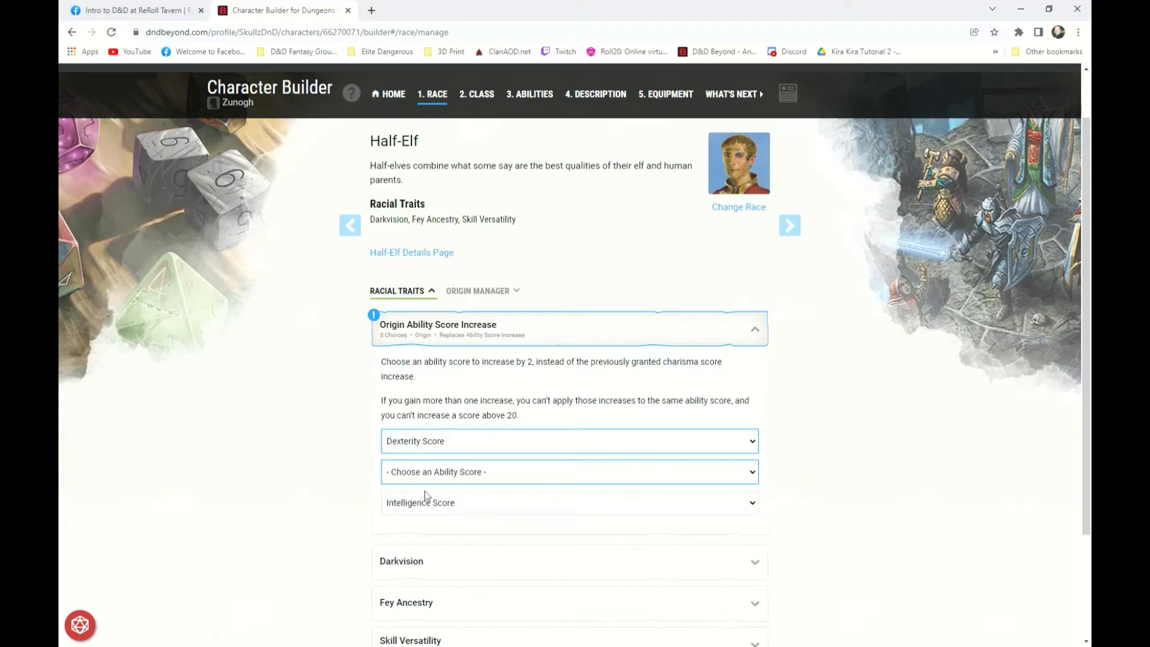
{"action": "left_click", "coordinate": [418, 557]}
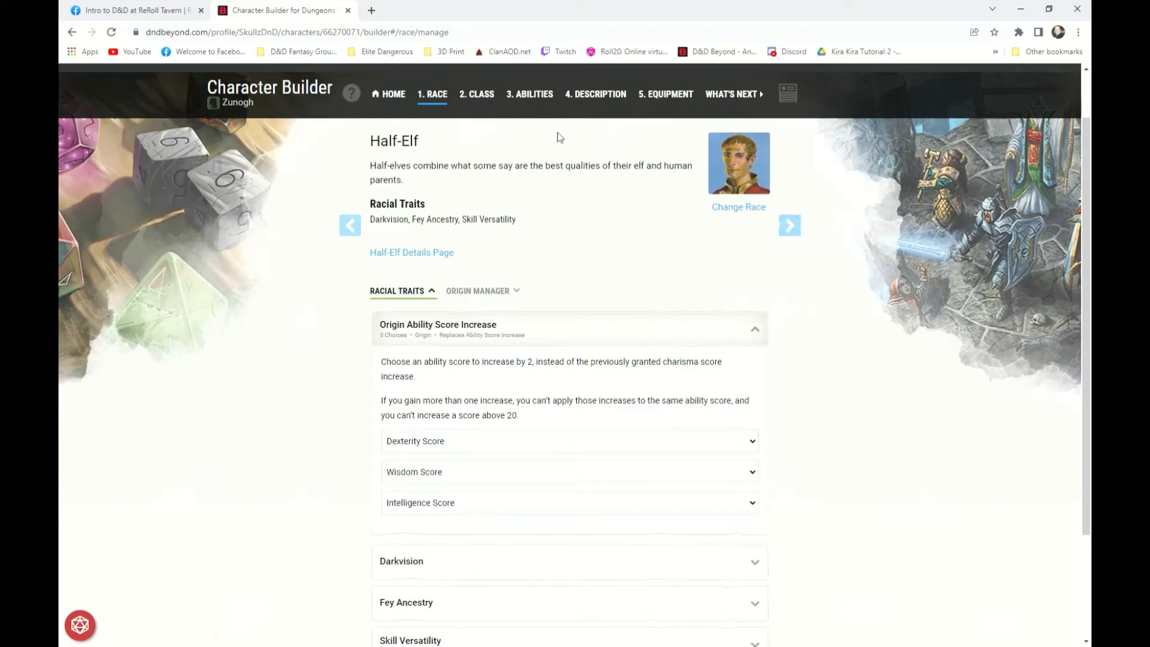
{"action": "left_click", "coordinate": [794, 230]}
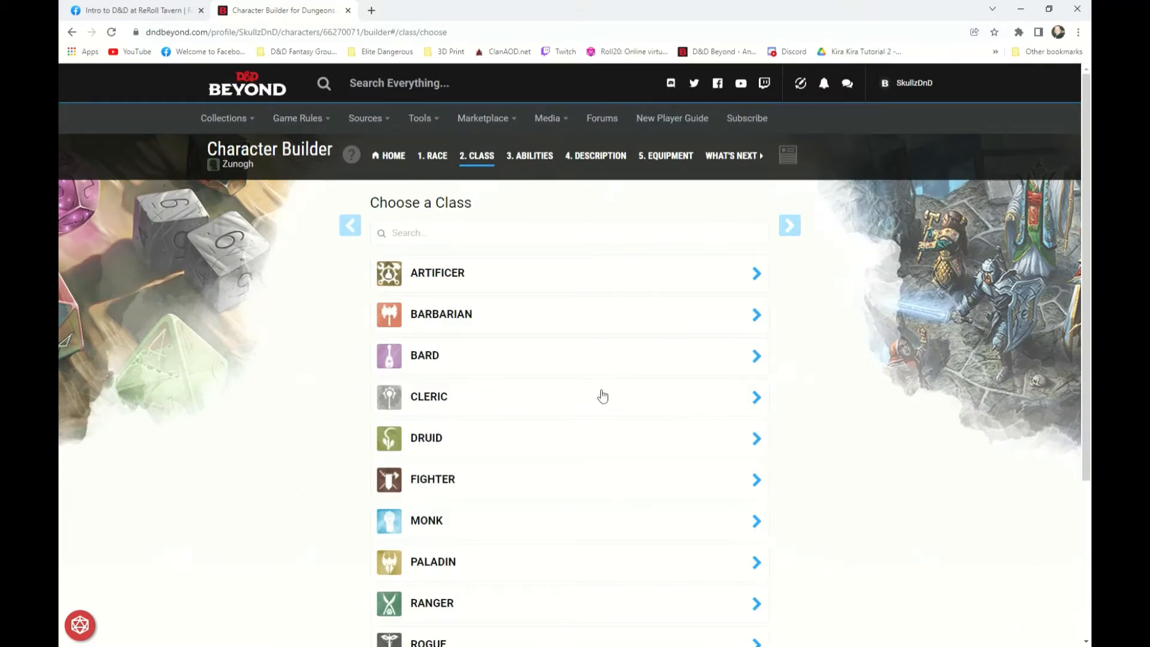
Step: Look through the full list of available classes from Artificer to Wizard
{"action": "scroll", "coordinate": [560, 388], "scroll_direction": "down", "scroll_amount": 4}
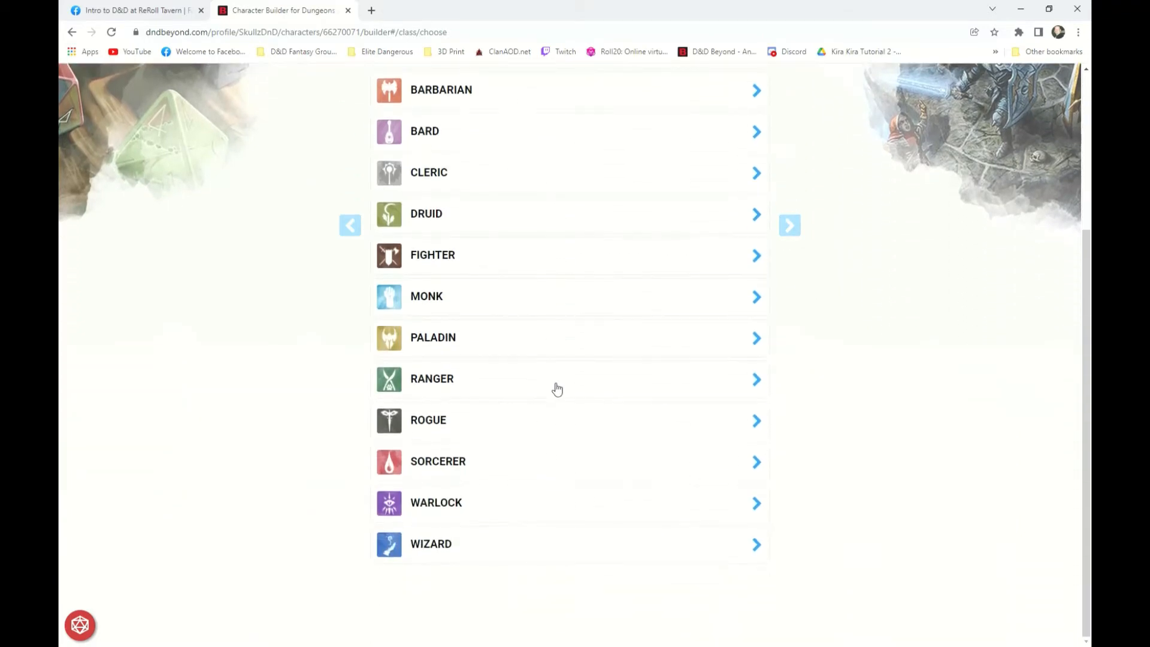
{"action": "scroll", "coordinate": [557, 389], "scroll_direction": "up", "scroll_amount": 4}
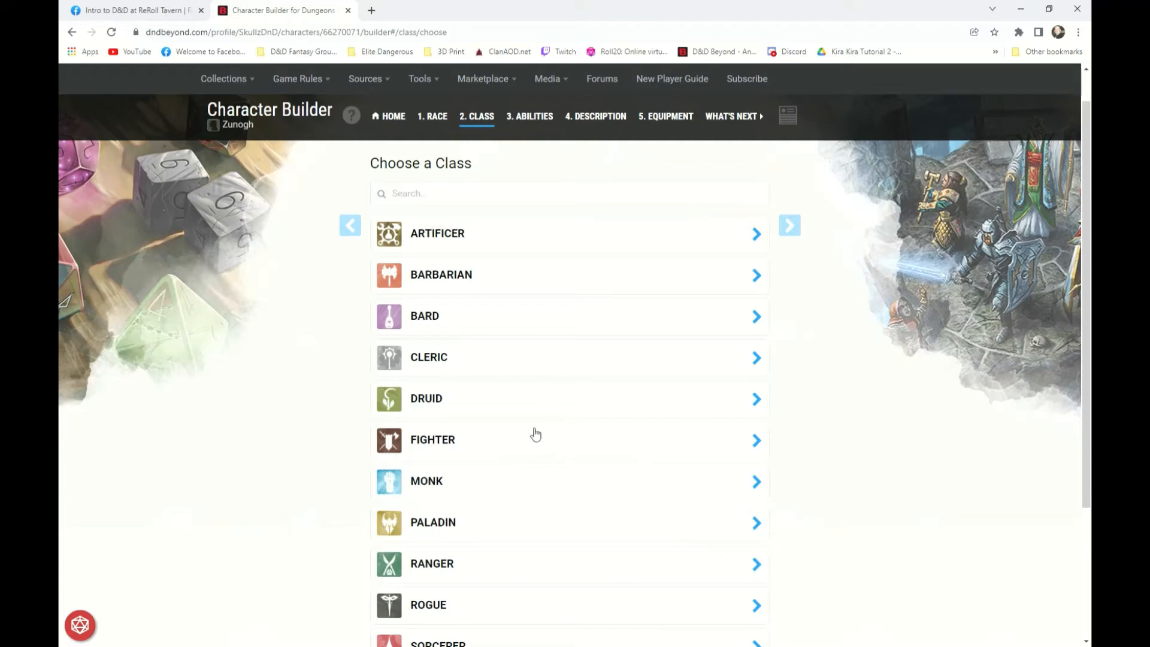
{"action": "scroll", "coordinate": [488, 400], "scroll_direction": "down", "scroll_amount": 2}
{"action": "scroll", "coordinate": [489, 400], "scroll_direction": "down", "scroll_amount": 3}
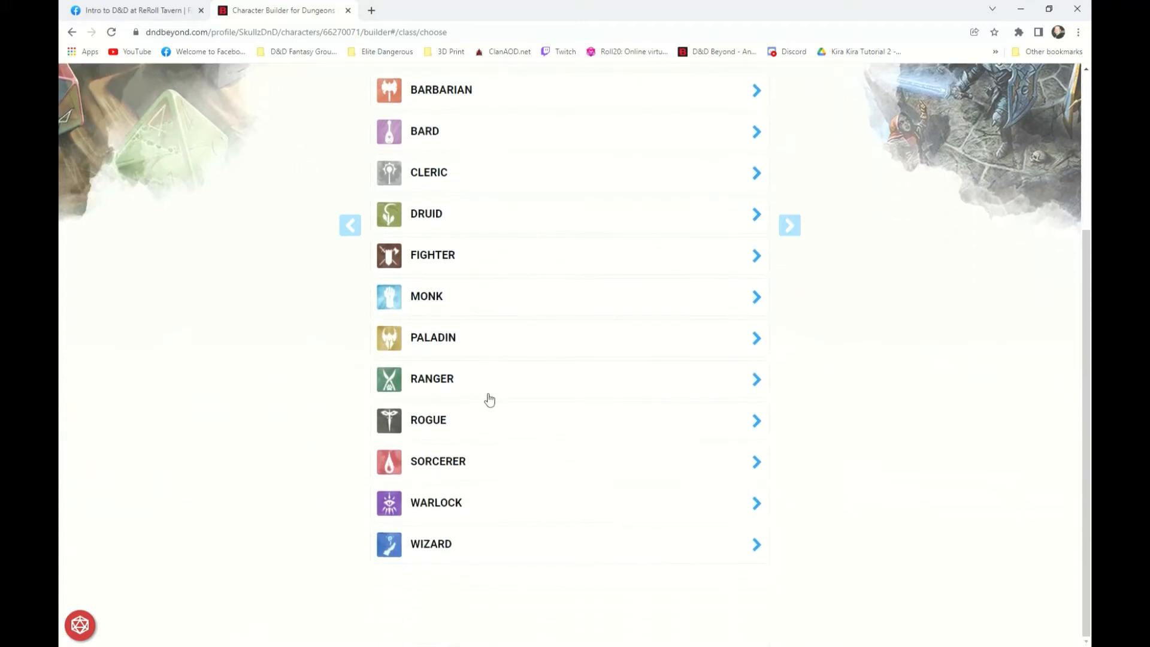
{"action": "scroll", "coordinate": [516, 416], "scroll_direction": "up", "scroll_amount": 1}
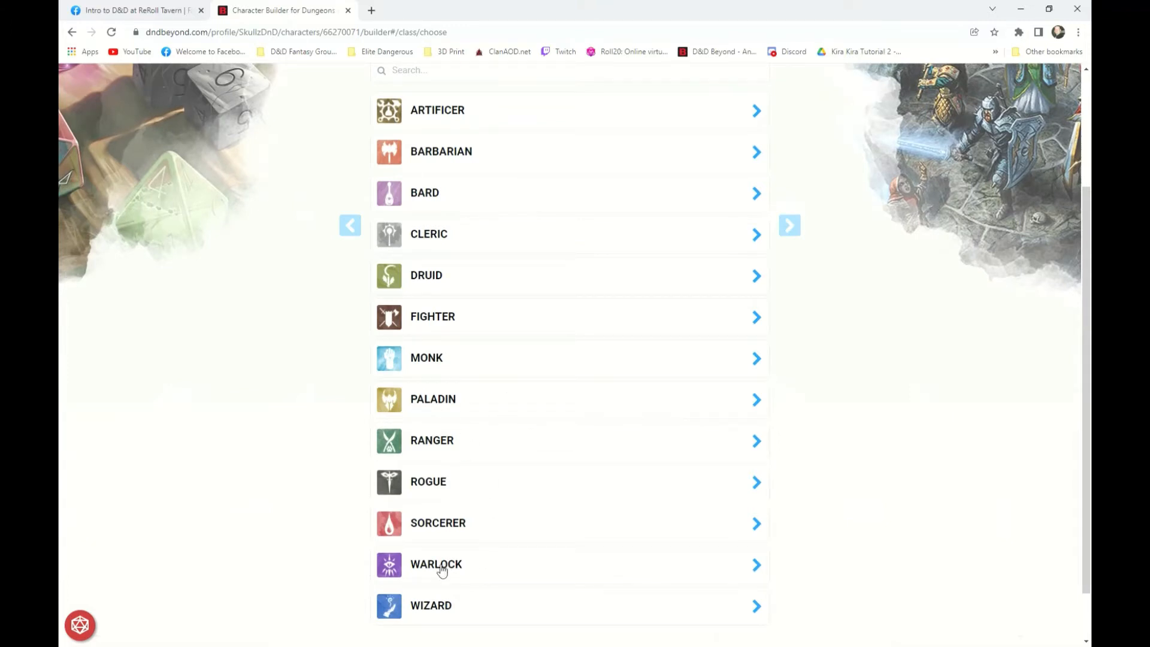
Step: Read through the Wizard class description and its features, and add Wizard as the character's class
{"action": "left_click", "coordinate": [438, 611]}
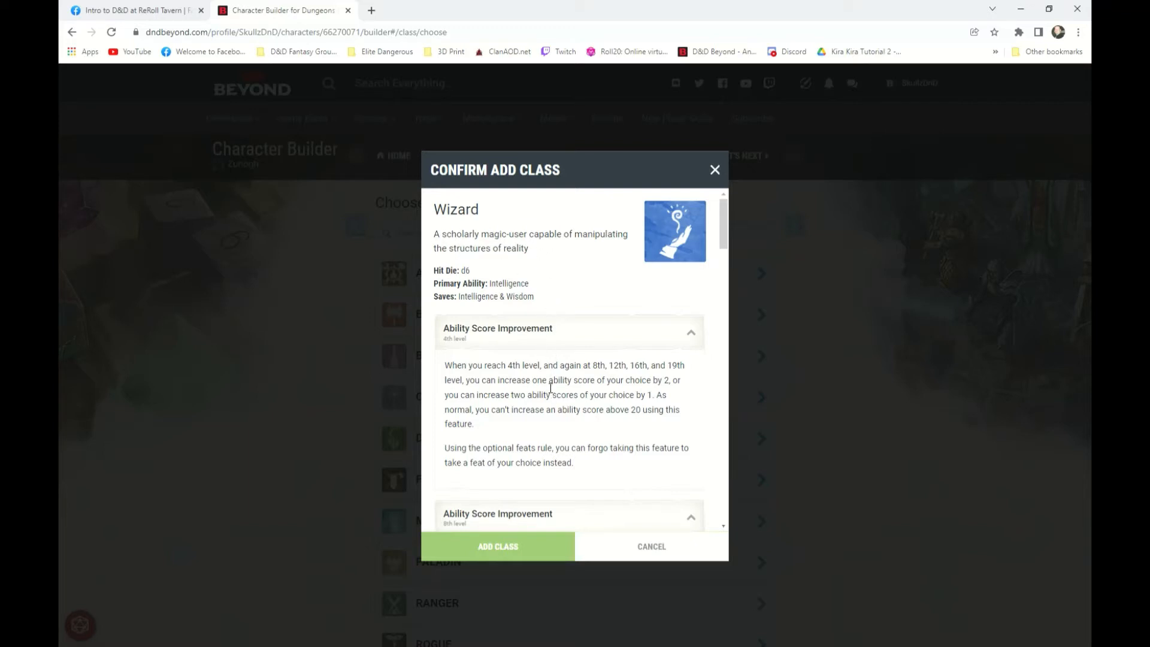
{"action": "scroll", "coordinate": [551, 388], "scroll_direction": "down", "scroll_amount": 1}
{"action": "scroll", "coordinate": [551, 389], "scroll_direction": "up", "scroll_amount": 1}
{"action": "scroll", "coordinate": [612, 347], "scroll_direction": "down", "scroll_amount": 4}
{"action": "scroll", "coordinate": [614, 348], "scroll_direction": "down", "scroll_amount": 4}
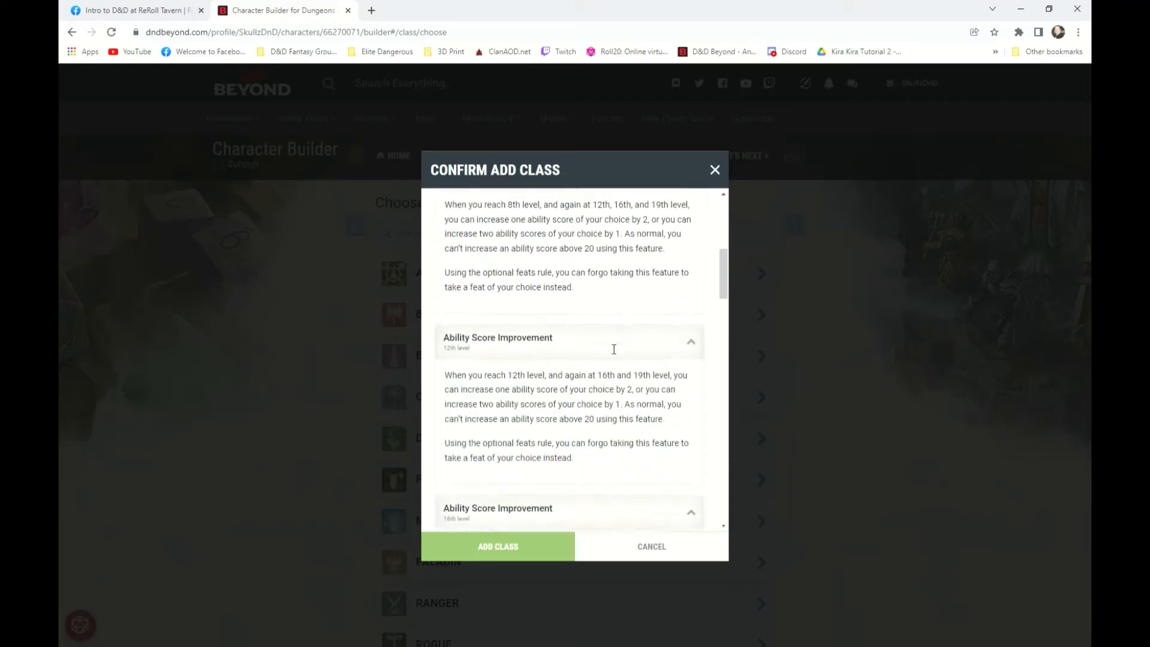
{"action": "scroll", "coordinate": [548, 309], "scroll_direction": "down", "scroll_amount": 2}
{"action": "scroll", "coordinate": [527, 342], "scroll_direction": "down", "scroll_amount": 2}
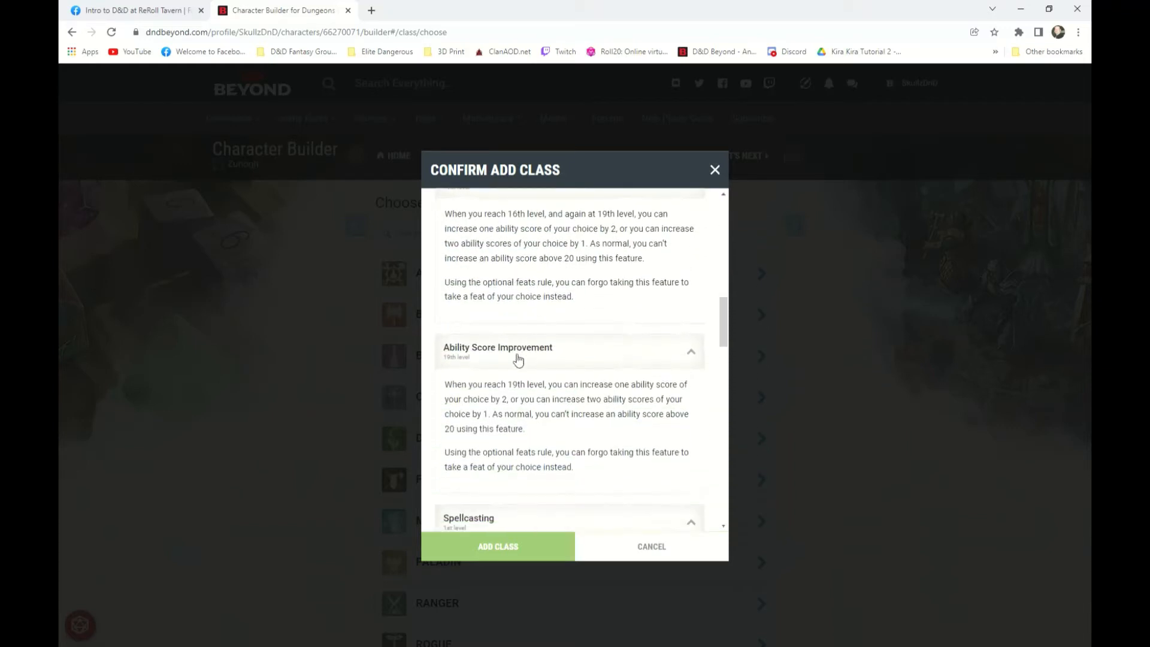
{"action": "scroll", "coordinate": [496, 381], "scroll_direction": "down", "scroll_amount": 4}
{"action": "scroll", "coordinate": [497, 365], "scroll_direction": "down", "scroll_amount": 3}
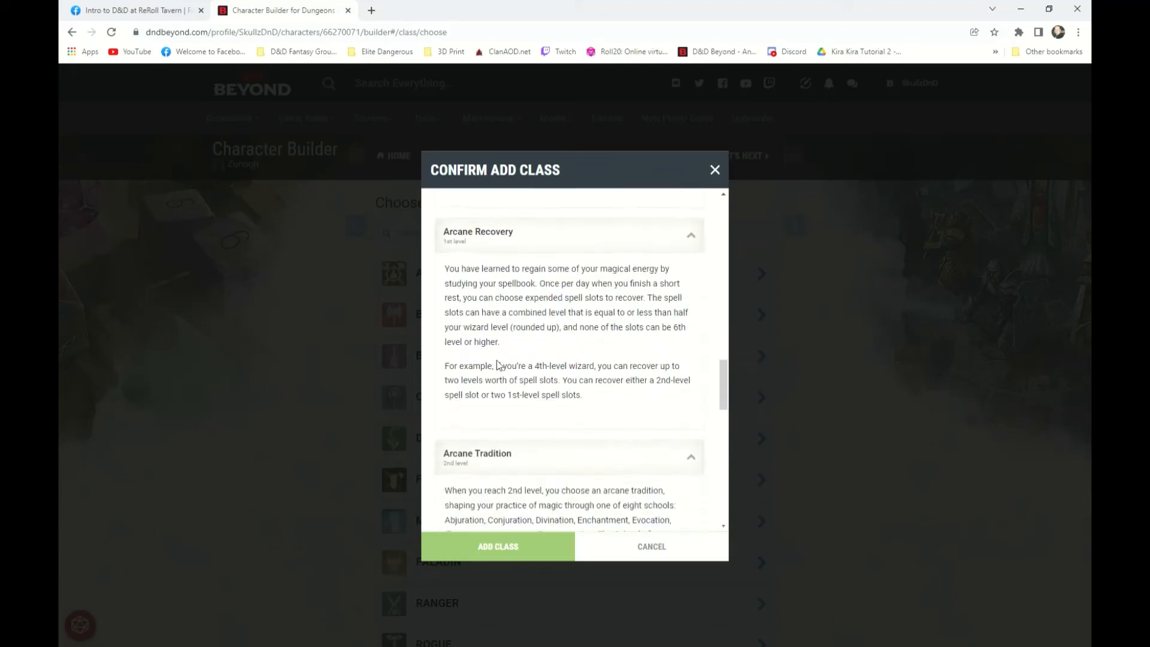
{"action": "scroll", "coordinate": [477, 460], "scroll_direction": "down", "scroll_amount": 4}
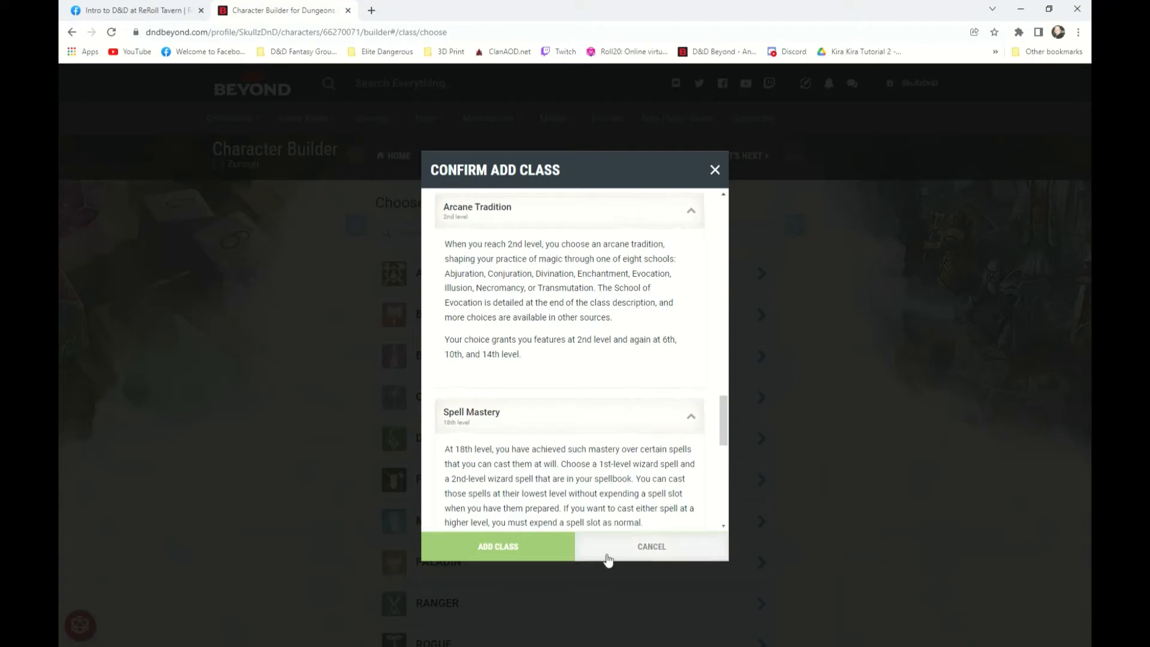
{"action": "left_click", "coordinate": [478, 549]}
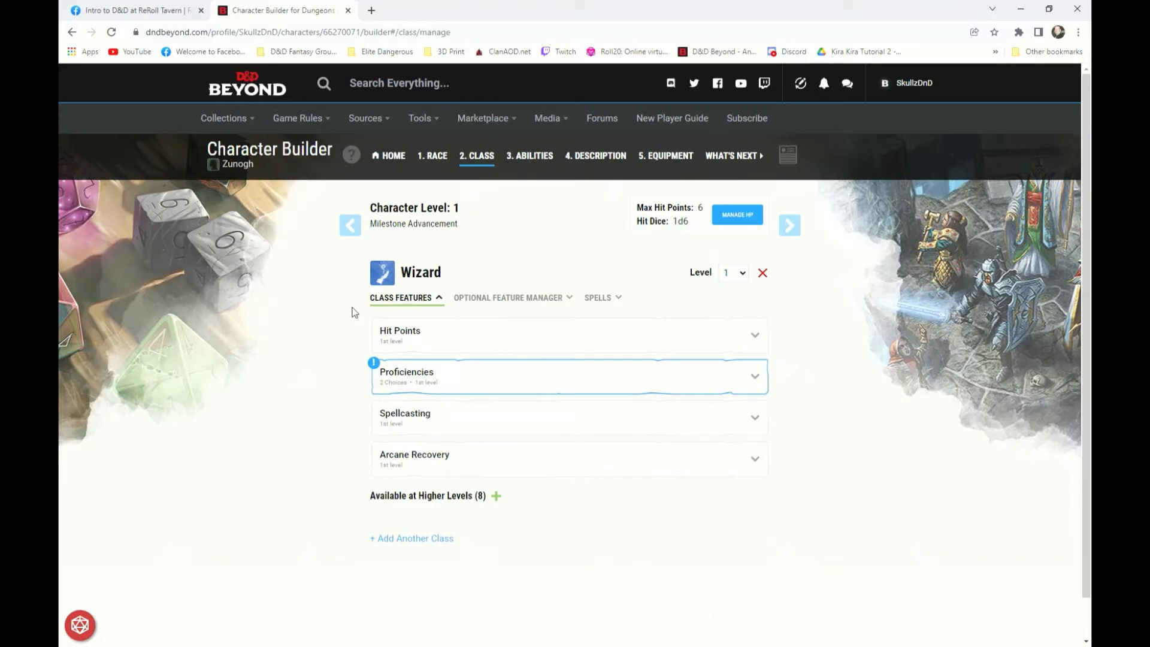
Step: Choose Arcana and Investigation as the two Wizard skills in the Proficiencies class feature
{"action": "left_click", "coordinate": [407, 376]}
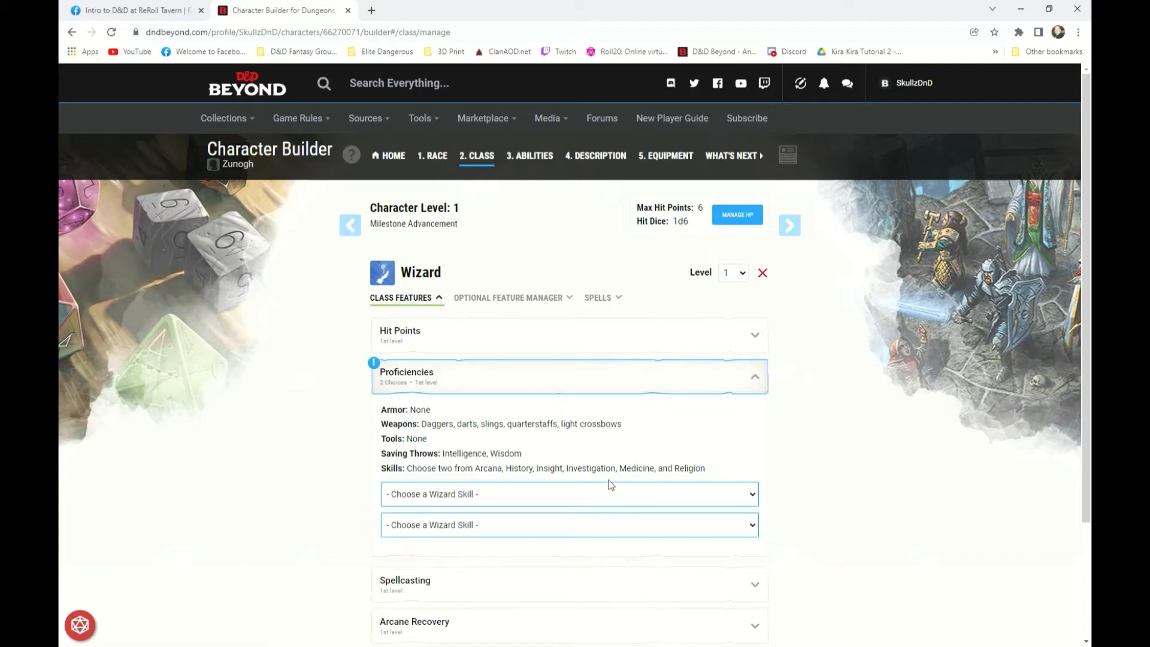
{"action": "left_click", "coordinate": [425, 497]}
{"action": "left_click", "coordinate": [415, 524]}
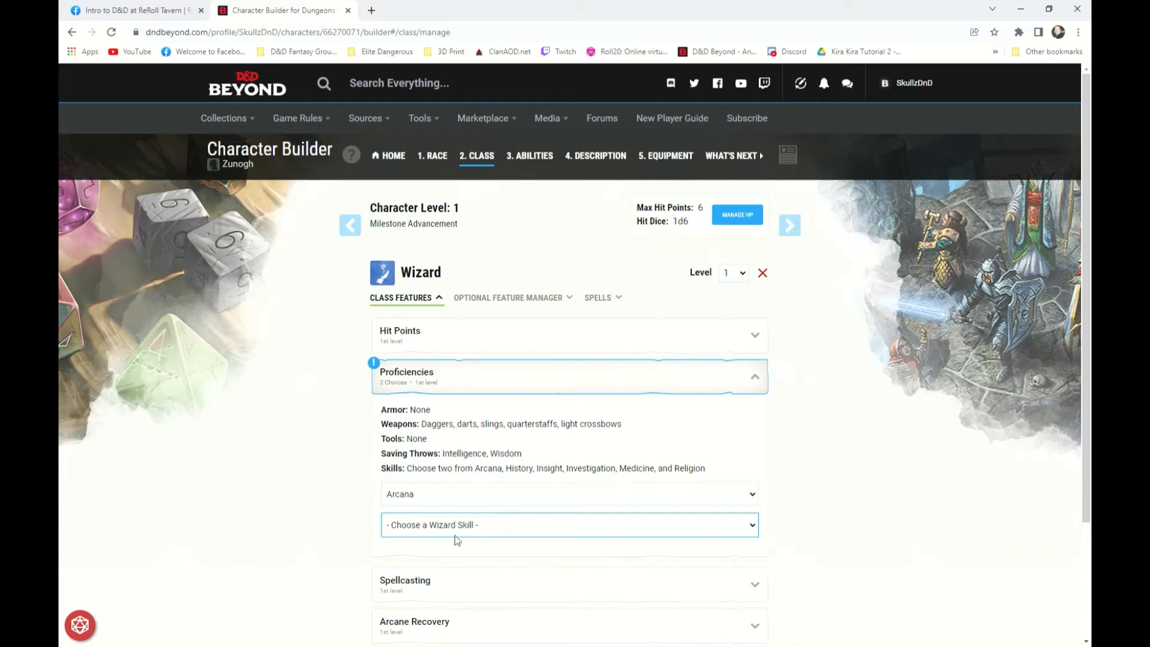
{"action": "left_click", "coordinate": [426, 564]}
Step: Read the full Spellcasting feature text of the Wizard class, covering cantrips, spellbook and spell preparation, and collapse it again
{"action": "scroll", "coordinate": [775, 493], "scroll_direction": "down", "scroll_amount": 2}
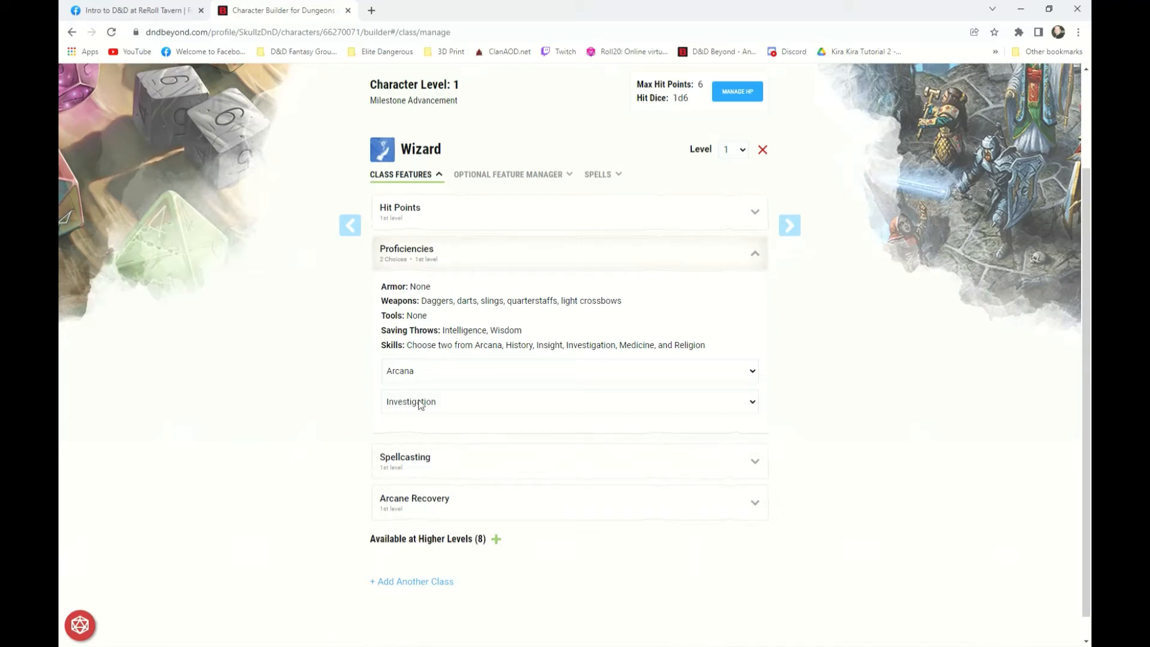
{"action": "left_click", "coordinate": [437, 466]}
{"action": "scroll", "coordinate": [440, 466], "scroll_direction": "down", "scroll_amount": 1}
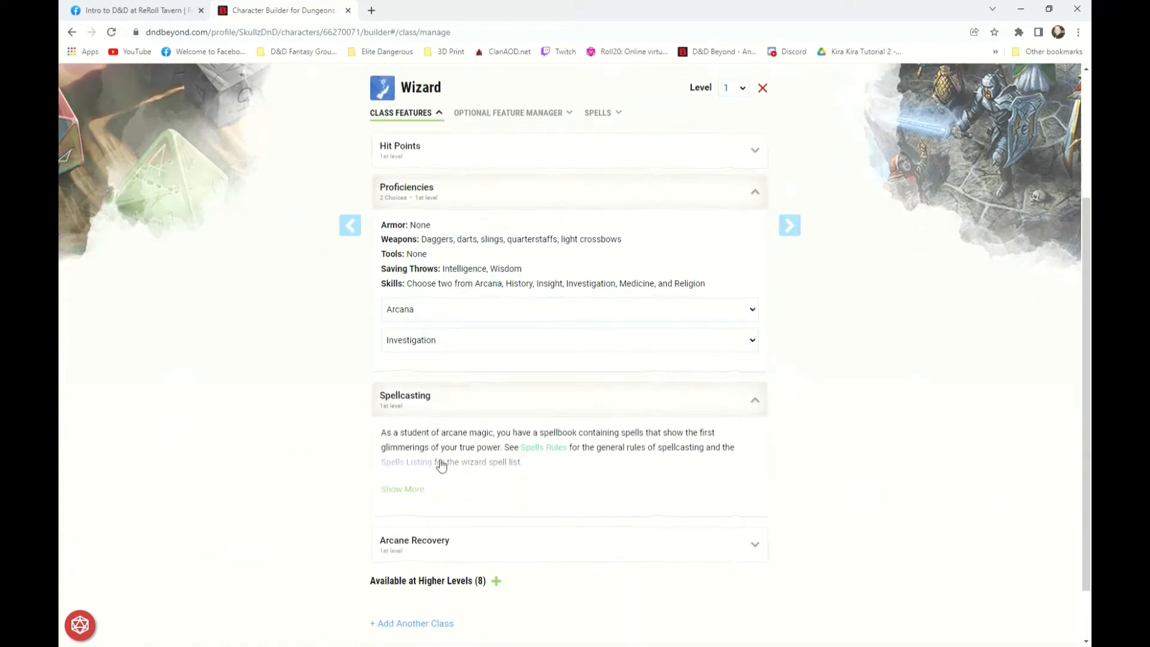
{"action": "left_click", "coordinate": [414, 491]}
{"action": "scroll", "coordinate": [448, 495], "scroll_direction": "down", "scroll_amount": 2}
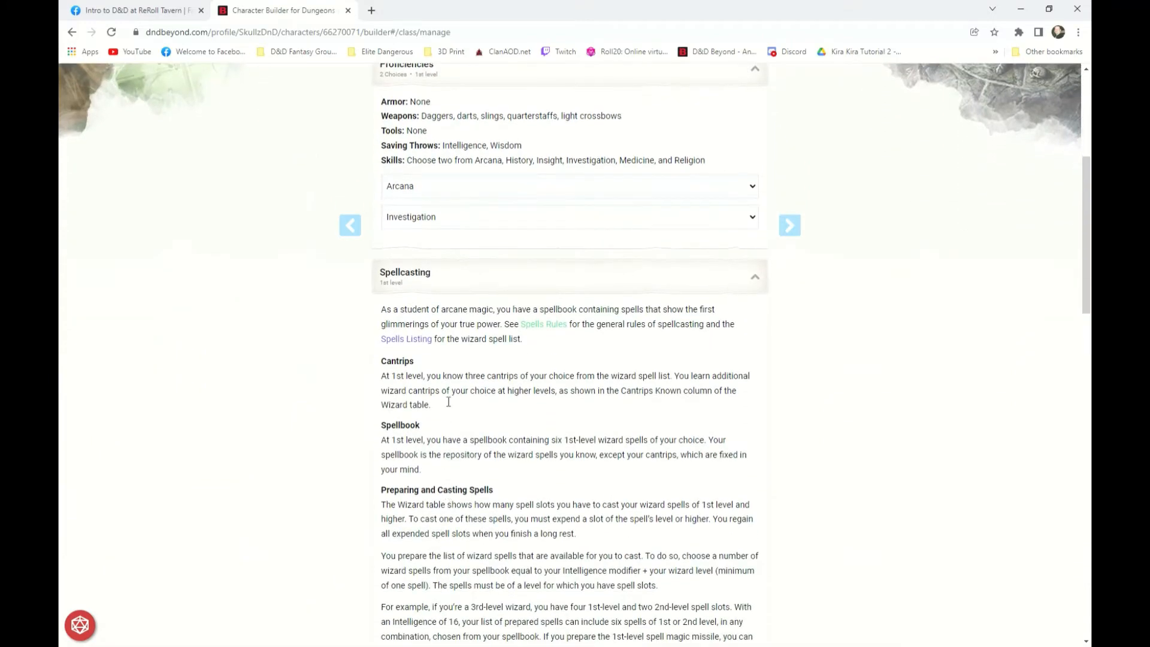
{"action": "scroll", "coordinate": [449, 402], "scroll_direction": "down", "scroll_amount": 4}
{"action": "scroll", "coordinate": [437, 437], "scroll_direction": "up", "scroll_amount": 4}
{"action": "scroll", "coordinate": [437, 437], "scroll_direction": "up", "scroll_amount": 3}
{"action": "left_click", "coordinate": [418, 398]}
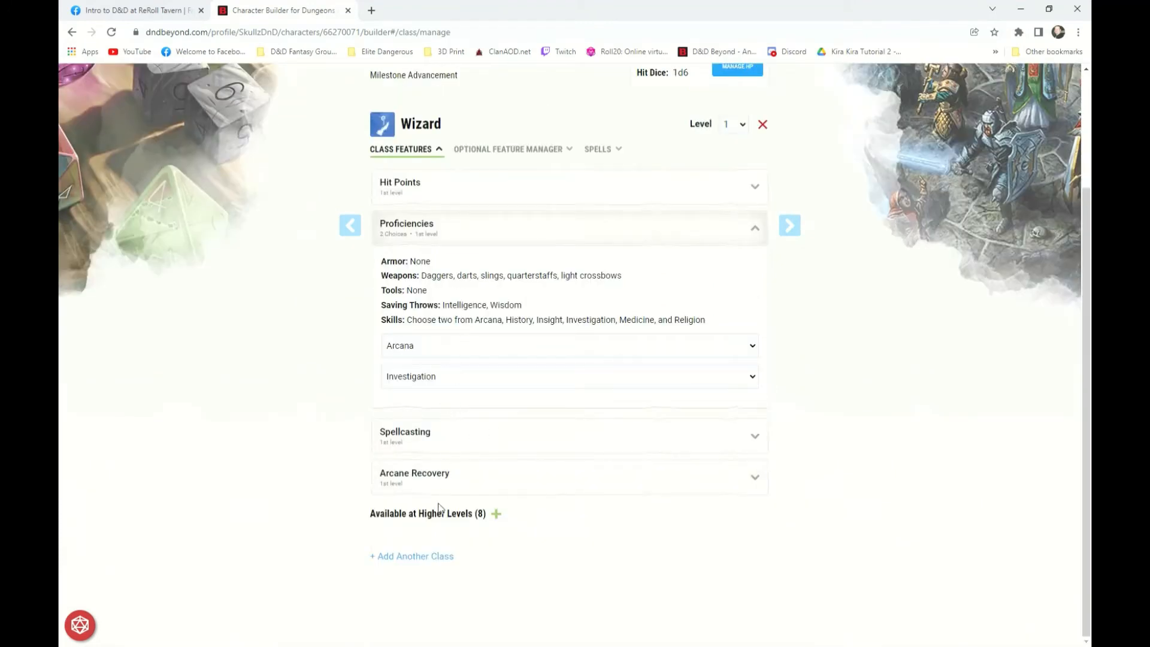
Step: Examine the Wizard features available at higher levels, including the Spell Mastery description, and hide the list again
{"action": "left_click", "coordinate": [498, 515]}
{"action": "scroll", "coordinate": [517, 507], "scroll_direction": "down", "scroll_amount": 3}
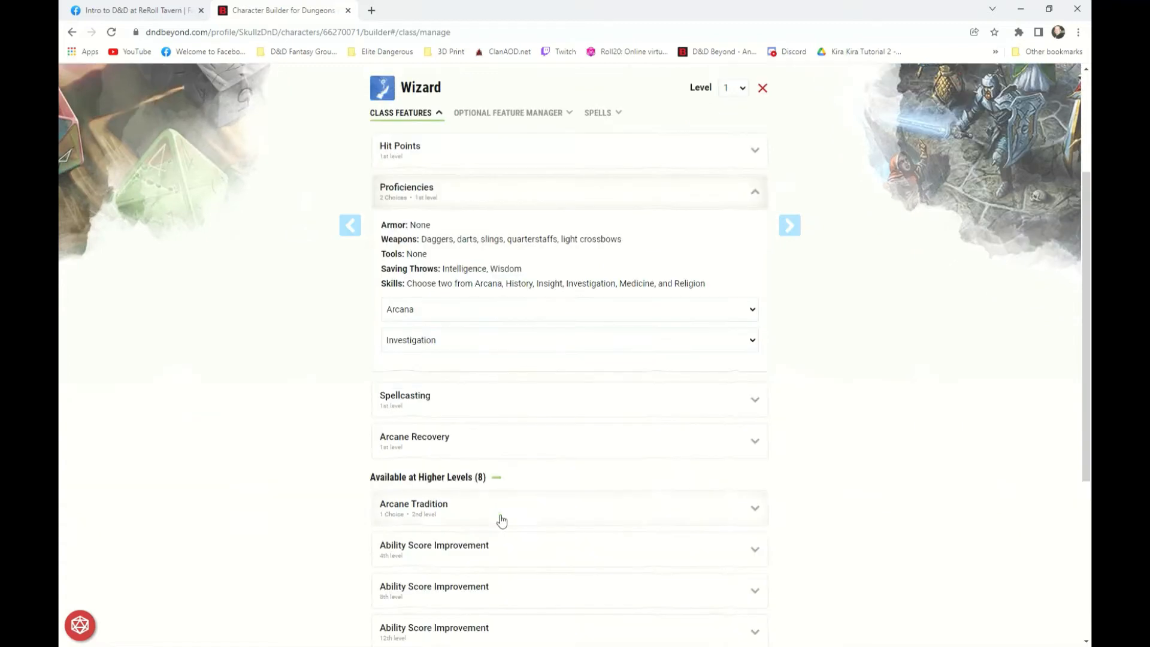
{"action": "scroll", "coordinate": [515, 475], "scroll_direction": "down", "scroll_amount": 2}
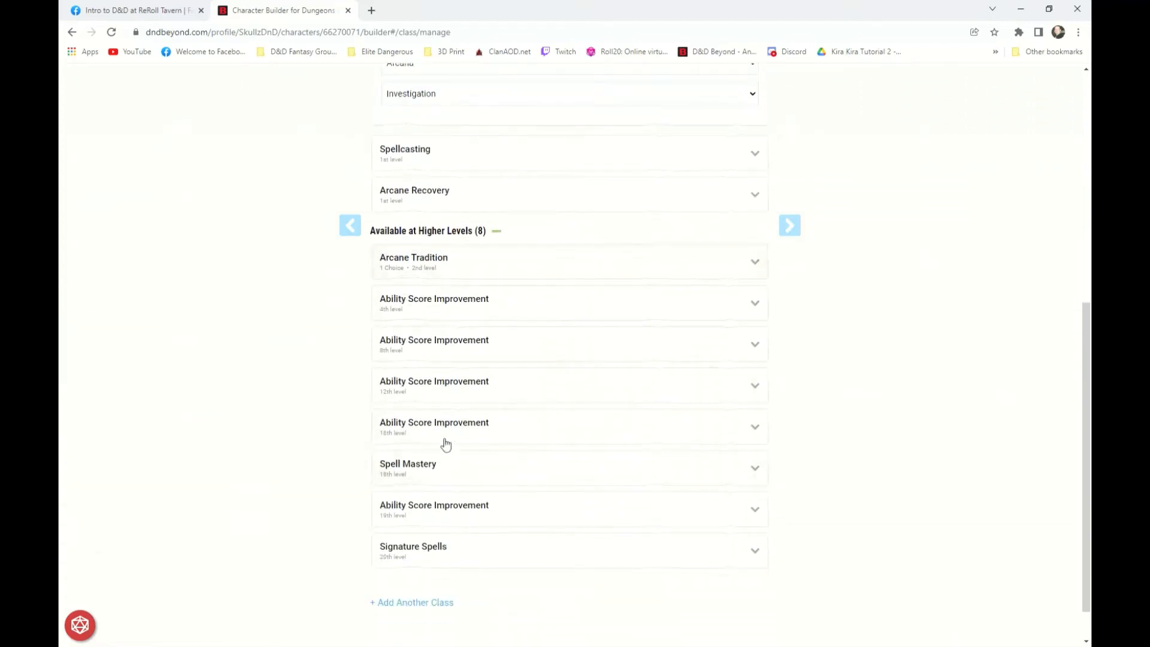
{"action": "left_click", "coordinate": [444, 473]}
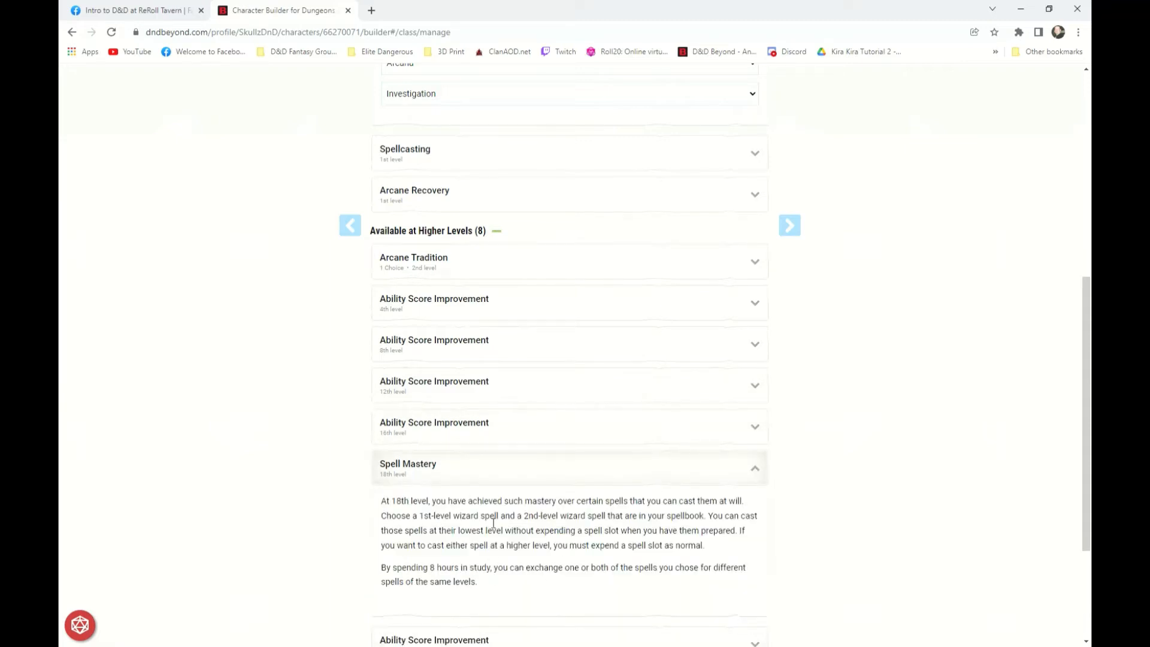
{"action": "scroll", "coordinate": [493, 523], "scroll_direction": "up", "scroll_amount": 2}
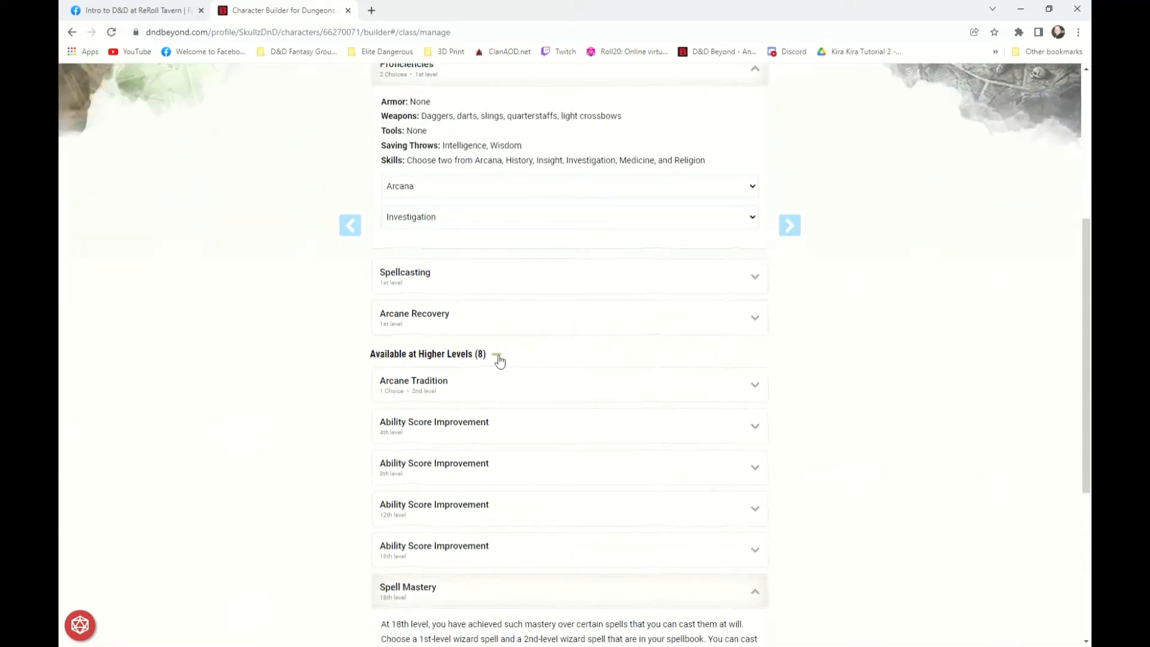
{"action": "left_click", "coordinate": [497, 356]}
{"action": "scroll", "coordinate": [559, 397], "scroll_direction": "up", "scroll_amount": 2}
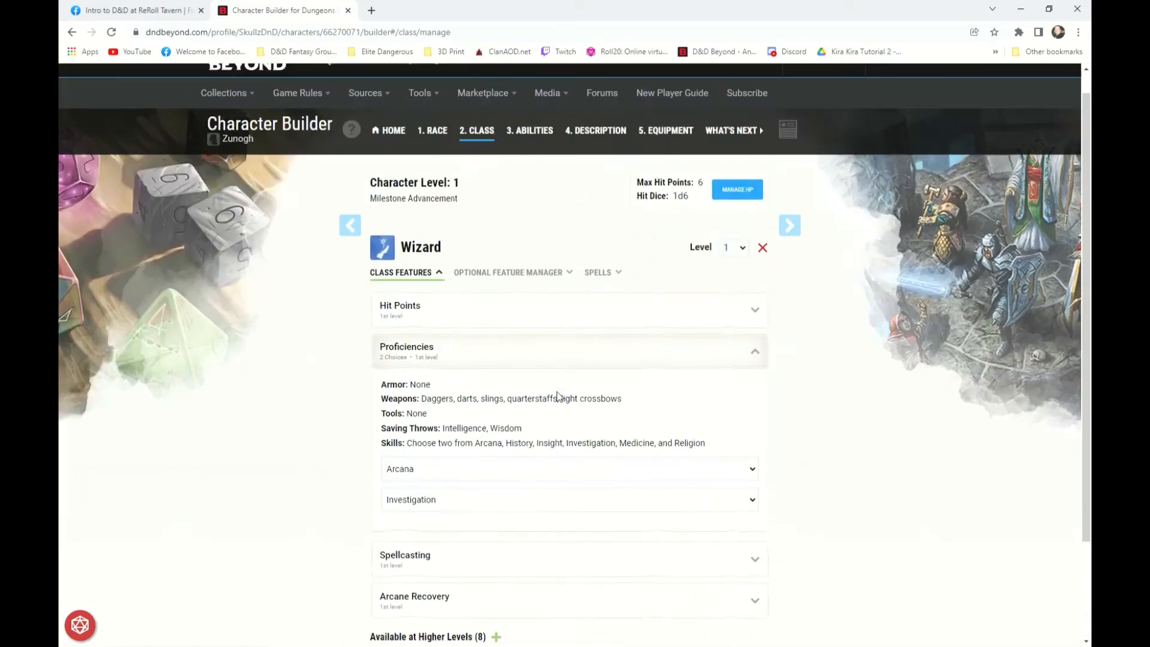
Step: Review the Wizard's optional features and the list of spells that can be added to the spellbook
{"action": "left_click", "coordinate": [504, 274]}
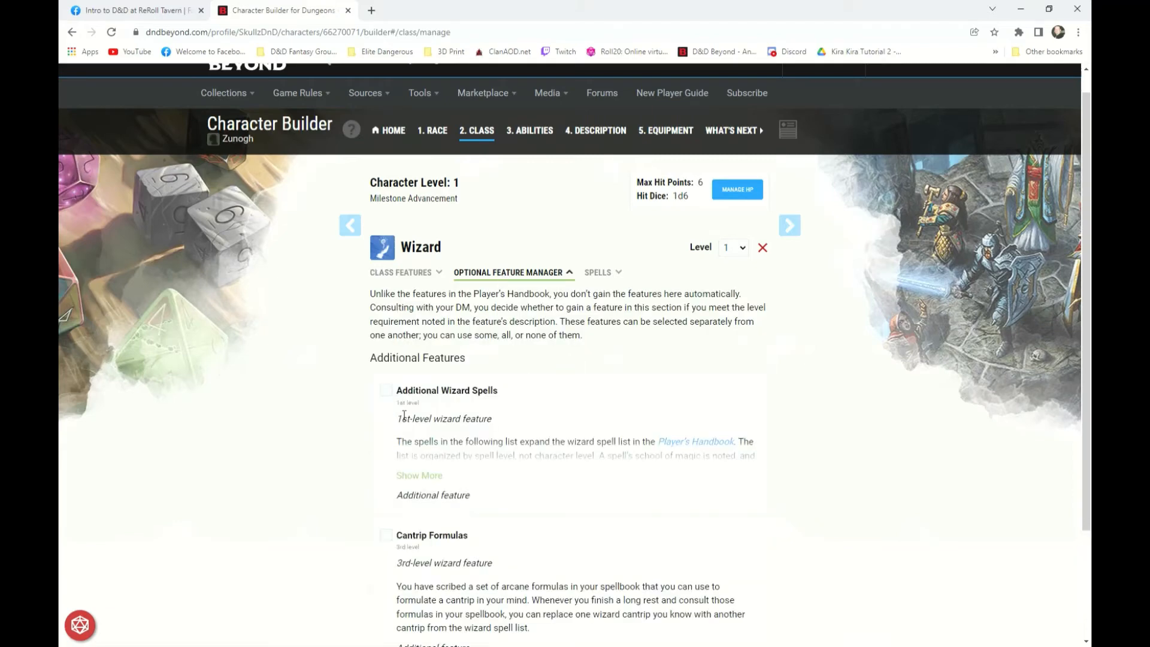
{"action": "scroll", "coordinate": [413, 543], "scroll_direction": "down", "scroll_amount": 3}
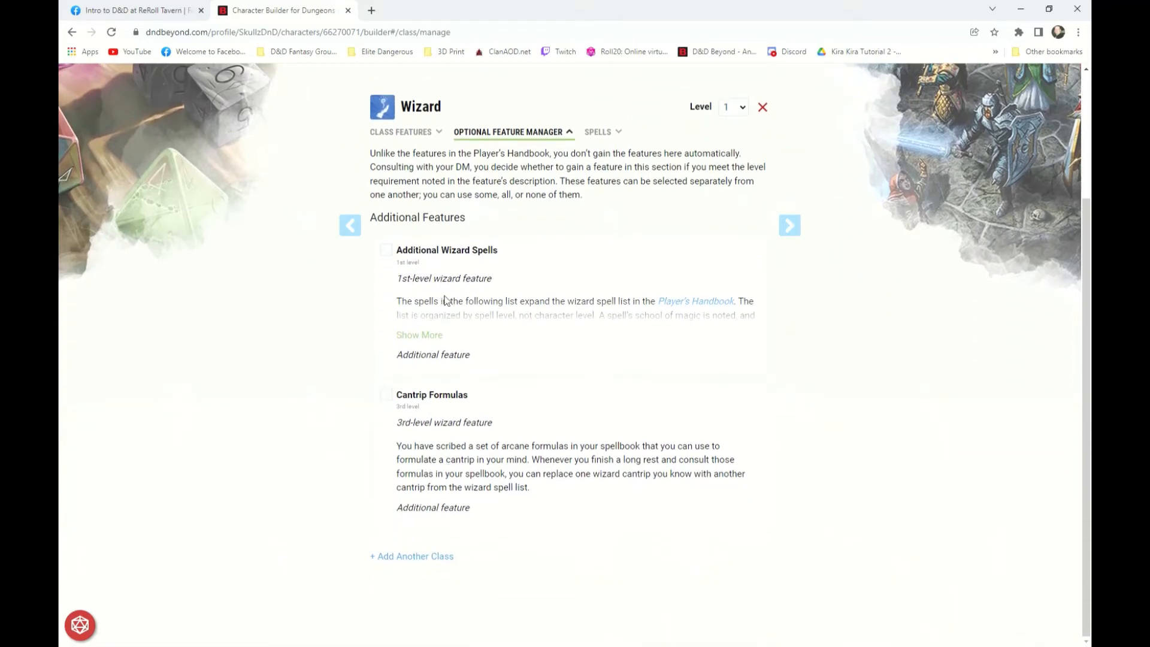
{"action": "left_click", "coordinate": [407, 133]}
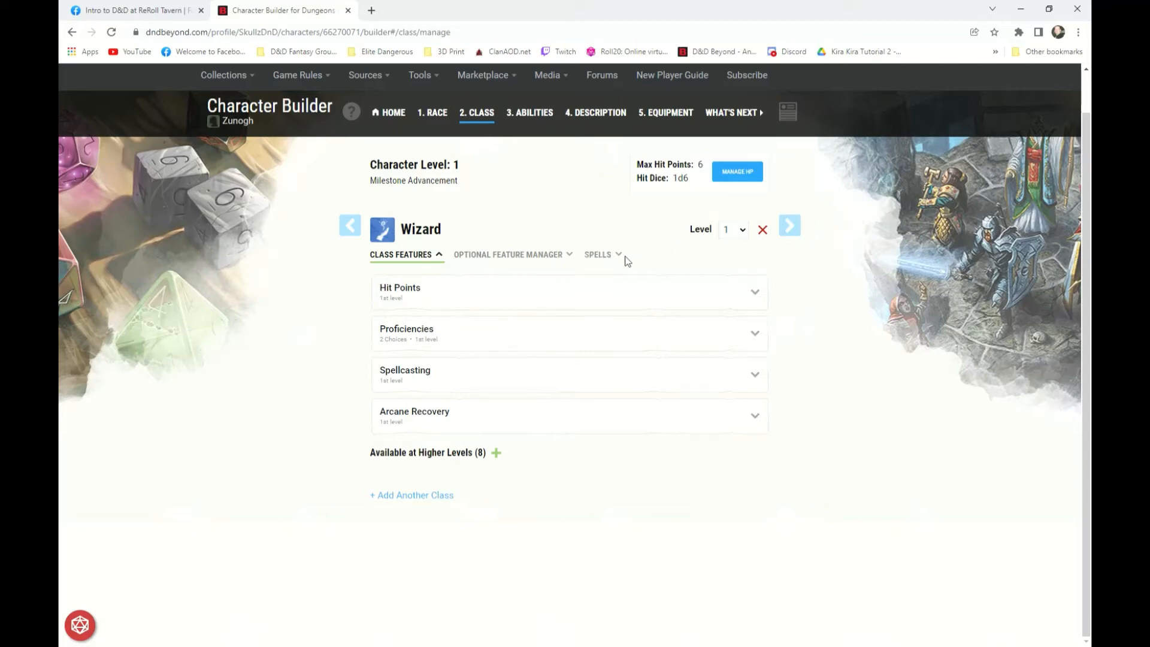
{"action": "left_click", "coordinate": [597, 256]}
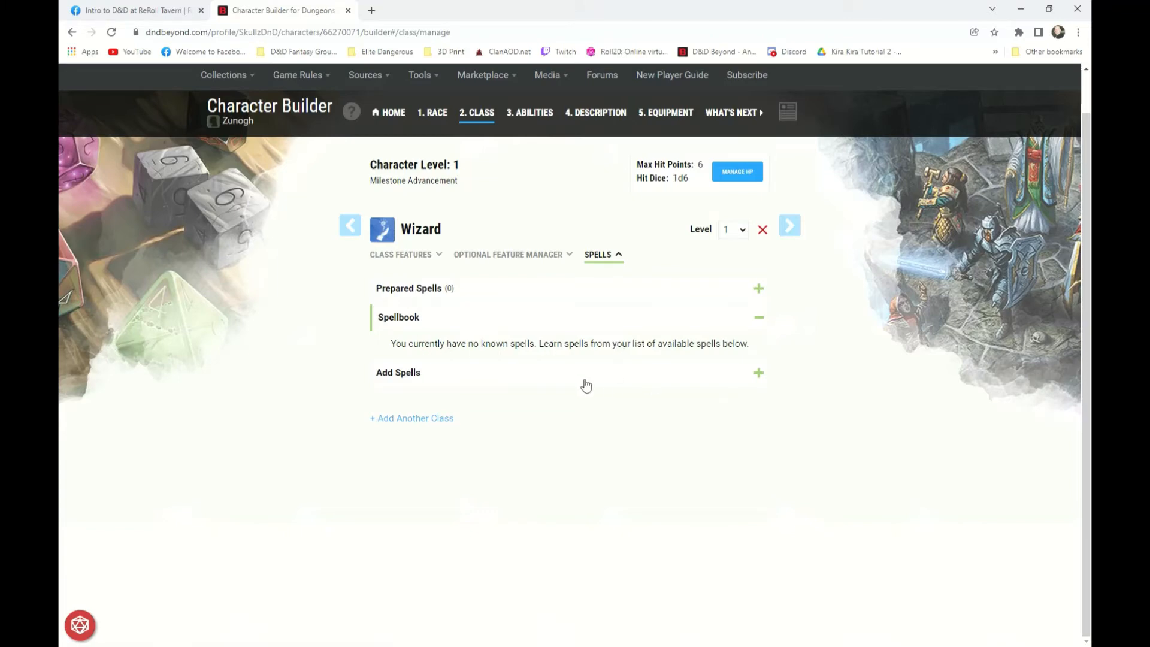
{"action": "left_click", "coordinate": [420, 376]}
{"action": "scroll", "coordinate": [444, 382], "scroll_direction": "down", "scroll_amount": 2}
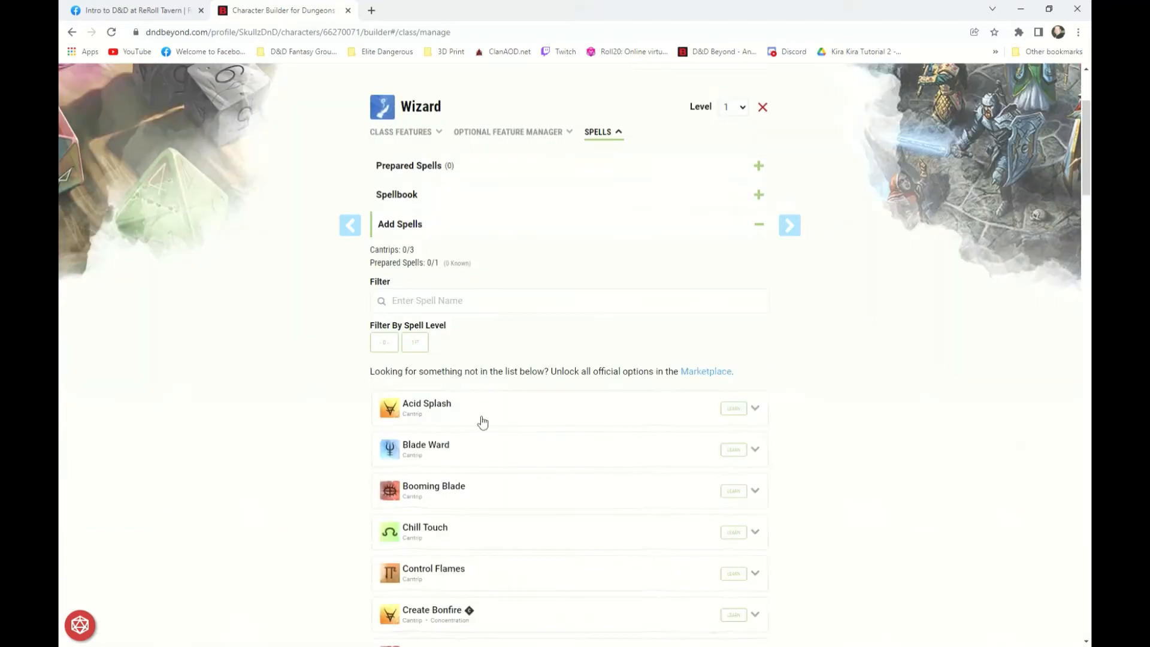
{"action": "scroll", "coordinate": [483, 423], "scroll_direction": "down", "scroll_amount": 2}
{"action": "scroll", "coordinate": [485, 444], "scroll_direction": "up", "scroll_amount": 4}
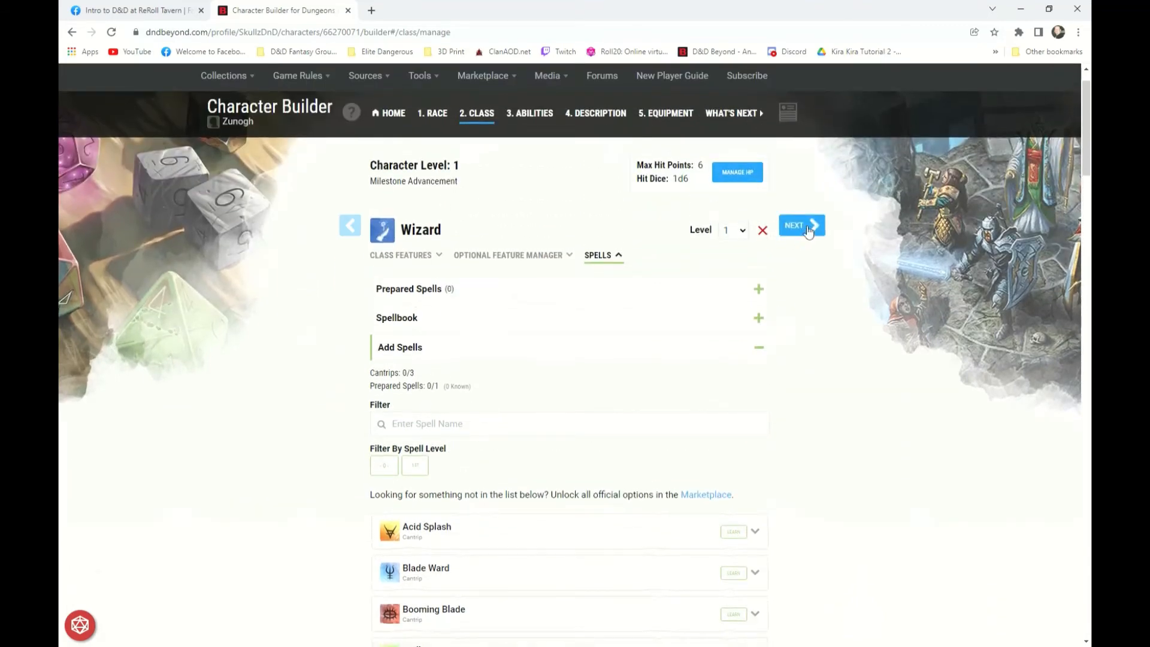
Step: Continue to the ability scores, look at the Standard Array method, and choose Point Buy as the generation method
{"action": "left_click", "coordinate": [808, 233]}
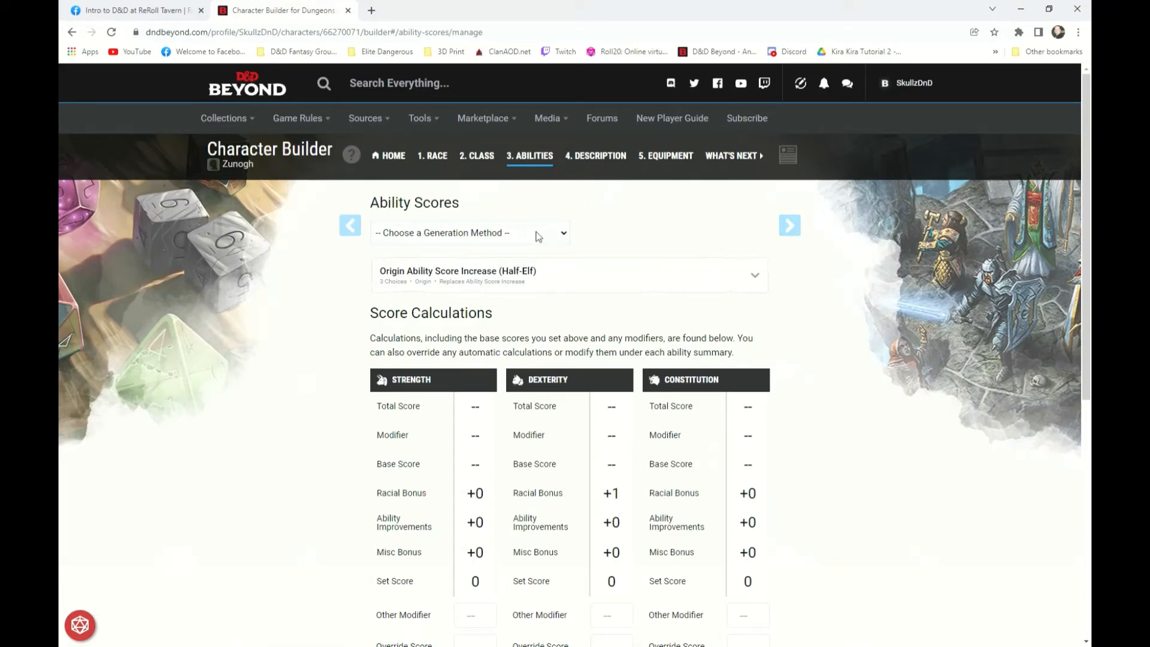
{"action": "left_click", "coordinate": [427, 265]}
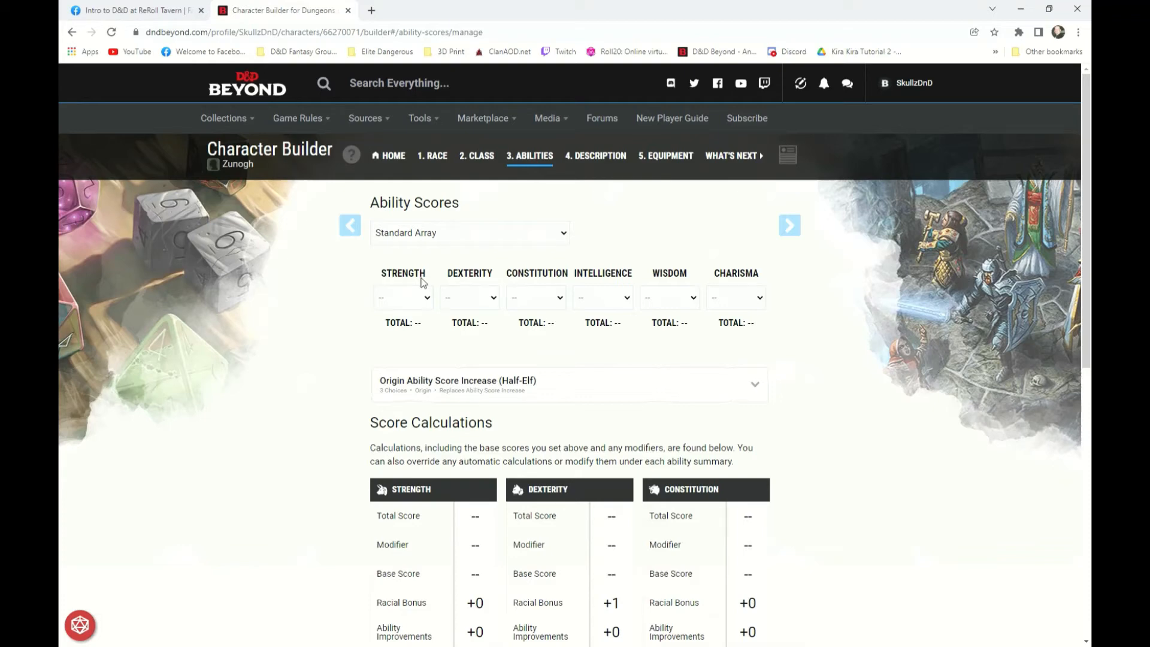
{"action": "left_click", "coordinate": [392, 288]}
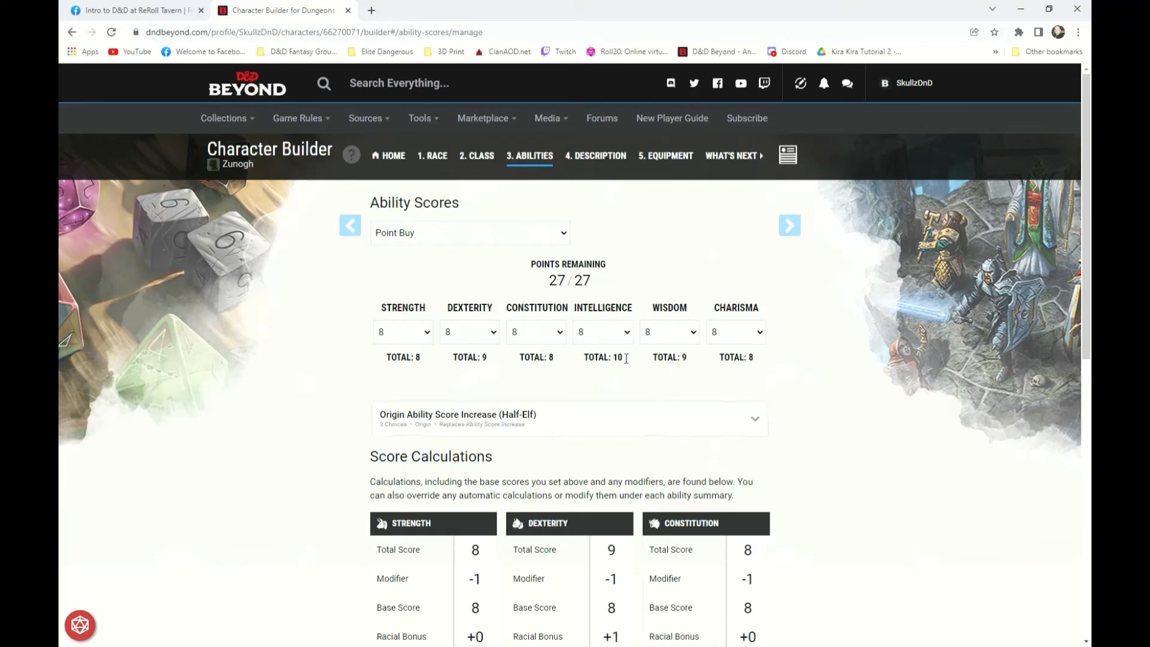
Step: Distribute the Point Buy points as Intelligence 14, Dexterity 15, Wisdom 13, Constitution 13 and Charisma 9, leaving Strength at 8
{"action": "scroll", "coordinate": [669, 457], "scroll_direction": "down", "scroll_amount": 2}
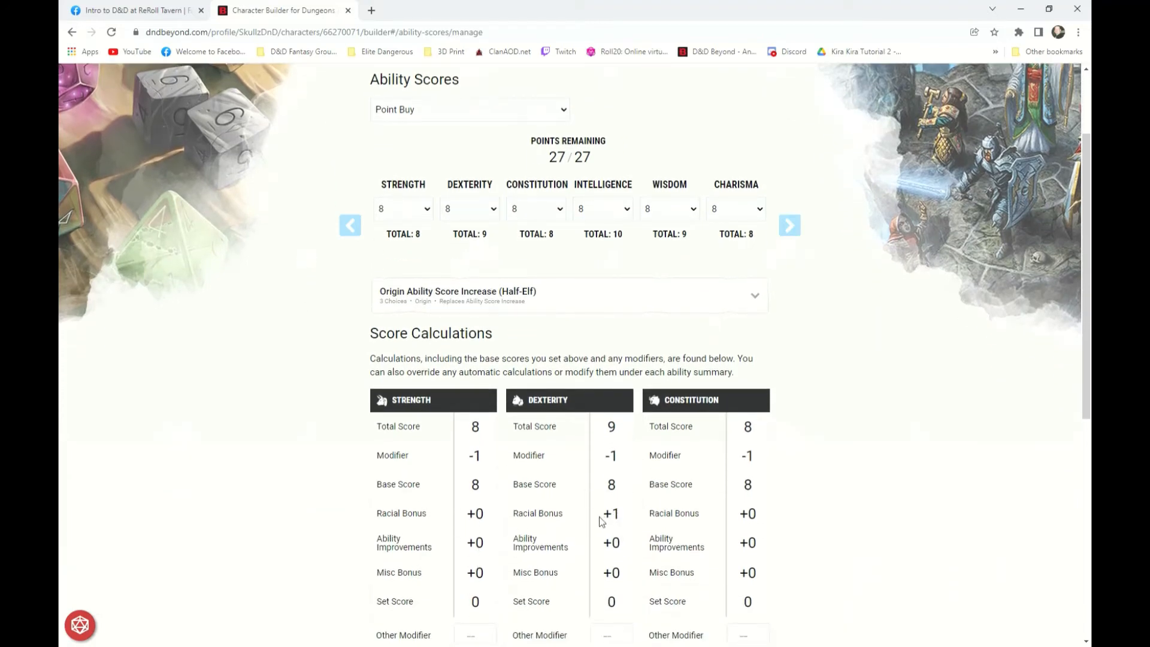
{"action": "scroll", "coordinate": [471, 567], "scroll_direction": "down", "scroll_amount": 4}
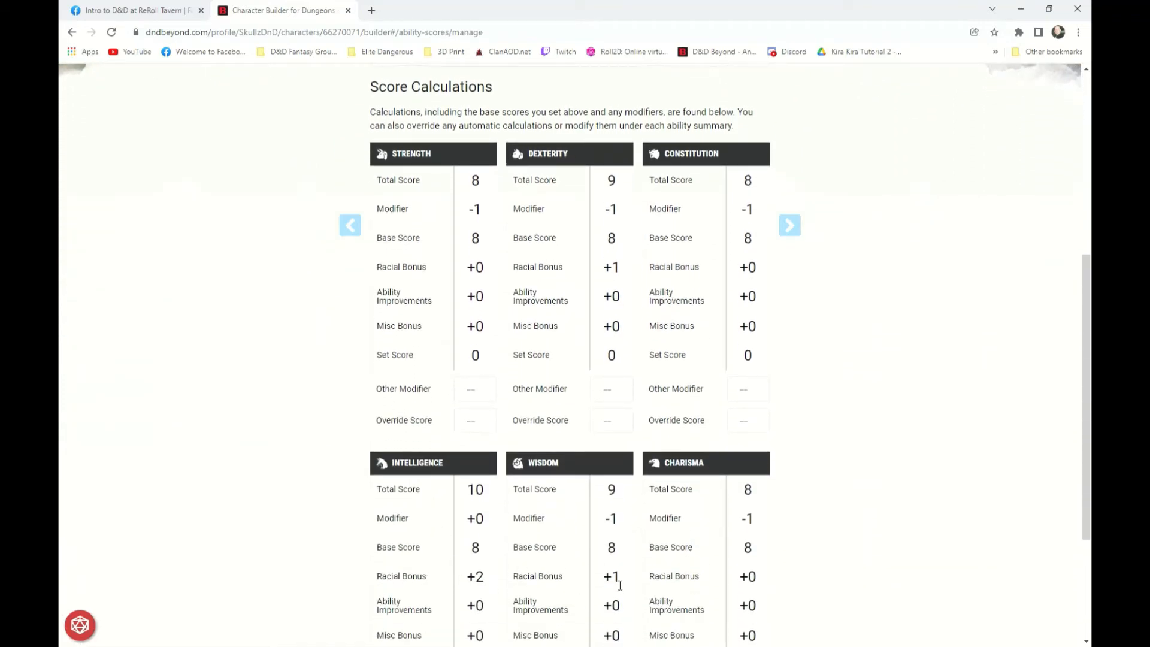
{"action": "scroll", "coordinate": [642, 473], "scroll_direction": "up", "scroll_amount": 6}
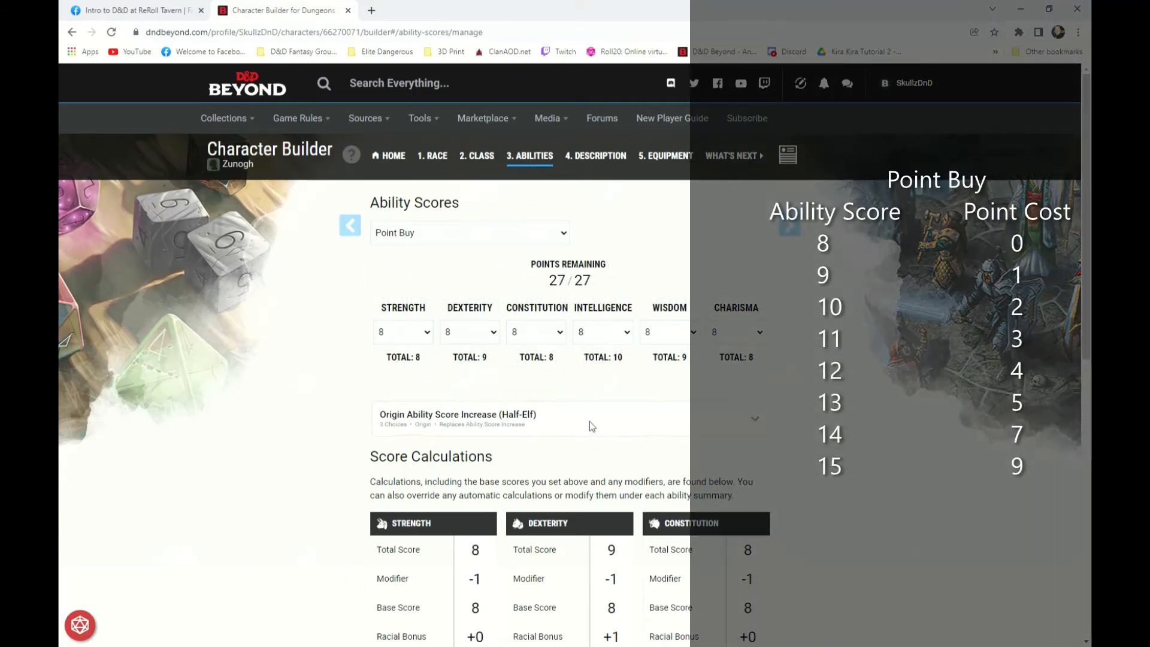
{"action": "left_click", "coordinate": [590, 422]}
{"action": "left_click", "coordinate": [450, 431]}
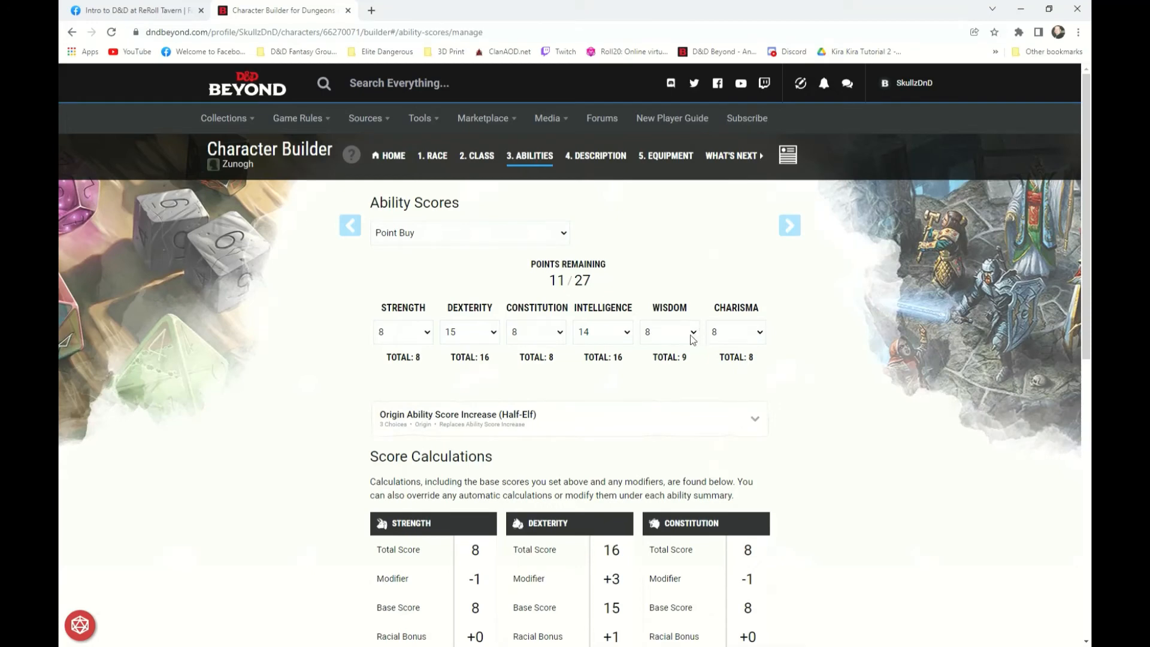
{"action": "left_click", "coordinate": [655, 414]}
{"action": "left_click", "coordinate": [519, 414]}
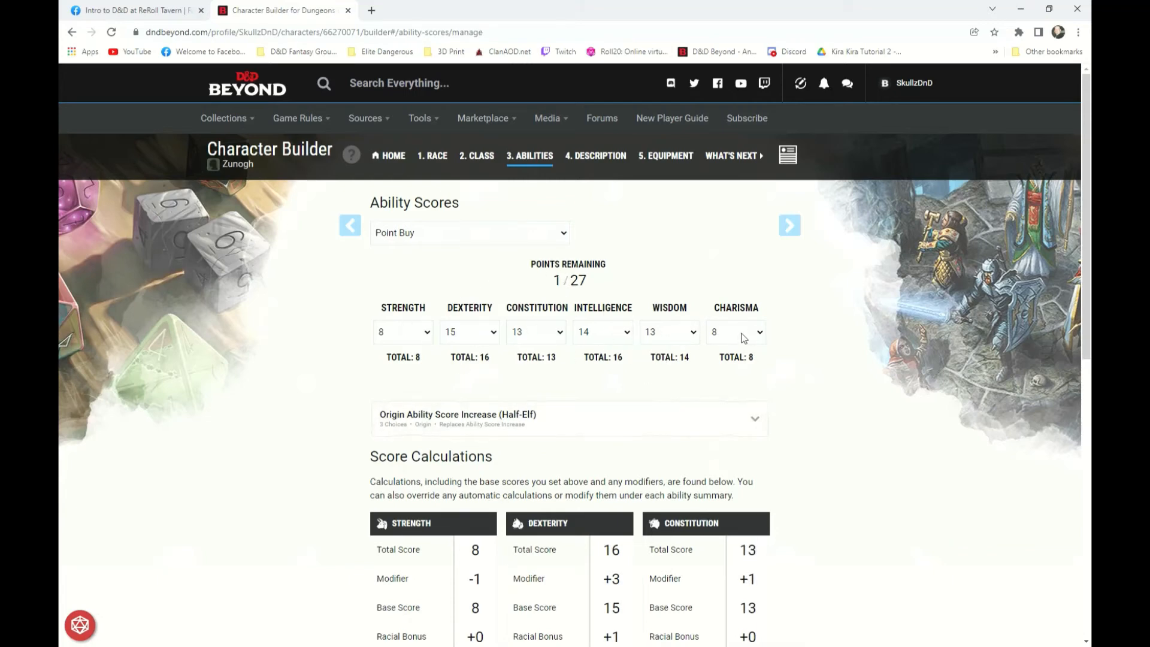
{"action": "left_click", "coordinate": [734, 373]}
Step: Check the score calculations for all six abilities, including modifiers, base scores and racial bonuses
{"action": "scroll", "coordinate": [695, 419], "scroll_direction": "down", "scroll_amount": 2}
{"action": "scroll", "coordinate": [695, 420], "scroll_direction": "up", "scroll_amount": 2}
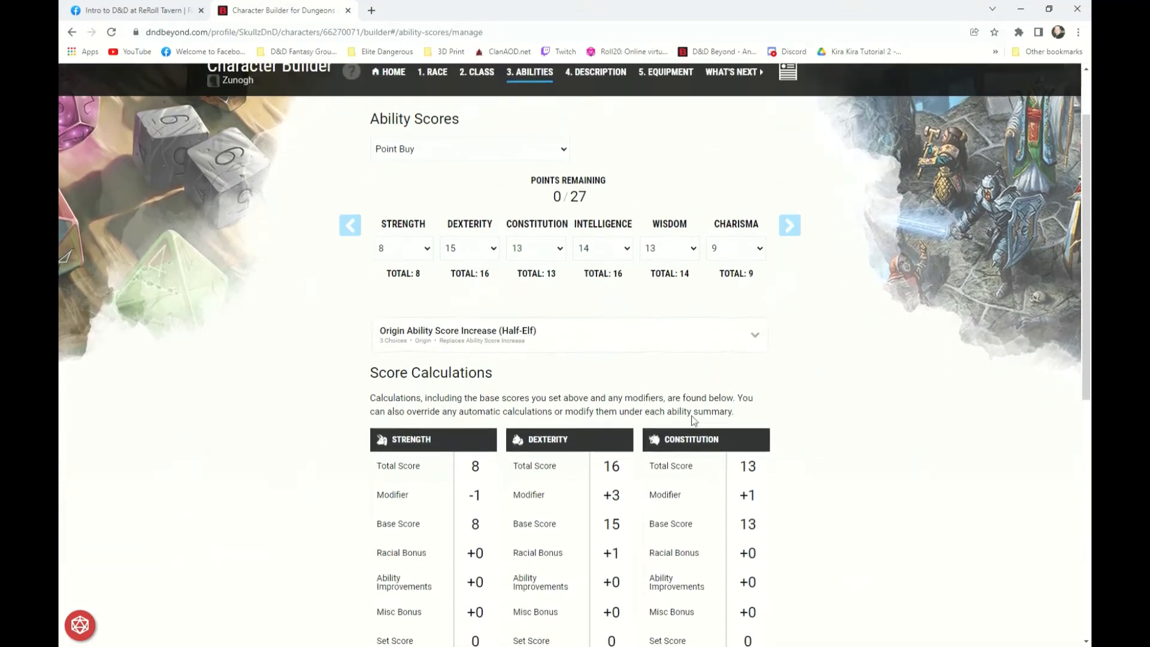
{"action": "scroll", "coordinate": [595, 443], "scroll_direction": "down", "scroll_amount": 1}
{"action": "scroll", "coordinate": [596, 443], "scroll_direction": "up", "scroll_amount": 1}
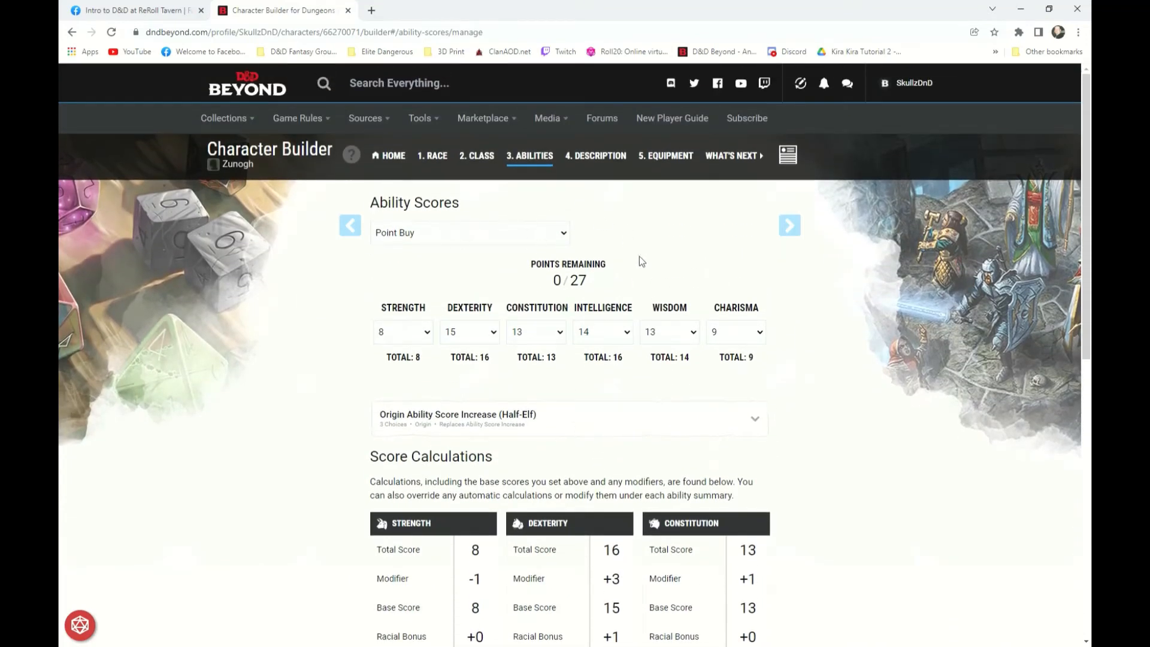
{"action": "scroll", "coordinate": [659, 436], "scroll_direction": "down", "scroll_amount": 5}
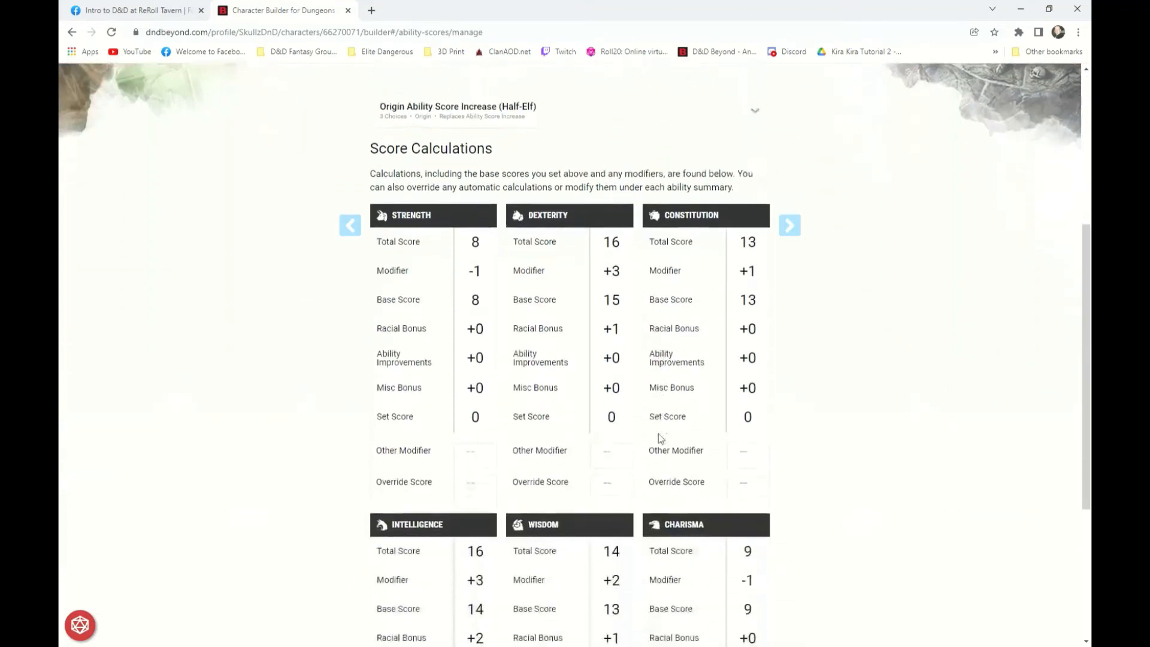
{"action": "scroll", "coordinate": [659, 433], "scroll_direction": "down", "scroll_amount": 4}
{"action": "scroll", "coordinate": [661, 438], "scroll_direction": "up", "scroll_amount": 9}
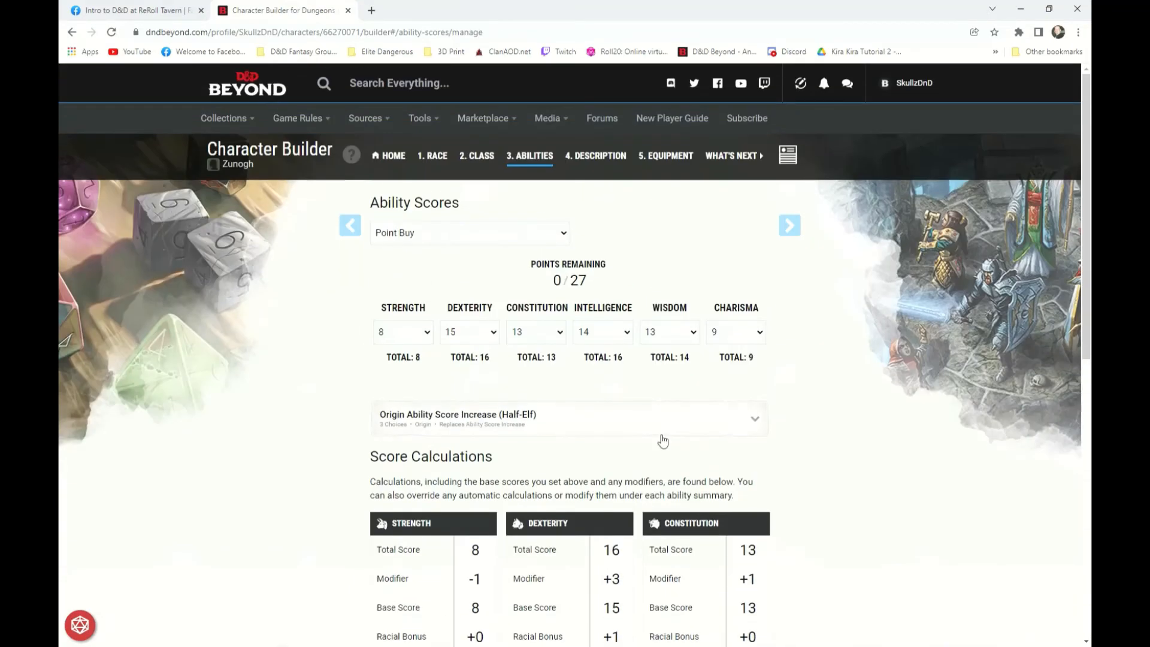
Step: Continue to the character description and apply the Half-Elf portrait of the dark-haired, bearded man
{"action": "left_click", "coordinate": [791, 226]}
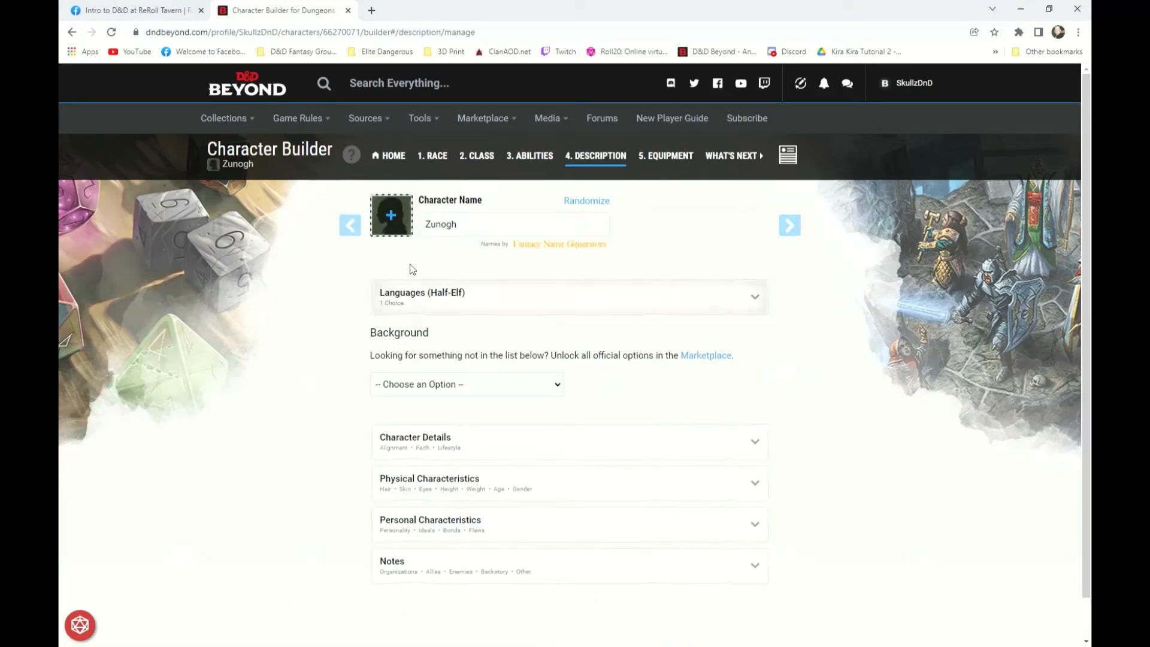
{"action": "left_click", "coordinate": [398, 221]}
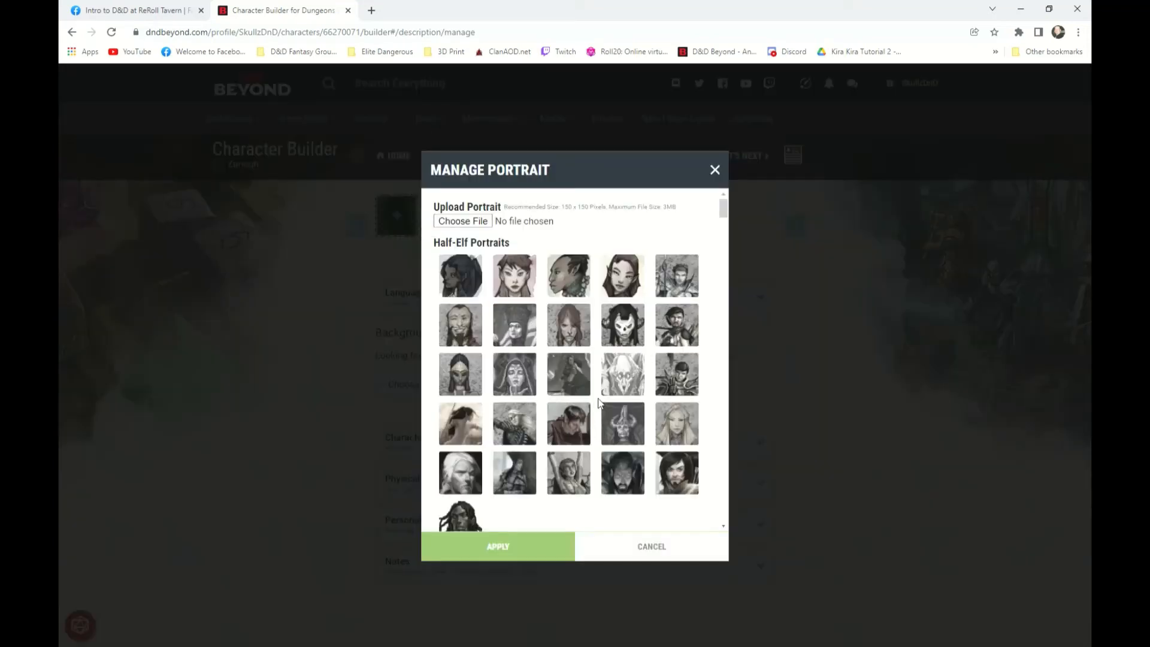
{"action": "scroll", "coordinate": [599, 403], "scroll_direction": "down", "scroll_amount": 2}
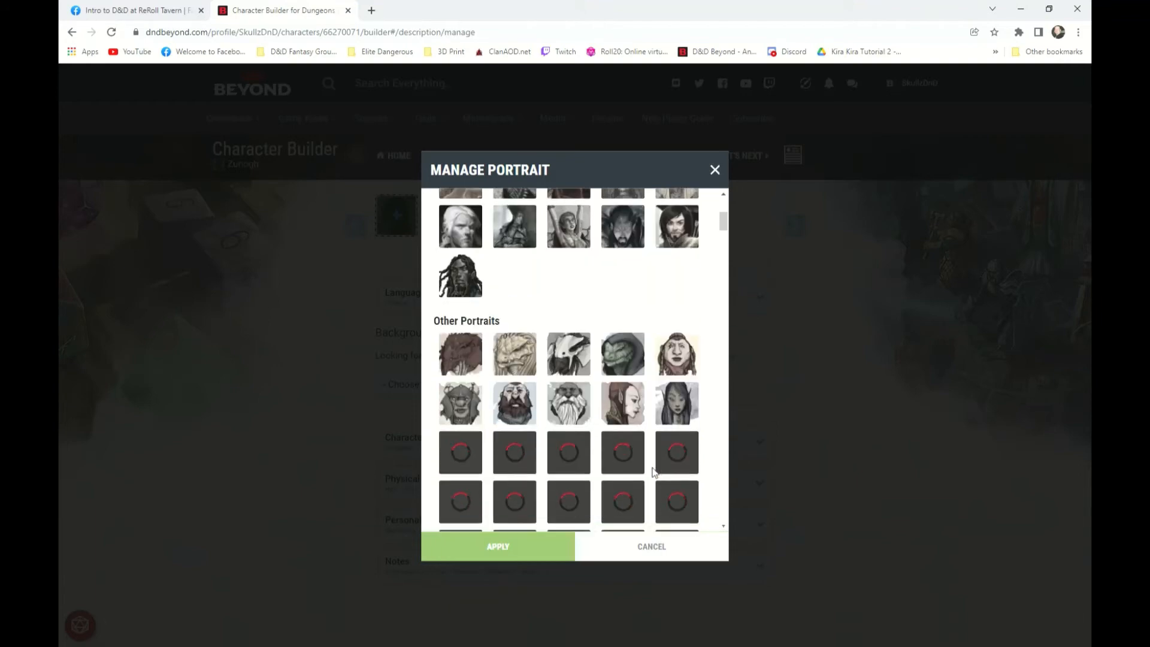
{"action": "scroll", "coordinate": [657, 467], "scroll_direction": "down", "scroll_amount": 2}
{"action": "left_click", "coordinate": [689, 236]}
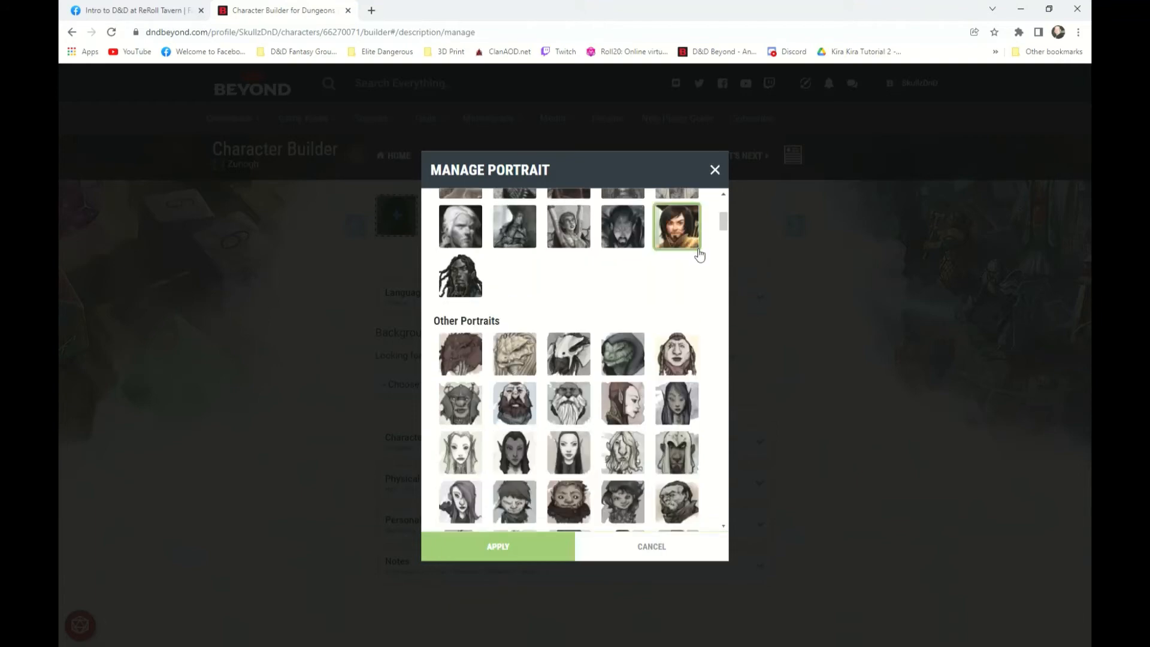
{"action": "left_click", "coordinate": [499, 547]}
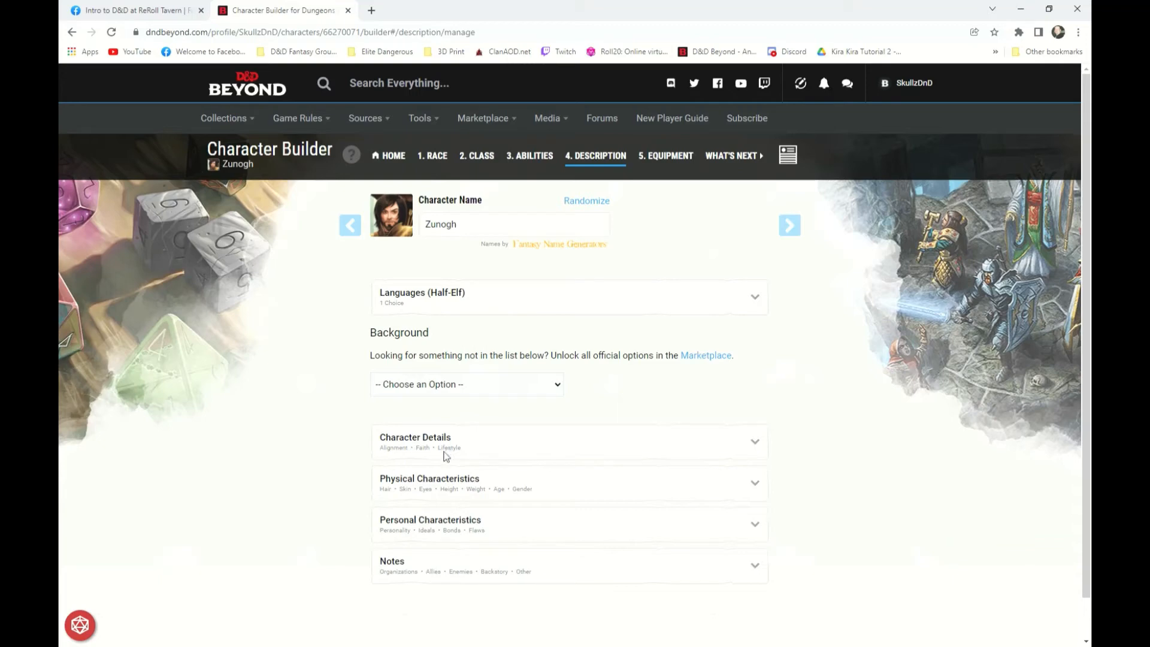
Step: Try the Entertainer background and revisit the class and race pages before returning to the description
{"action": "left_click", "coordinate": [396, 482]}
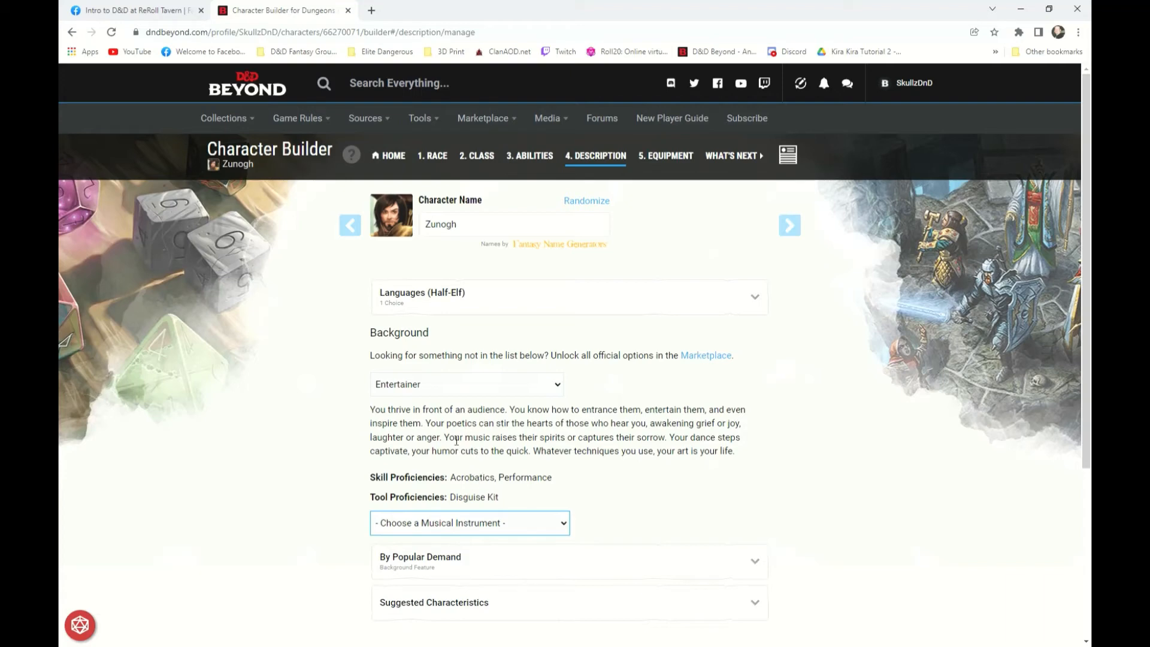
{"action": "left_click", "coordinate": [349, 233]}
{"action": "left_click", "coordinate": [349, 233]}
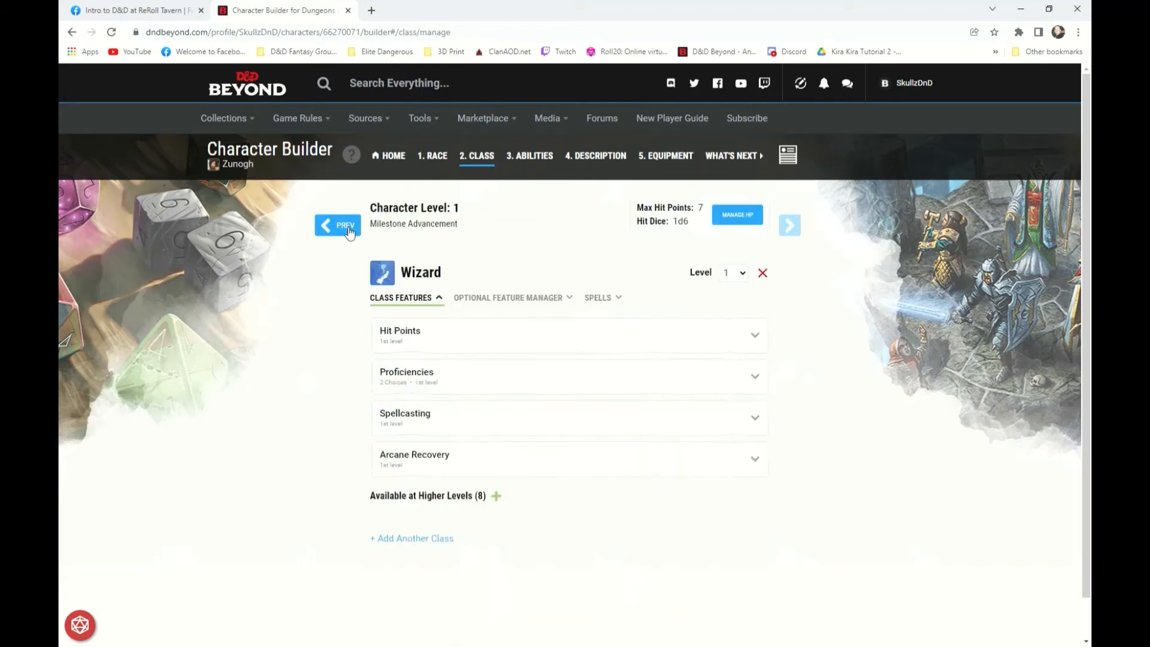
{"action": "left_click", "coordinate": [350, 232]}
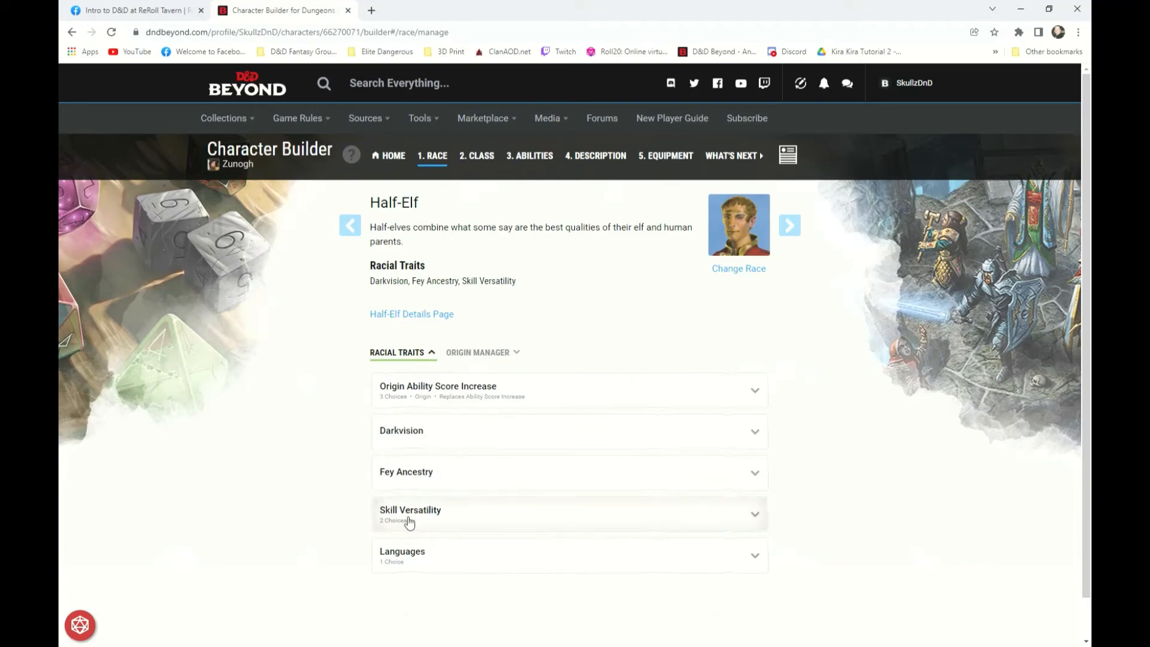
{"action": "left_click", "coordinate": [794, 232]}
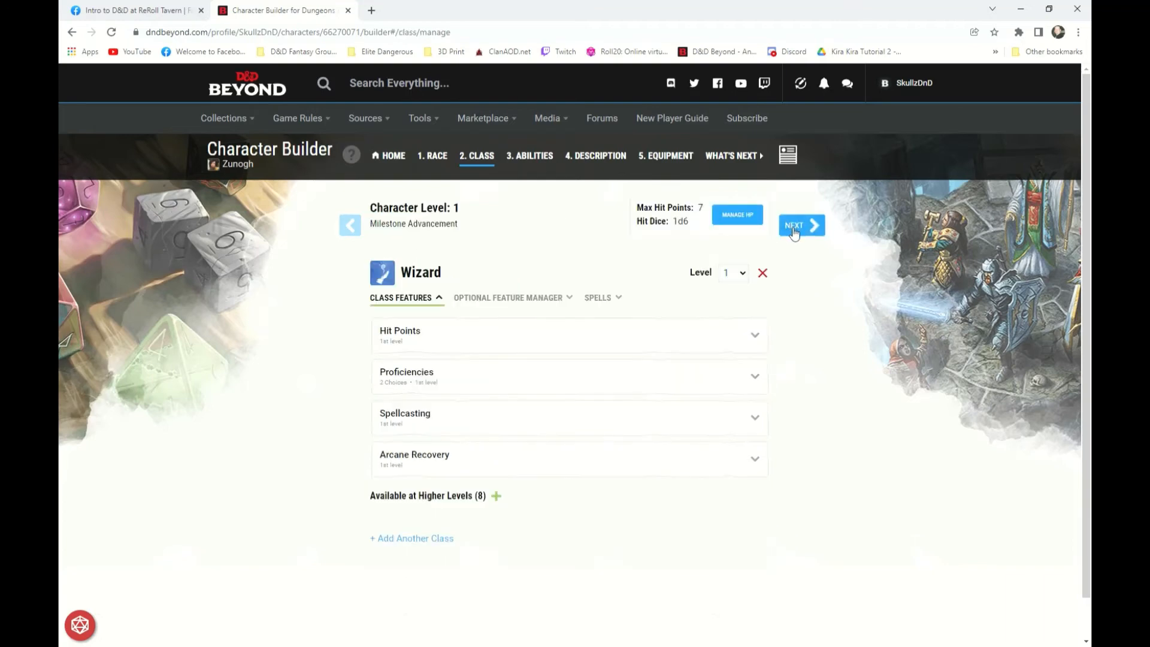
{"action": "left_click", "coordinate": [794, 232]}
{"action": "left_click", "coordinate": [794, 230]}
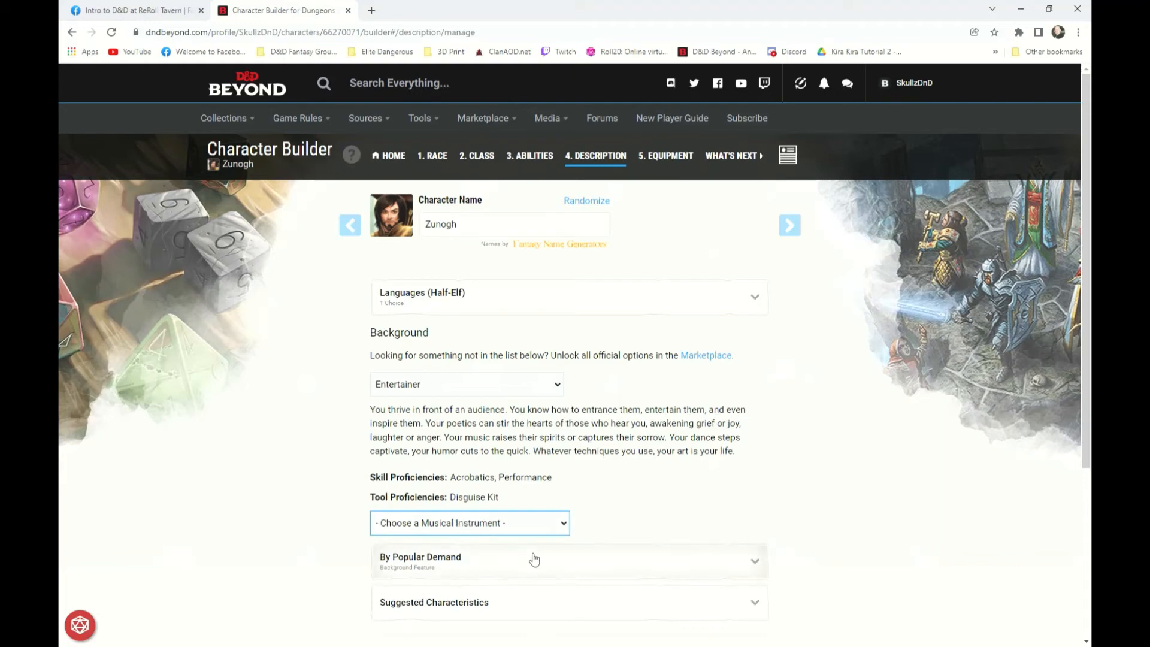
Step: Set the background to Hermit and choose Dwarvish as its background language
{"action": "scroll", "coordinate": [465, 516], "scroll_direction": "down", "scroll_amount": 2}
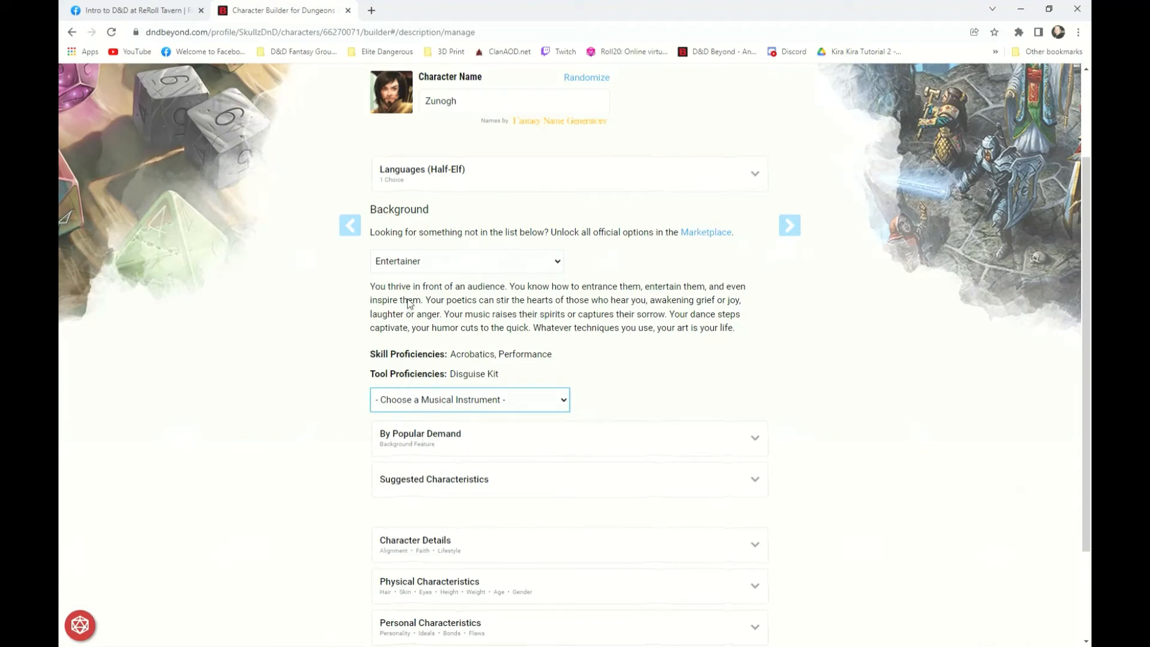
{"action": "left_click", "coordinate": [399, 370]}
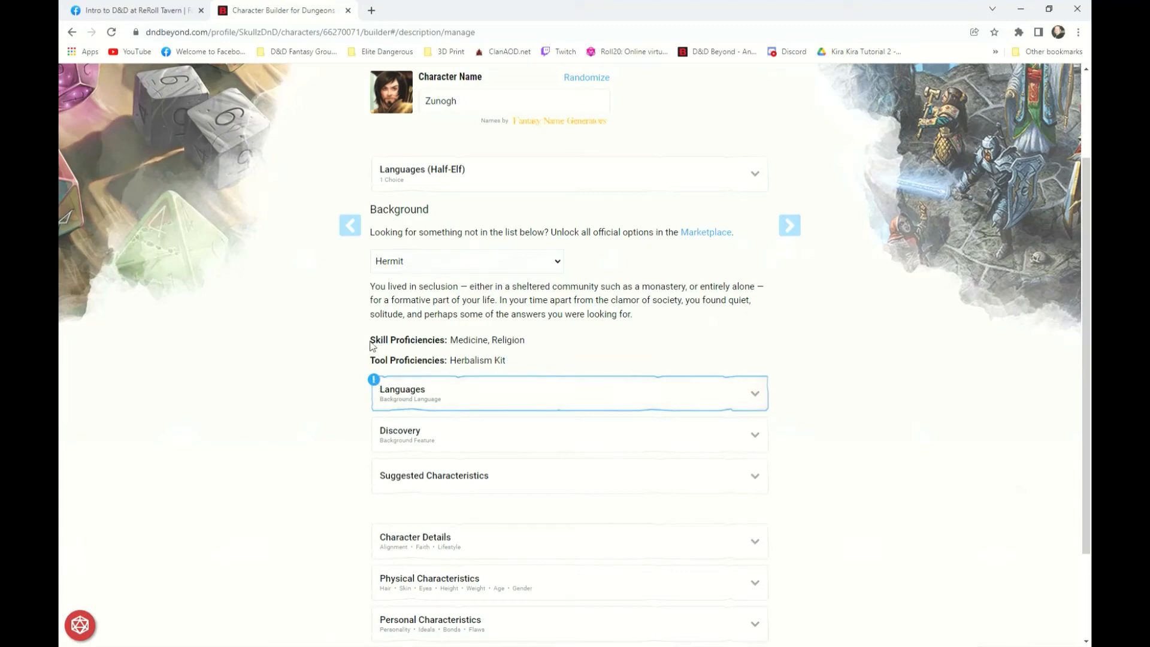
{"action": "left_click", "coordinate": [424, 393]}
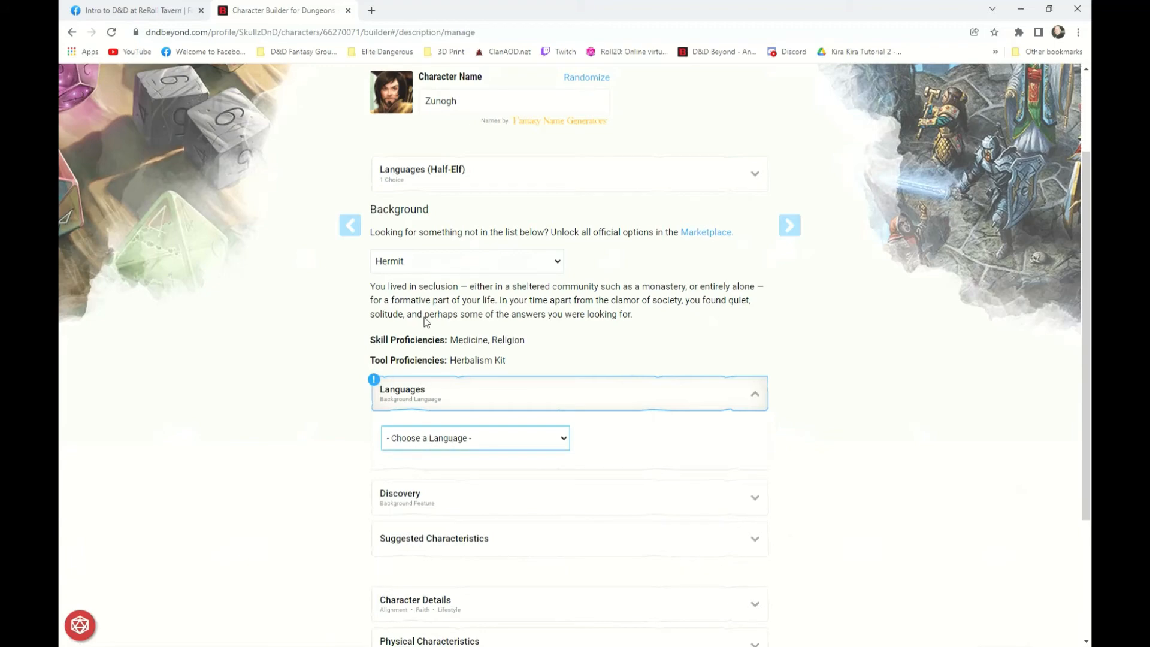
{"action": "left_click", "coordinate": [415, 277]}
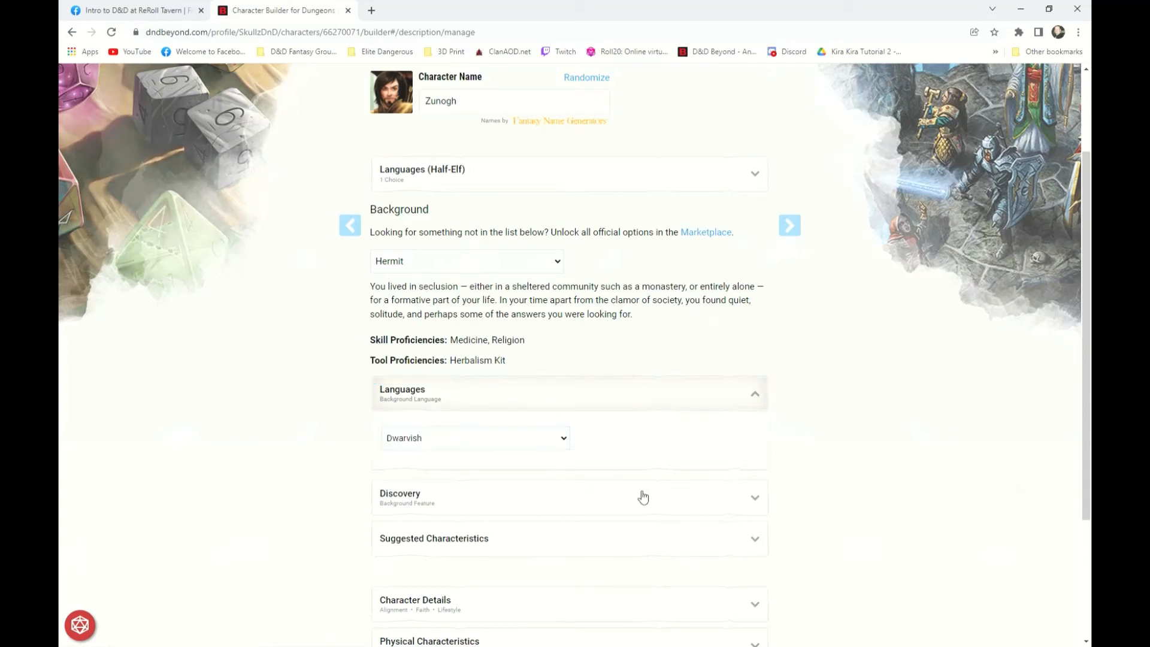
Step: Read the Hermit's Discovery feature and examine the suggested personality traits, ideals, bonds and flaws
{"action": "scroll", "coordinate": [608, 474], "scroll_direction": "down", "scroll_amount": 1}
{"action": "scroll", "coordinate": [609, 479], "scroll_direction": "down", "scroll_amount": 1}
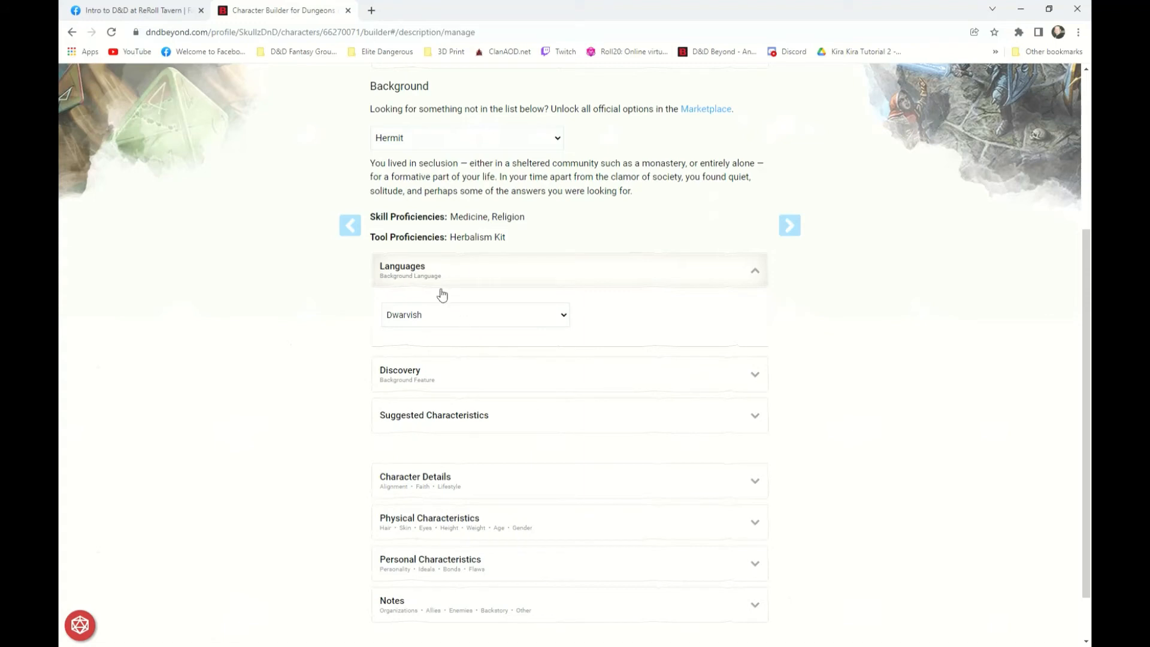
{"action": "left_click", "coordinate": [432, 384]}
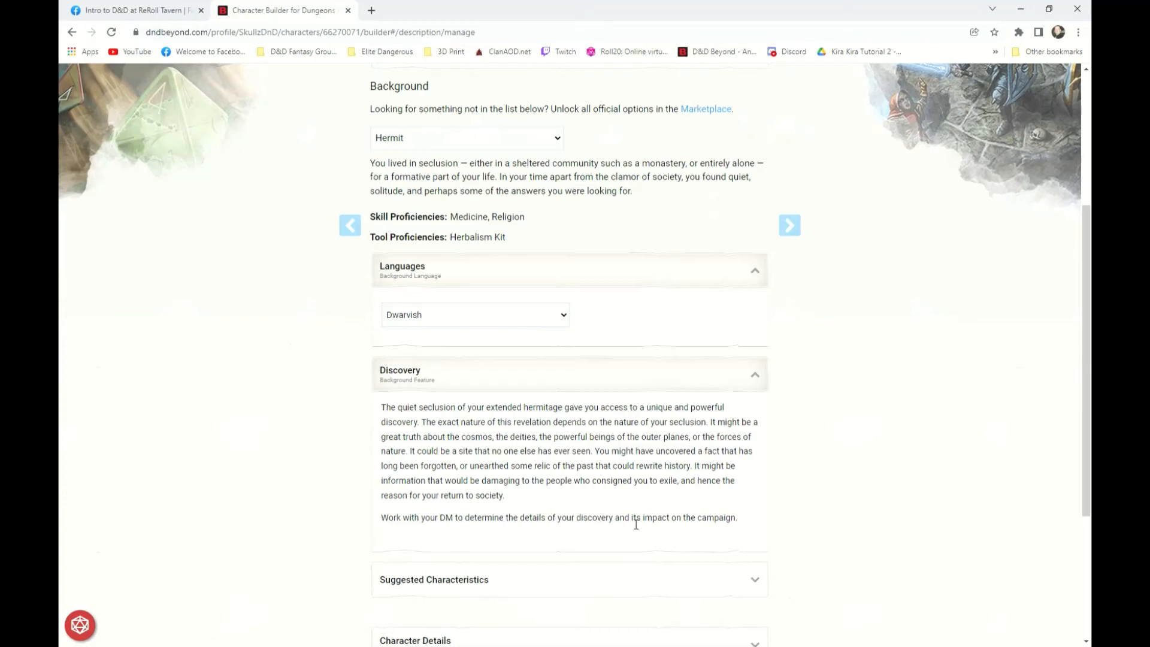
{"action": "scroll", "coordinate": [636, 524], "scroll_direction": "down", "scroll_amount": 4}
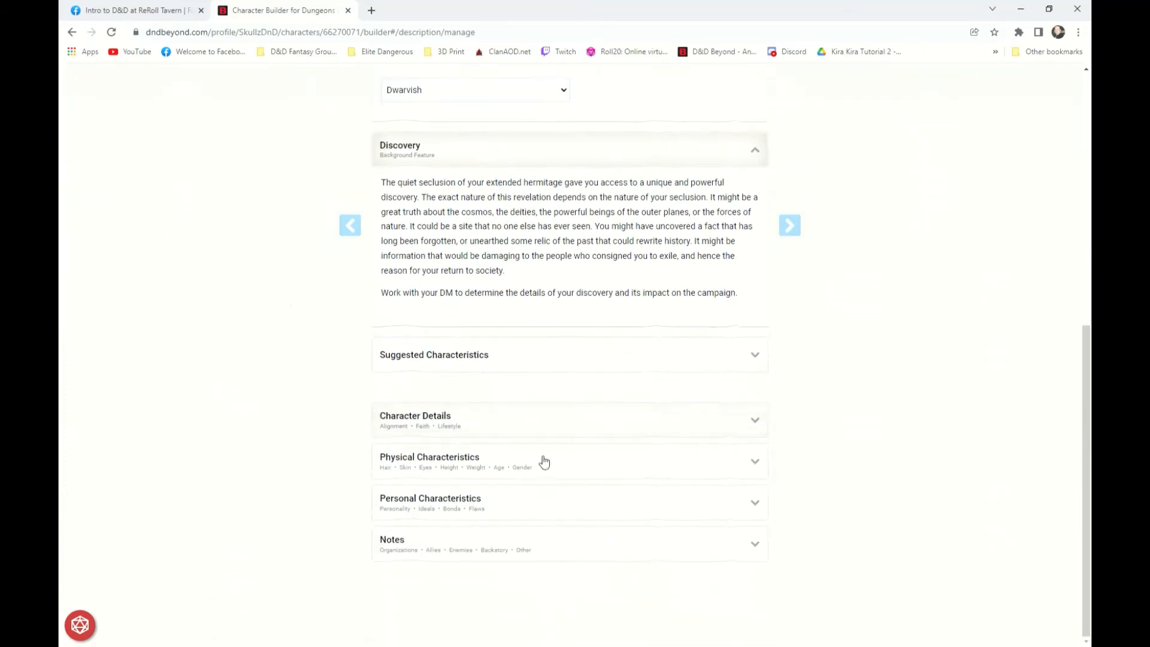
{"action": "left_click", "coordinate": [450, 363]}
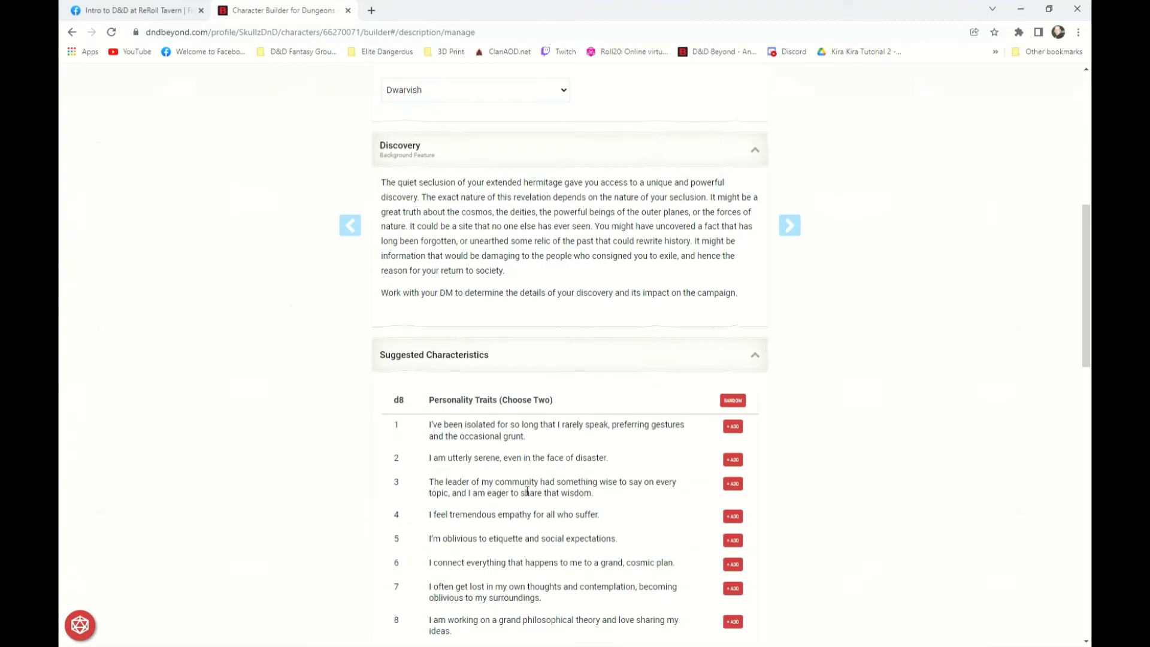
{"action": "scroll", "coordinate": [526, 492], "scroll_direction": "down", "scroll_amount": 6}
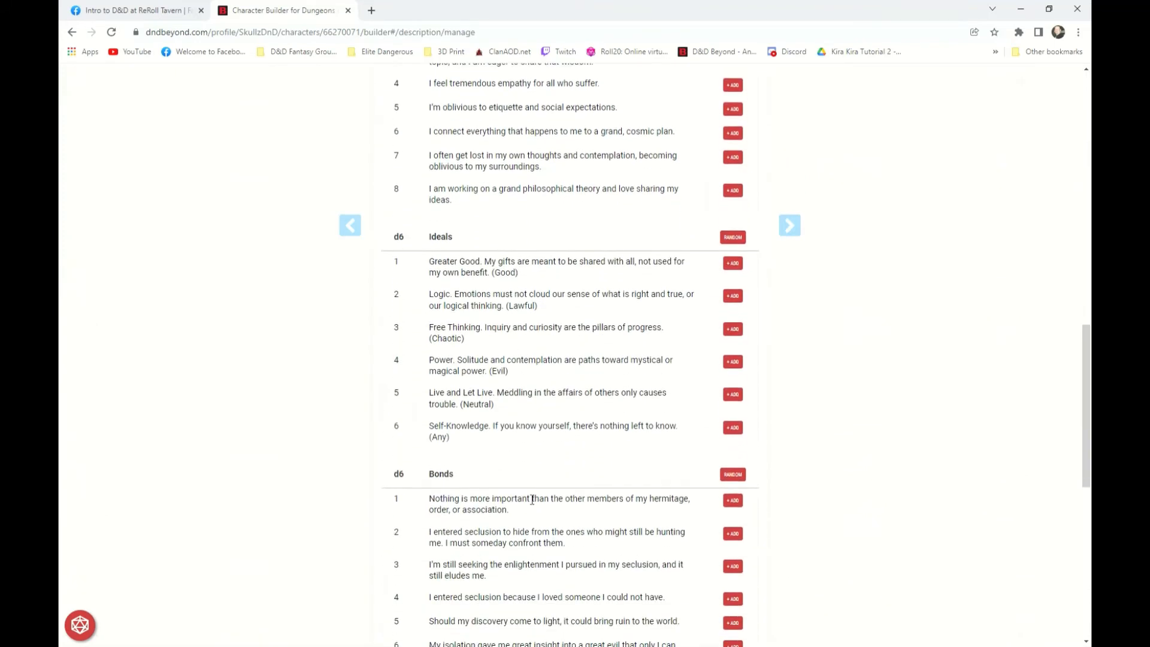
{"action": "scroll", "coordinate": [532, 500], "scroll_direction": "up", "scroll_amount": 4}
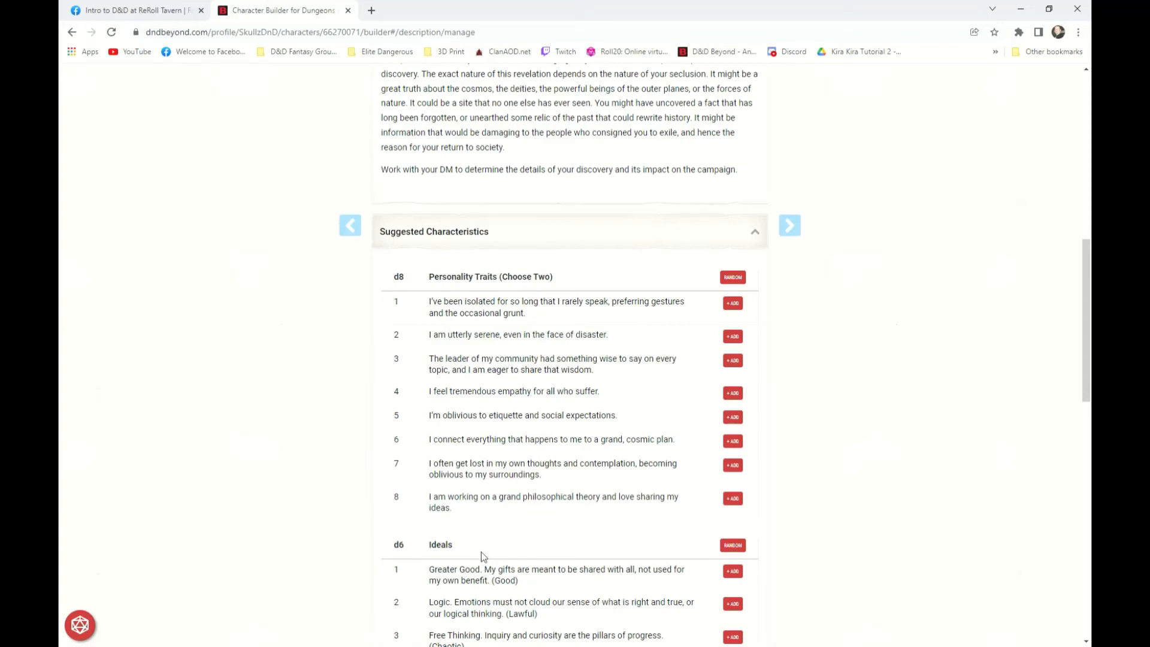
{"action": "scroll", "coordinate": [481, 552], "scroll_direction": "down", "scroll_amount": 4}
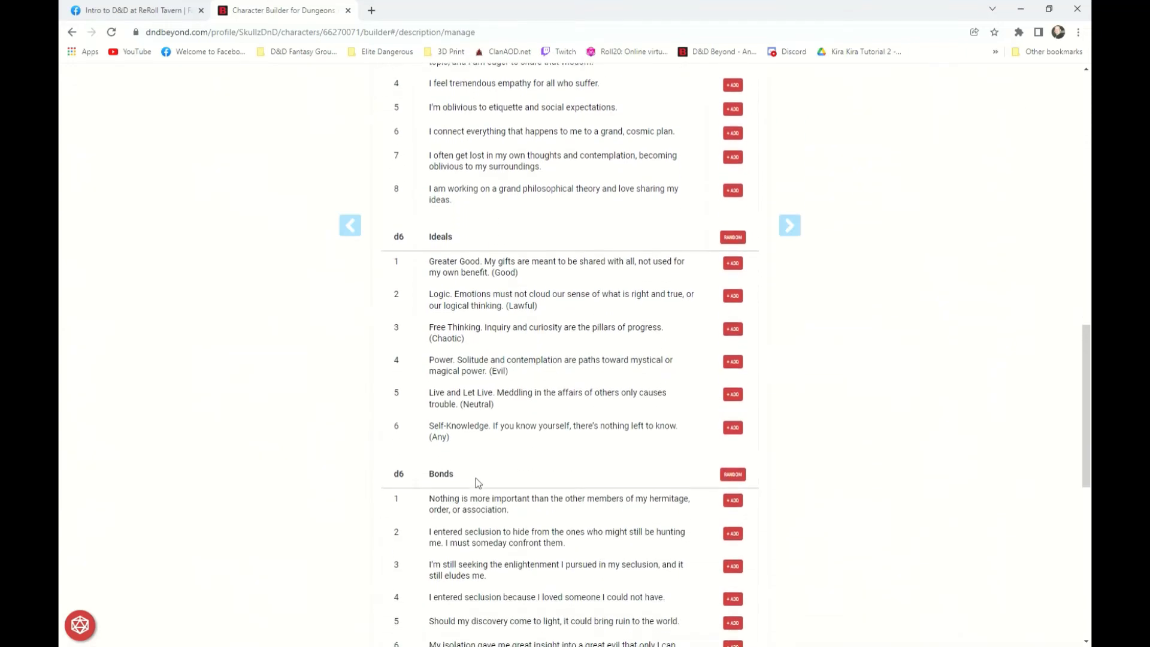
{"action": "scroll", "coordinate": [478, 483], "scroll_direction": "down", "scroll_amount": 3}
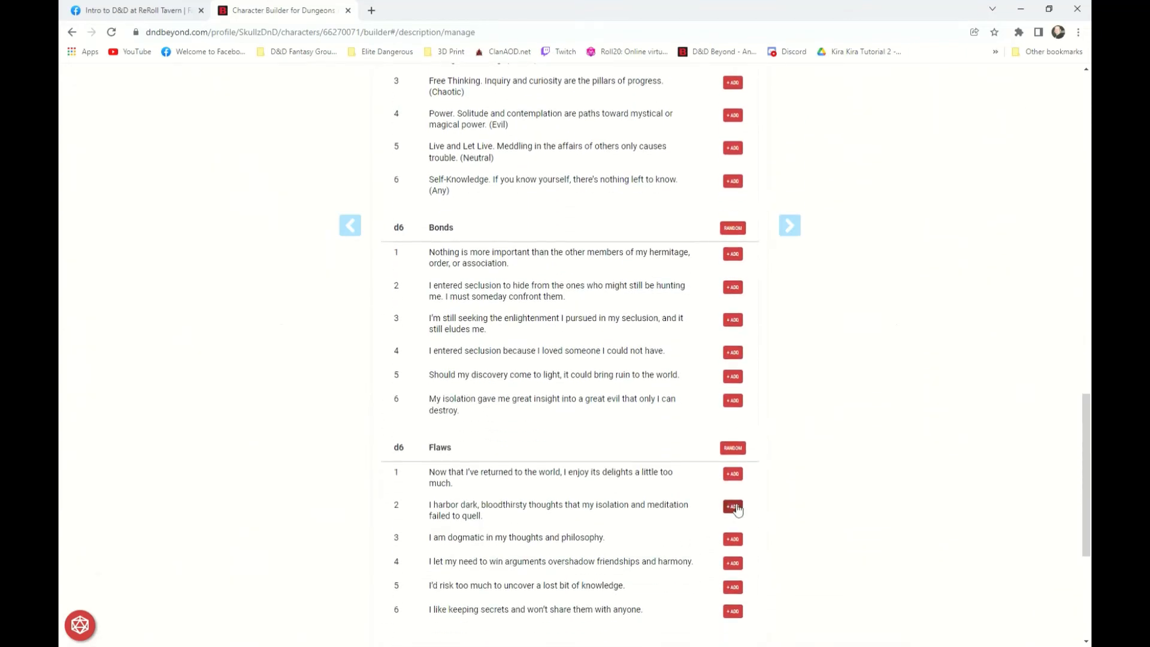
{"action": "scroll", "coordinate": [737, 509], "scroll_direction": "up", "scroll_amount": 5}
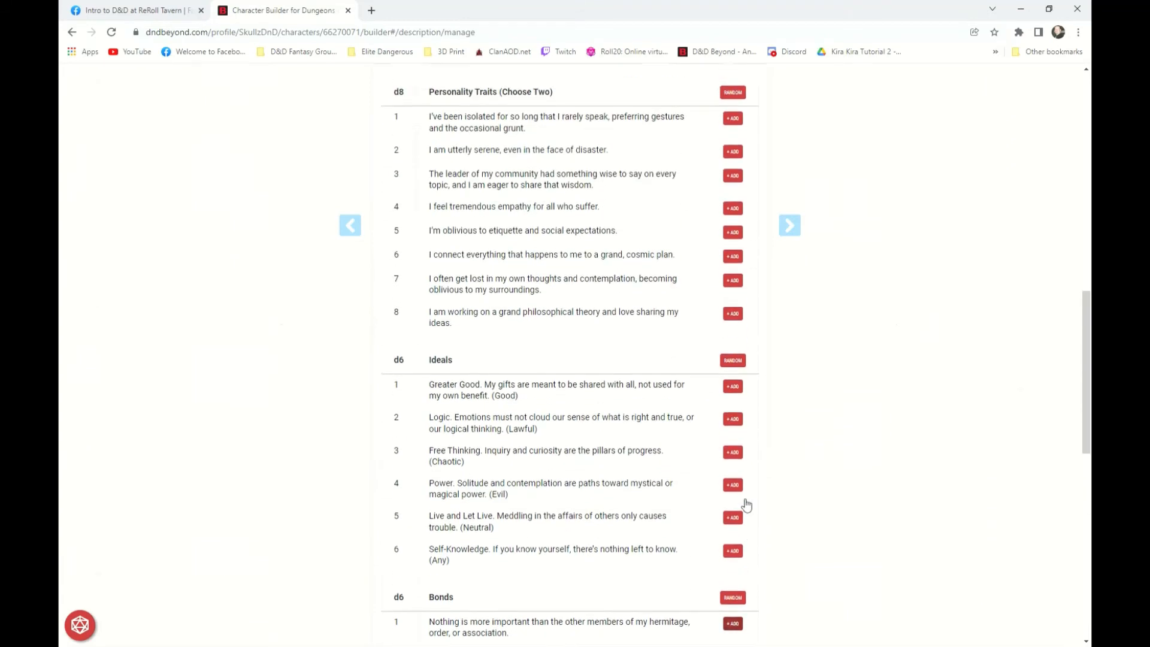
Step: Add the suggested personality traits "I am utterly serene, even in the face of disaster" and "I connect everything that happens to me to a grand, cosmic plan"
{"action": "scroll", "coordinate": [747, 505], "scroll_direction": "up", "scroll_amount": 1}
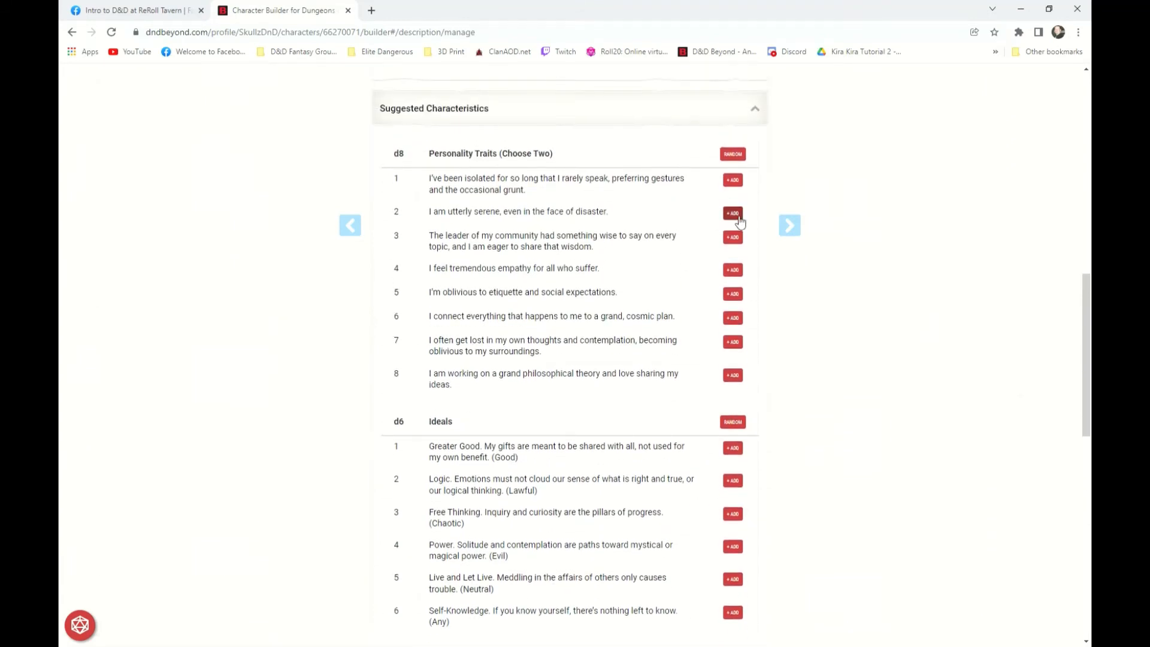
{"action": "left_click", "coordinate": [741, 220]}
{"action": "left_click", "coordinate": [734, 318]}
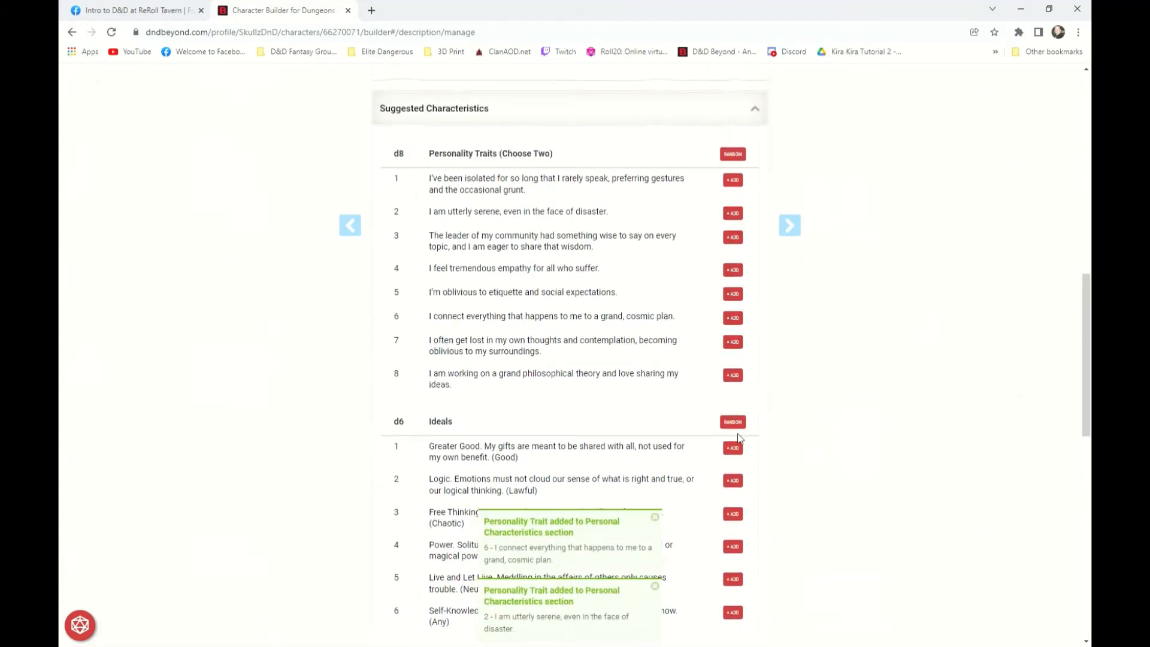
Step: Add the Logic ideal, bond 2 about hiding in seclusion from hunters, and flaw 4 about needing to win arguments
{"action": "left_click", "coordinate": [733, 481]}
{"action": "scroll", "coordinate": [752, 486], "scroll_direction": "down", "scroll_amount": 2}
{"action": "scroll", "coordinate": [753, 485], "scroll_direction": "down", "scroll_amount": 3}
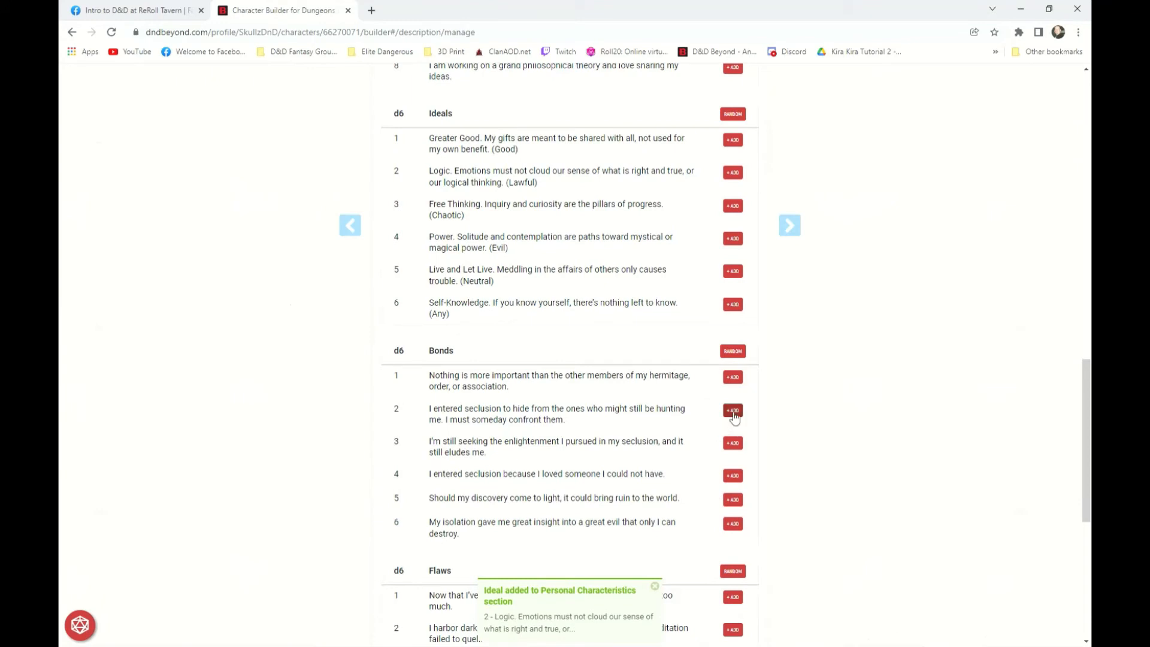
{"action": "left_click", "coordinate": [735, 411]}
{"action": "scroll", "coordinate": [704, 434], "scroll_direction": "down", "scroll_amount": 4}
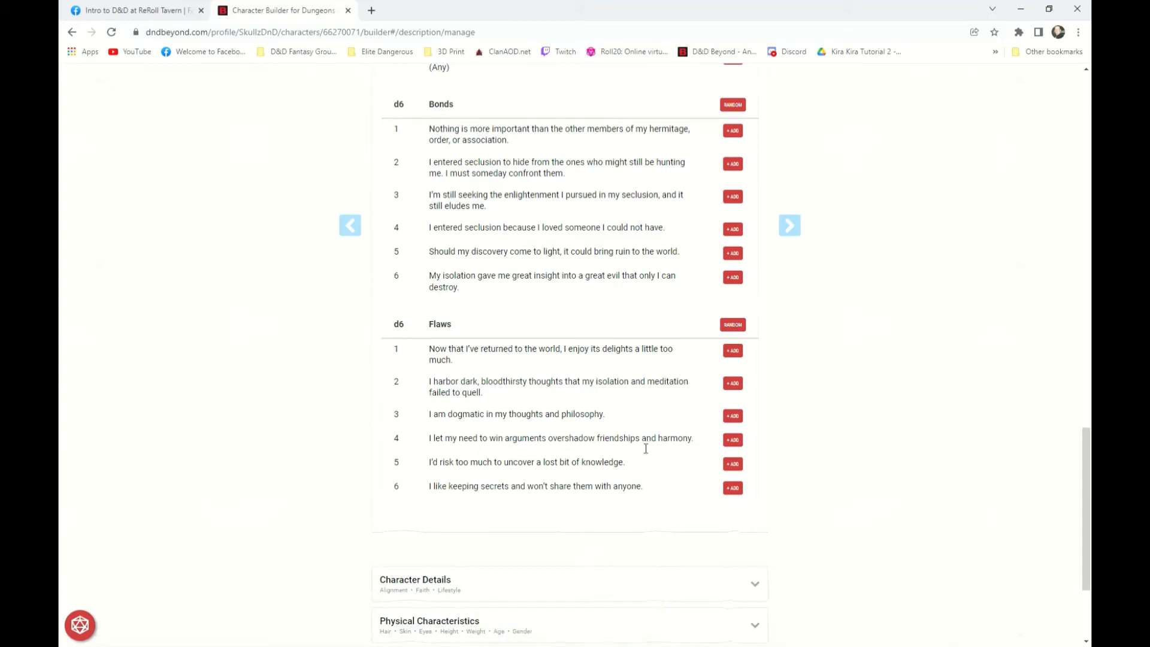
{"action": "left_click", "coordinate": [733, 440]}
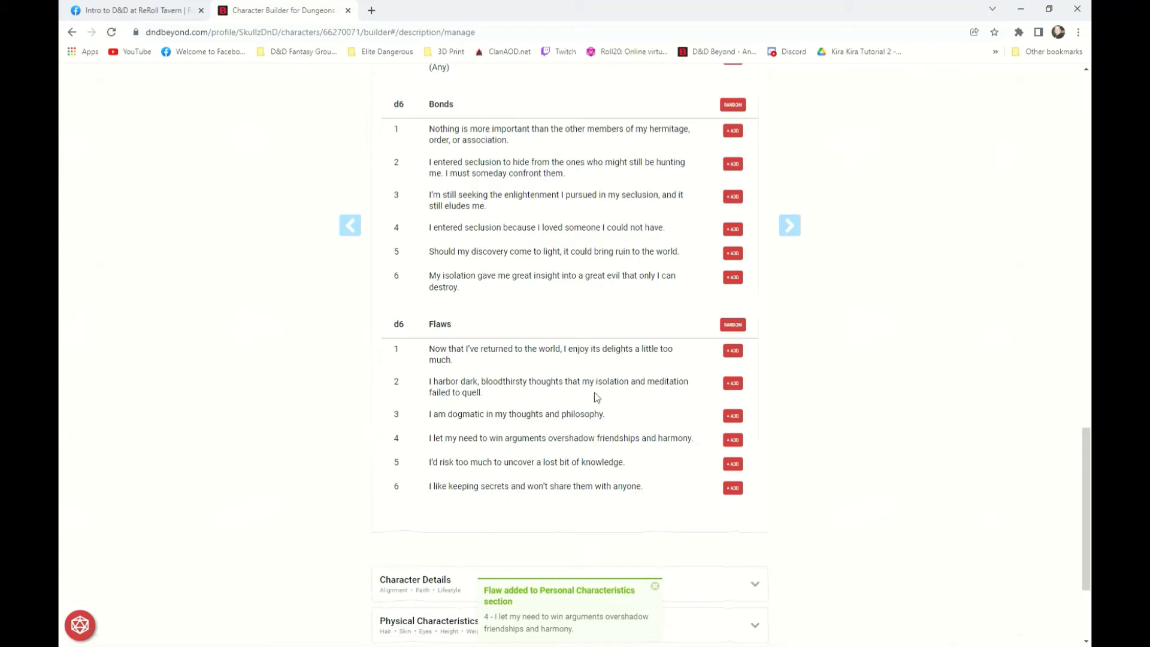
Step: Collapse the suggested characteristics and set the alignment to Chaotic Good in the character details
{"action": "scroll", "coordinate": [639, 494], "scroll_direction": "up", "scroll_amount": 12}
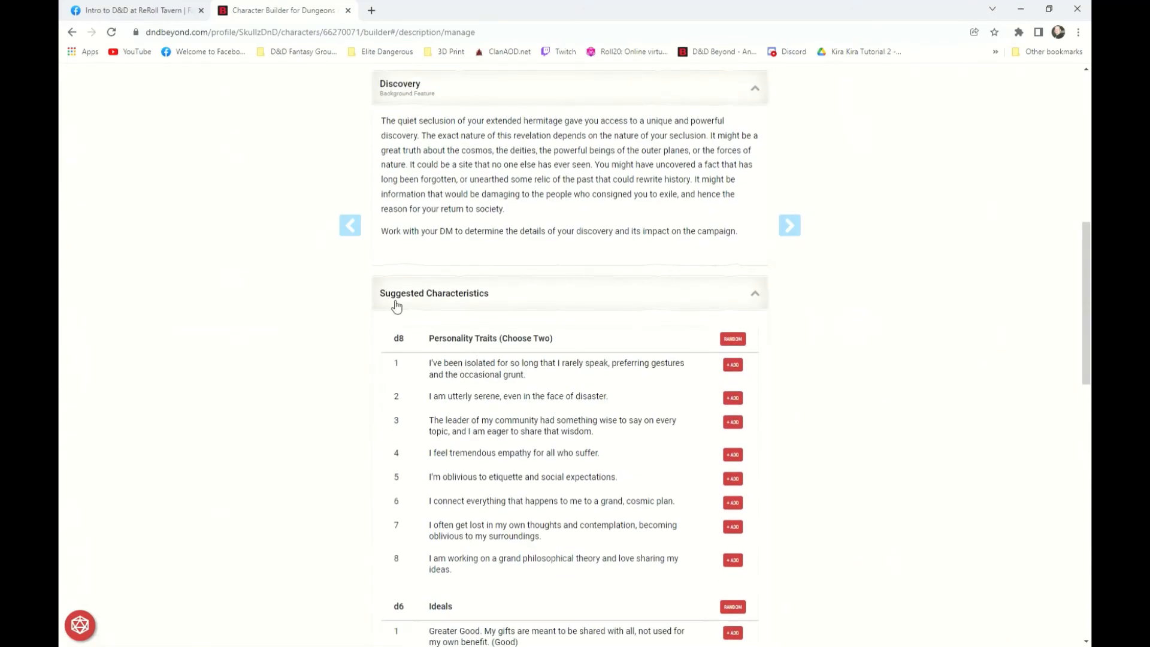
{"action": "left_click", "coordinate": [443, 294]}
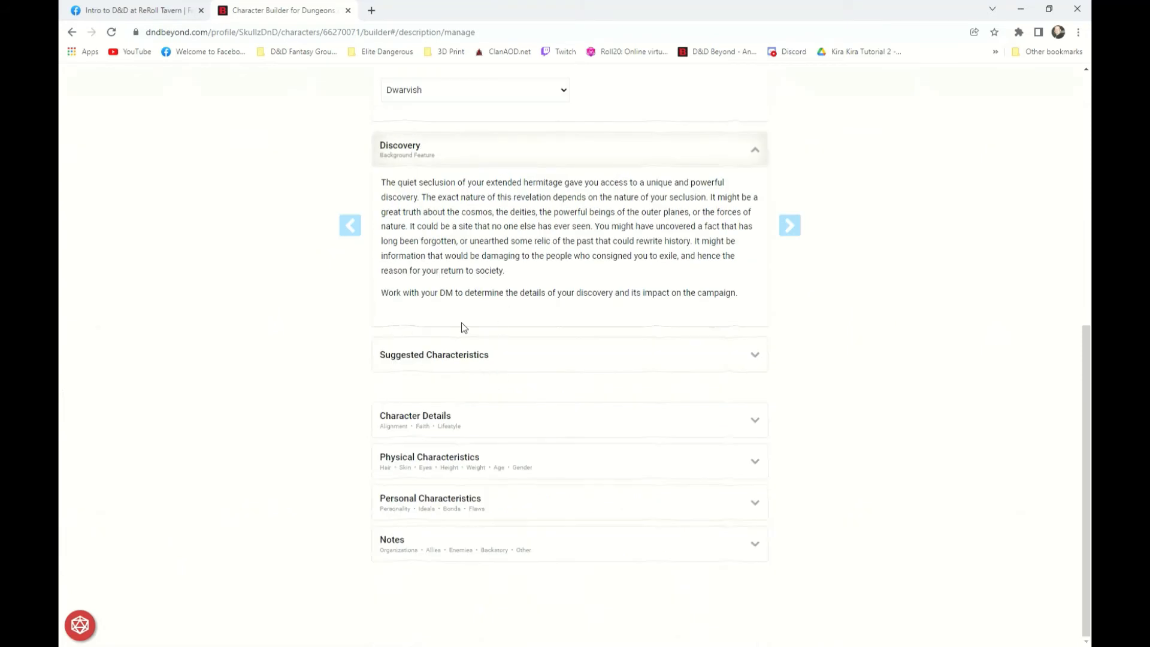
{"action": "left_click", "coordinate": [442, 422]}
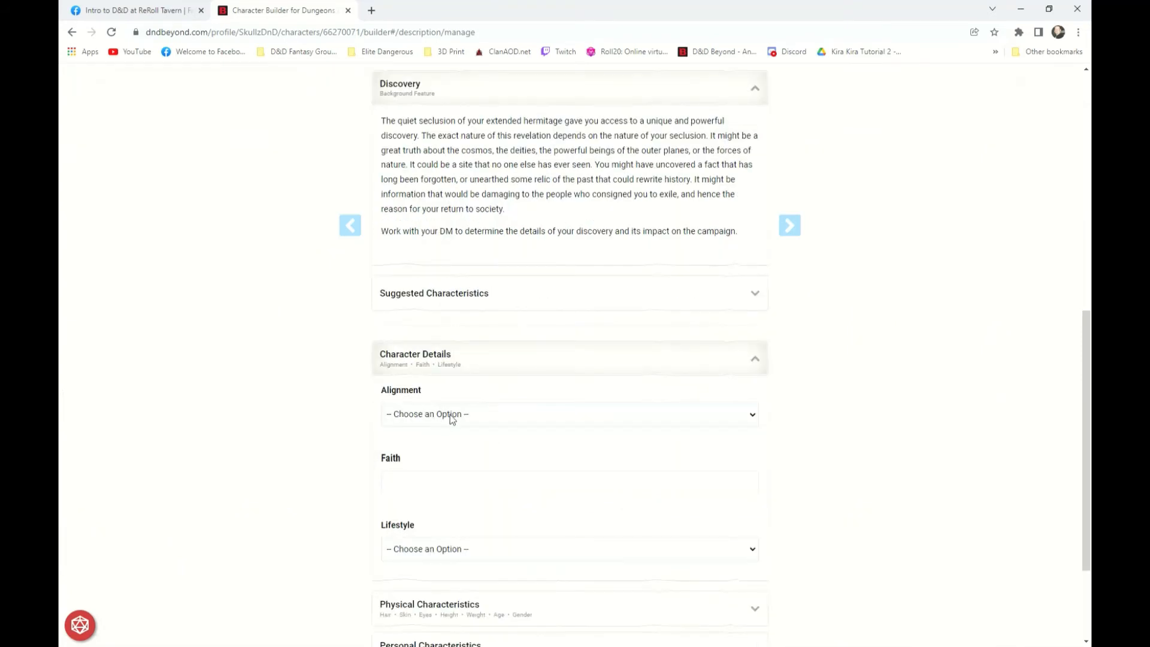
{"action": "left_click", "coordinate": [426, 460]}
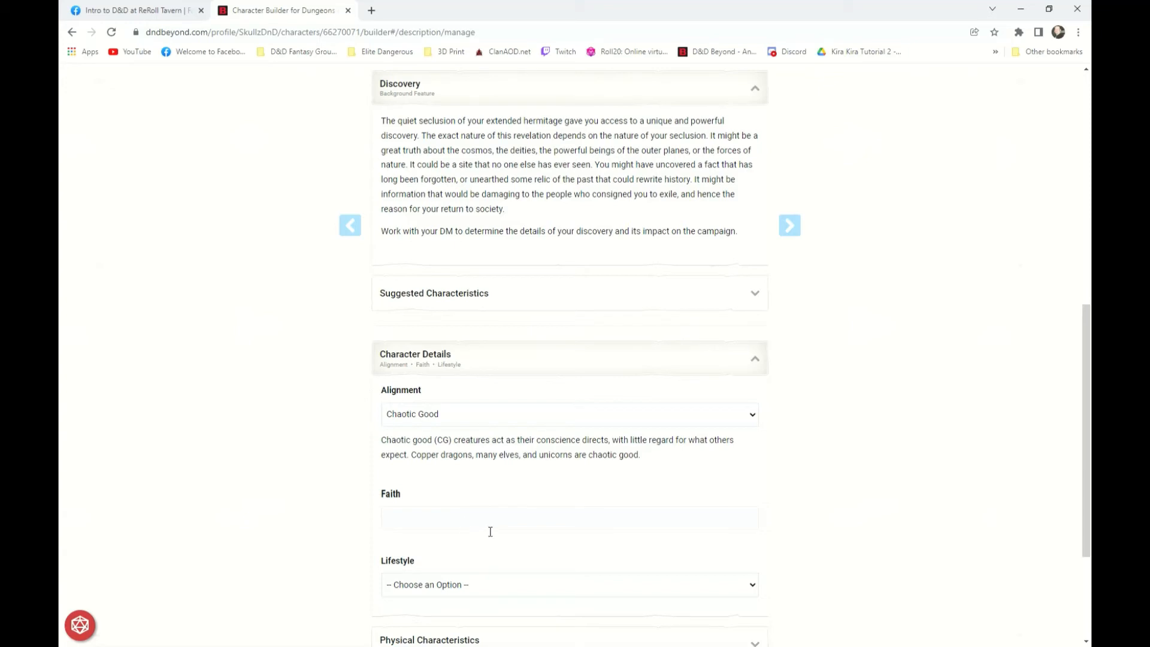
Step: Expand the physical characteristics and look through their fields, from hair and skin to age and gender
{"action": "scroll", "coordinate": [527, 511], "scroll_direction": "down", "scroll_amount": 2}
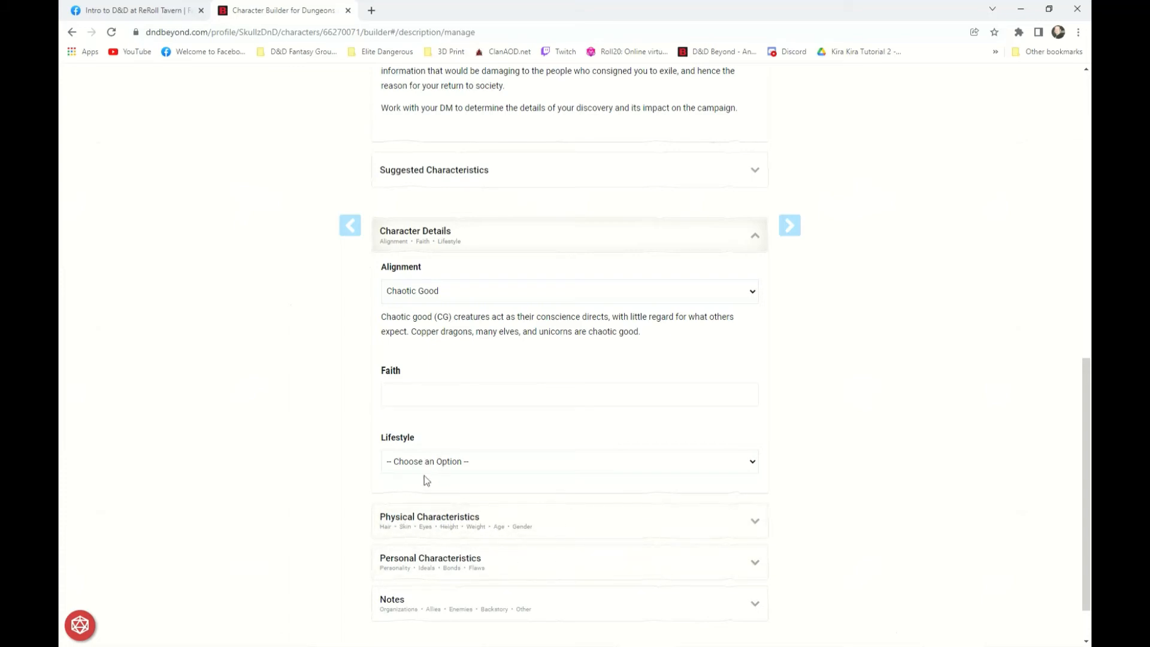
{"action": "left_click", "coordinate": [477, 520]}
{"action": "scroll", "coordinate": [497, 516], "scroll_direction": "down", "scroll_amount": 1}
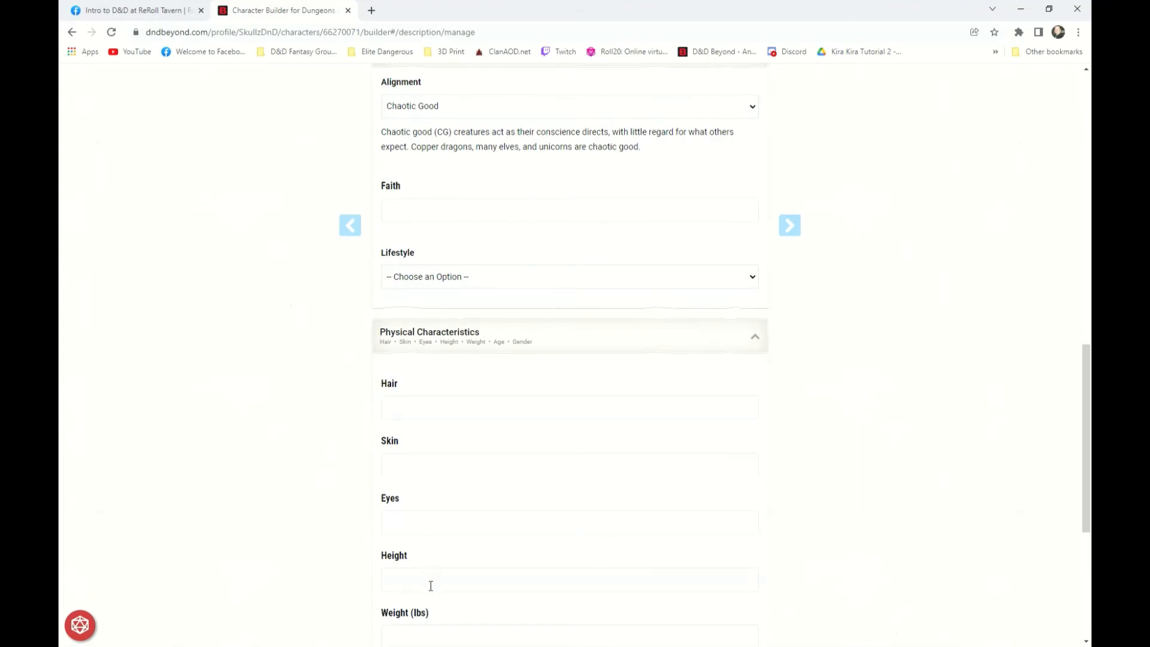
{"action": "scroll", "coordinate": [455, 600], "scroll_direction": "down", "scroll_amount": 2}
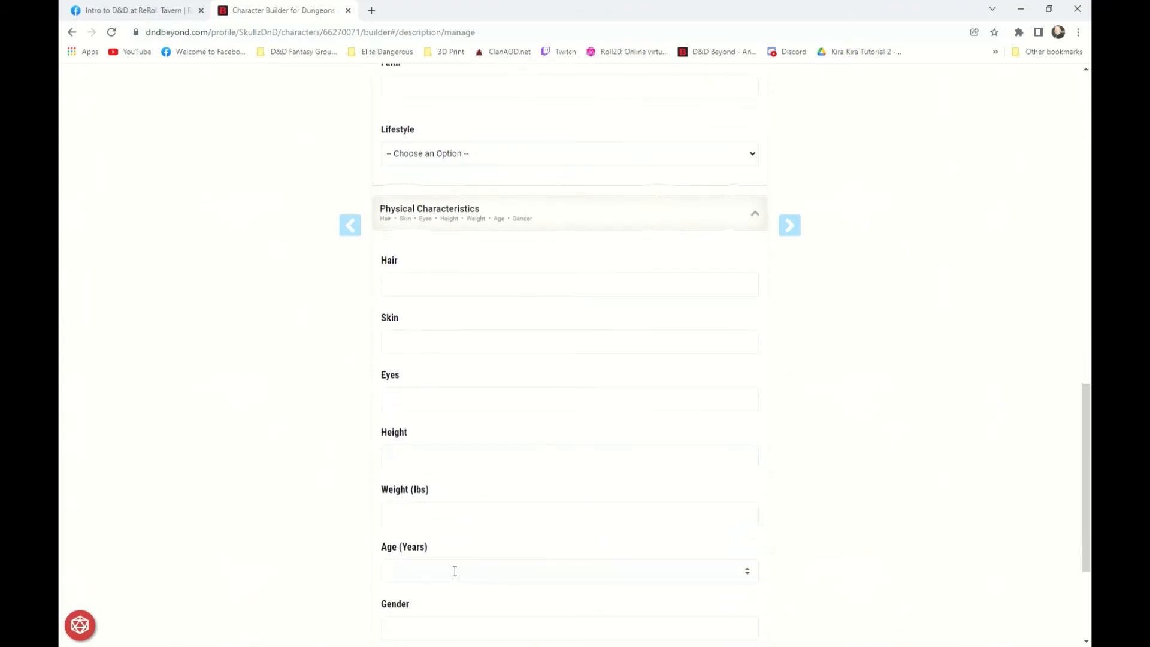
Step: Leave the physical characteristics blank, go on to the equipment stage, and choose starting equipment instead of gold
{"action": "scroll", "coordinate": [410, 572], "scroll_direction": "down", "scroll_amount": 2}
{"action": "scroll", "coordinate": [345, 518], "scroll_direction": "up", "scroll_amount": 3}
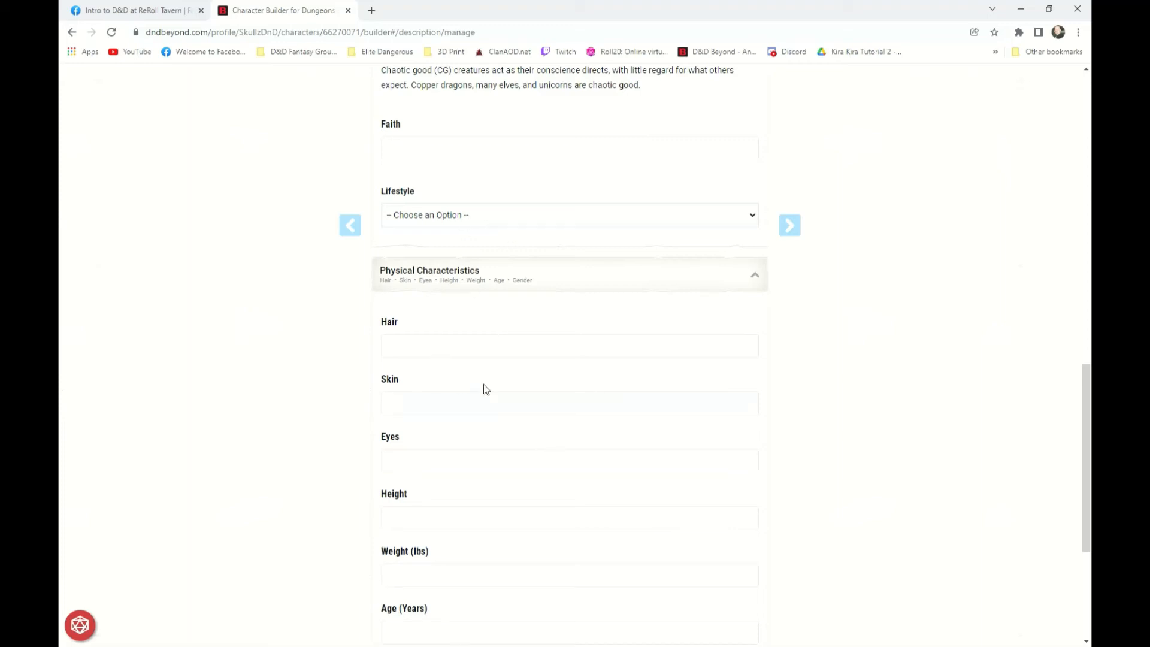
{"action": "scroll", "coordinate": [564, 403], "scroll_direction": "down", "scroll_amount": 1}
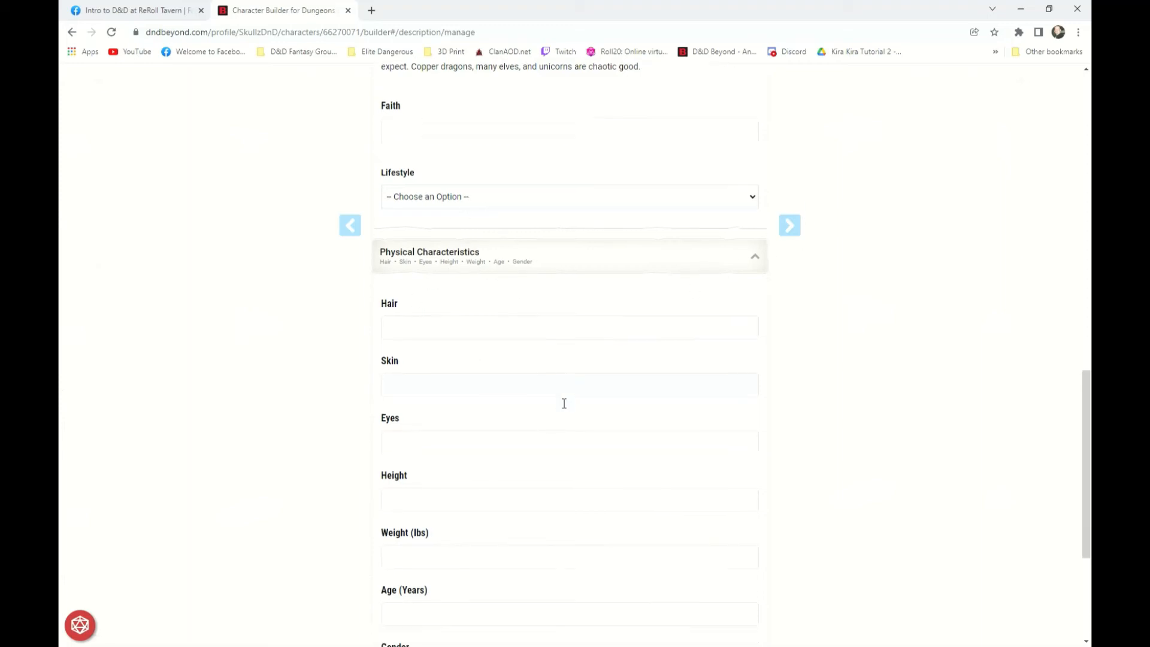
{"action": "scroll", "coordinate": [564, 403], "scroll_direction": "down", "scroll_amount": 4}
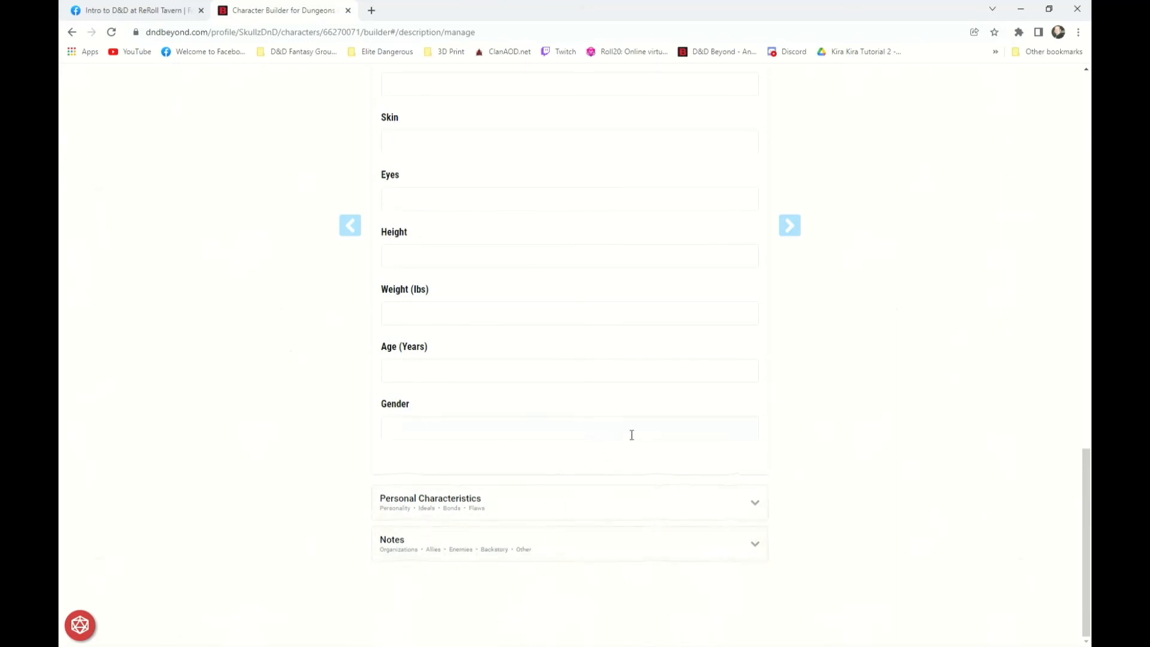
{"action": "scroll", "coordinate": [631, 435], "scroll_direction": "up", "scroll_amount": 20}
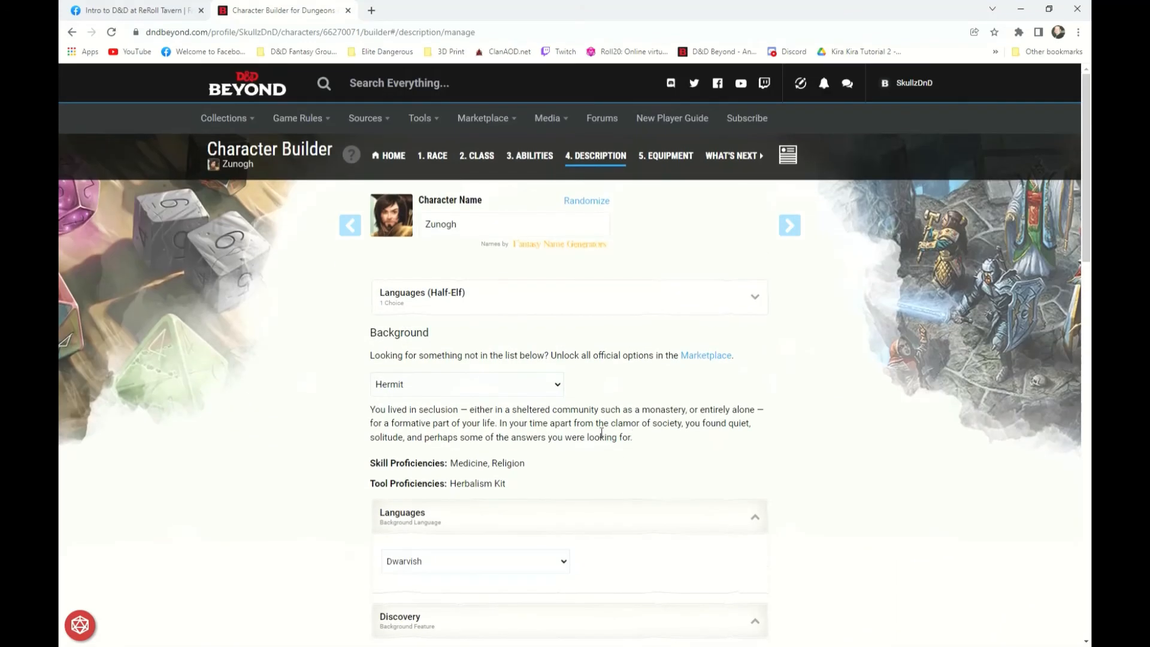
{"action": "left_click", "coordinate": [800, 226]}
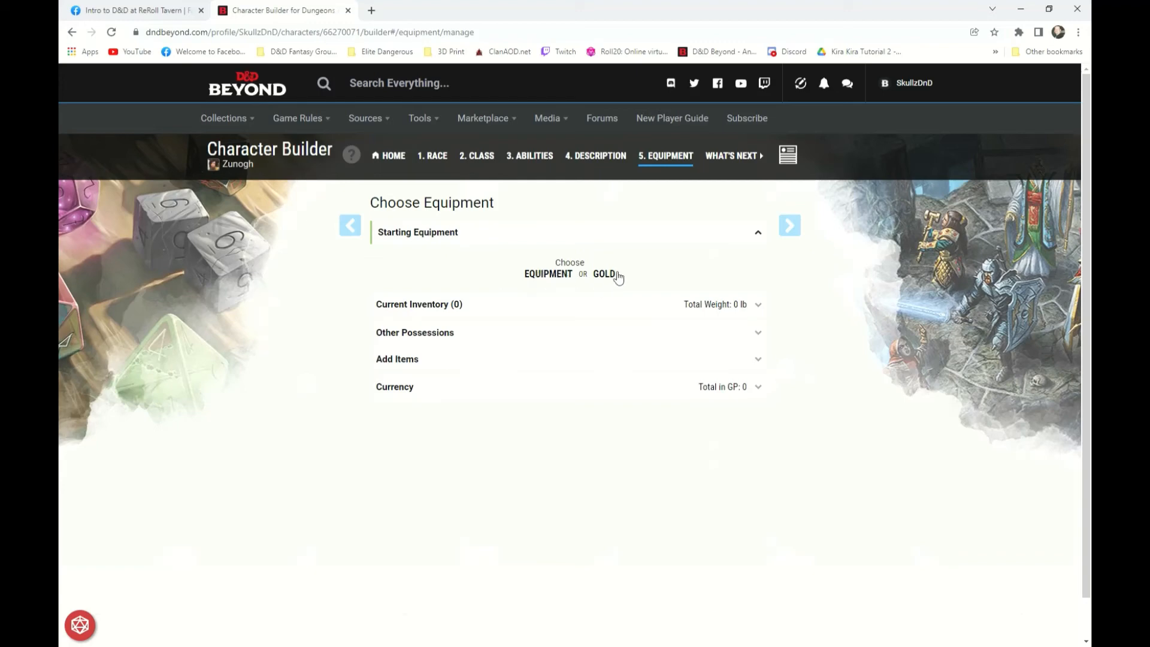
{"action": "left_click", "coordinate": [559, 276]}
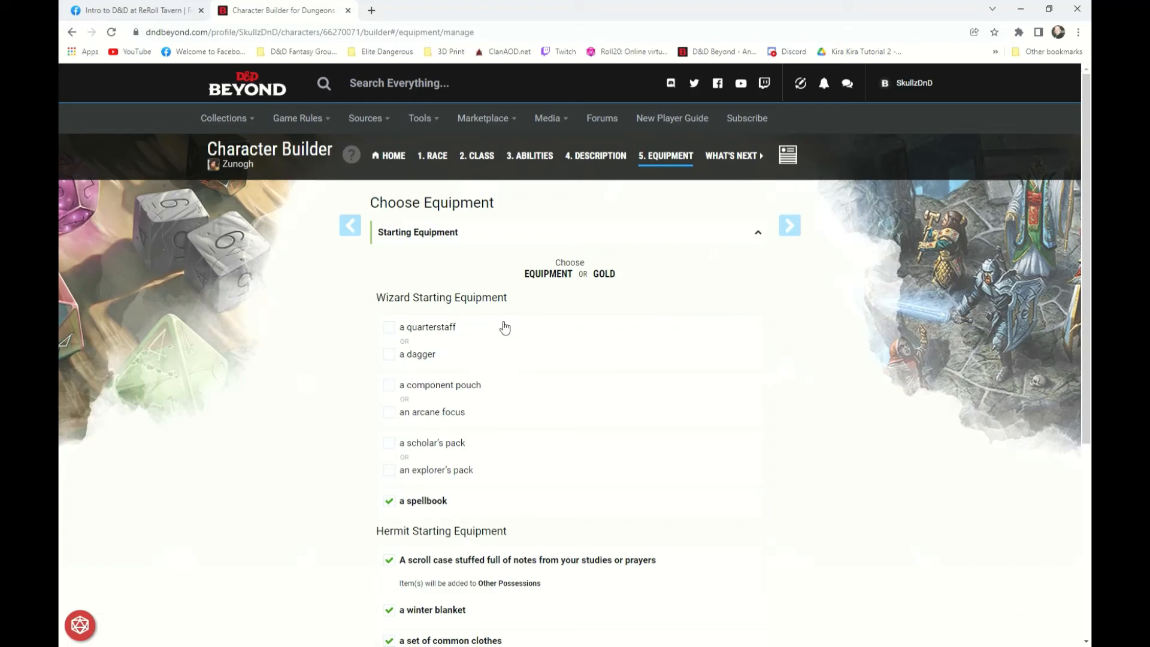
Step: Choose a quarterstaff, an arcane focus of type Crystal, and a scholar's pack as the wizard starting equipment
{"action": "left_click", "coordinate": [391, 329]}
{"action": "left_click", "coordinate": [393, 416]}
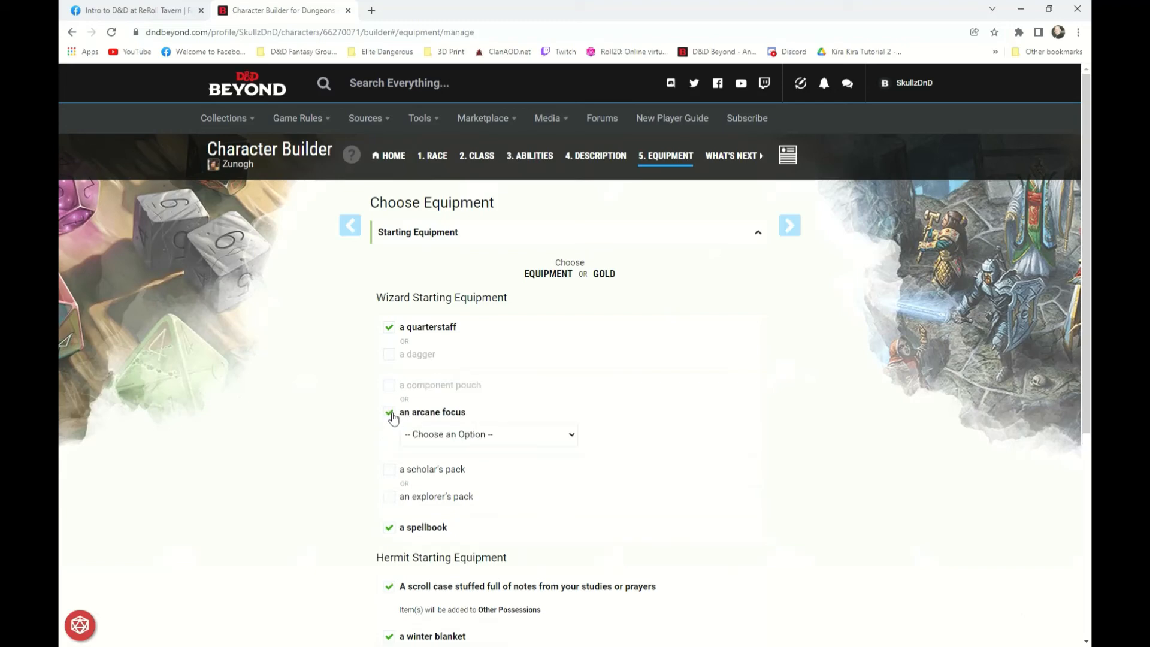
{"action": "left_click", "coordinate": [434, 471]}
{"action": "left_click", "coordinate": [394, 477]}
{"action": "scroll", "coordinate": [439, 472], "scroll_direction": "down", "scroll_amount": 1}
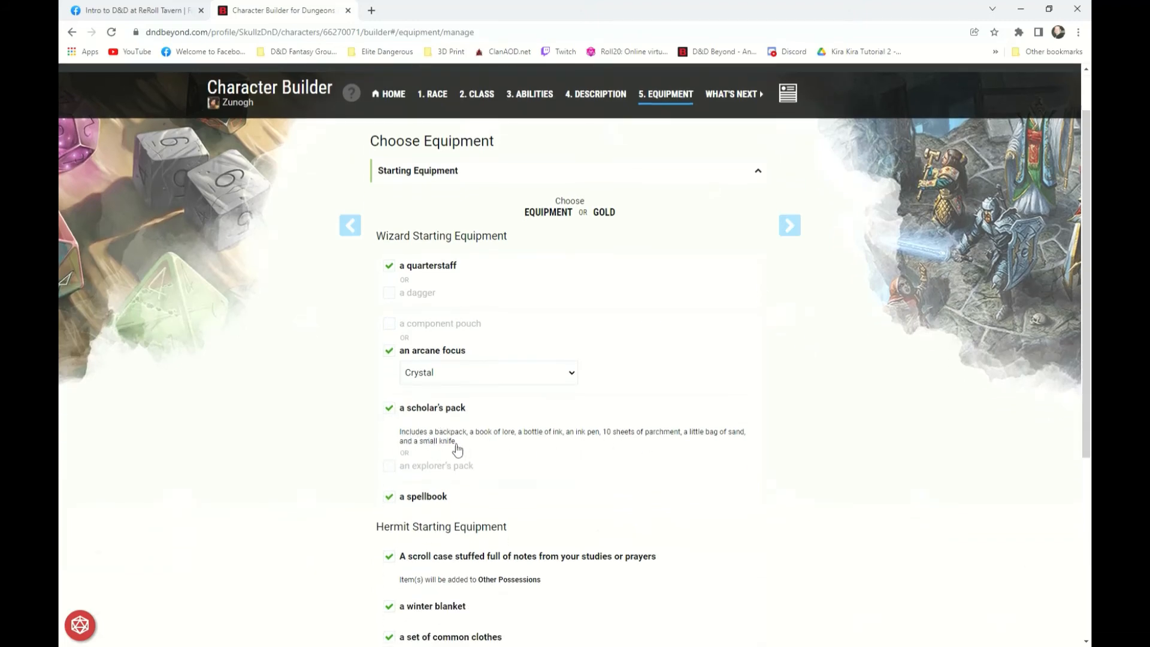
Step: Swap the scholar's pack for an explorer's pack and add the starting equipment to the inventory
{"action": "left_click", "coordinate": [393, 408]}
{"action": "left_click", "coordinate": [390, 435]}
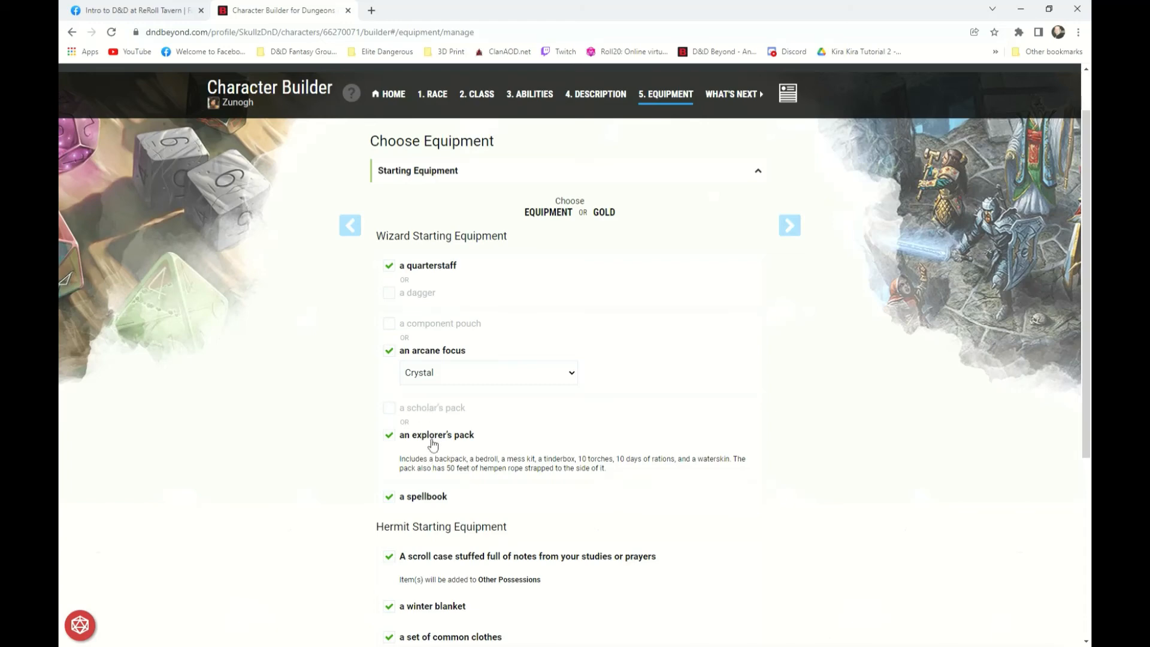
{"action": "scroll", "coordinate": [571, 459], "scroll_direction": "down", "scroll_amount": 1}
{"action": "scroll", "coordinate": [571, 459], "scroll_direction": "down", "scroll_amount": 2}
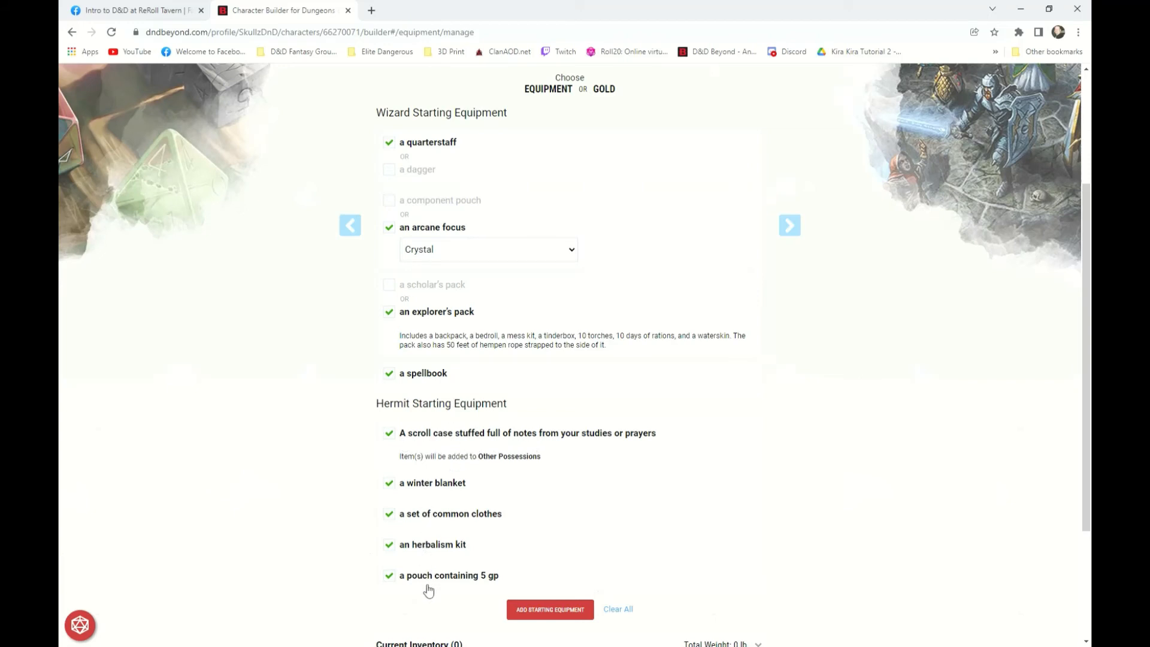
{"action": "scroll", "coordinate": [591, 501], "scroll_direction": "down", "scroll_amount": 2}
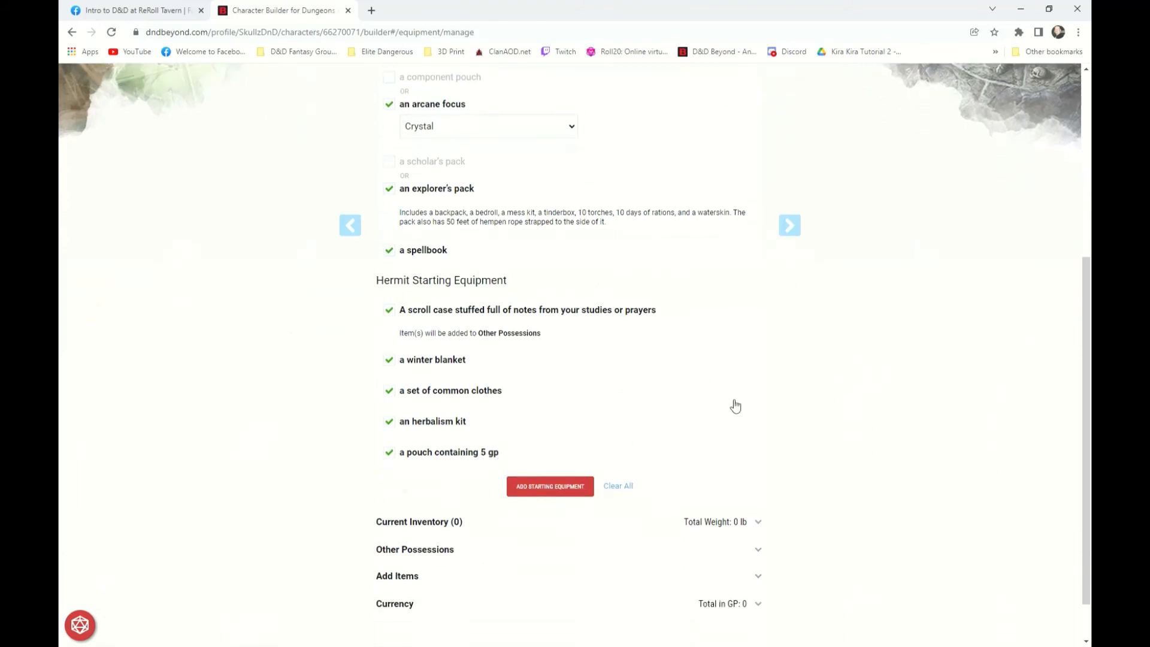
{"action": "scroll", "coordinate": [736, 406], "scroll_direction": "up", "scroll_amount": 1}
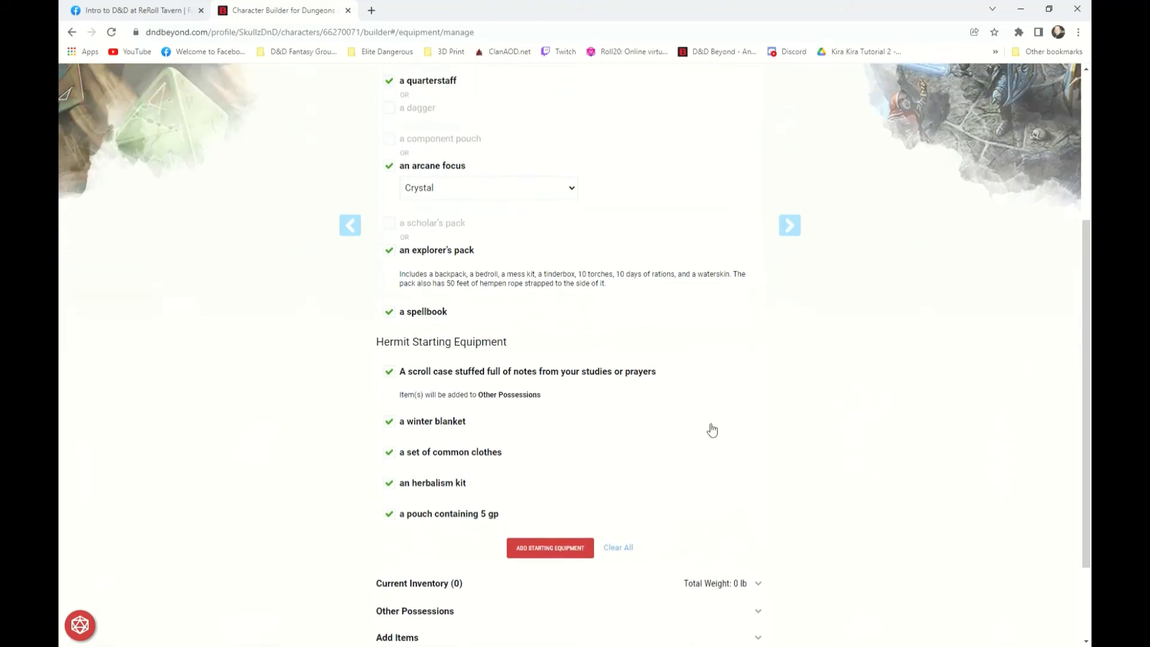
{"action": "left_click", "coordinate": [538, 552]}
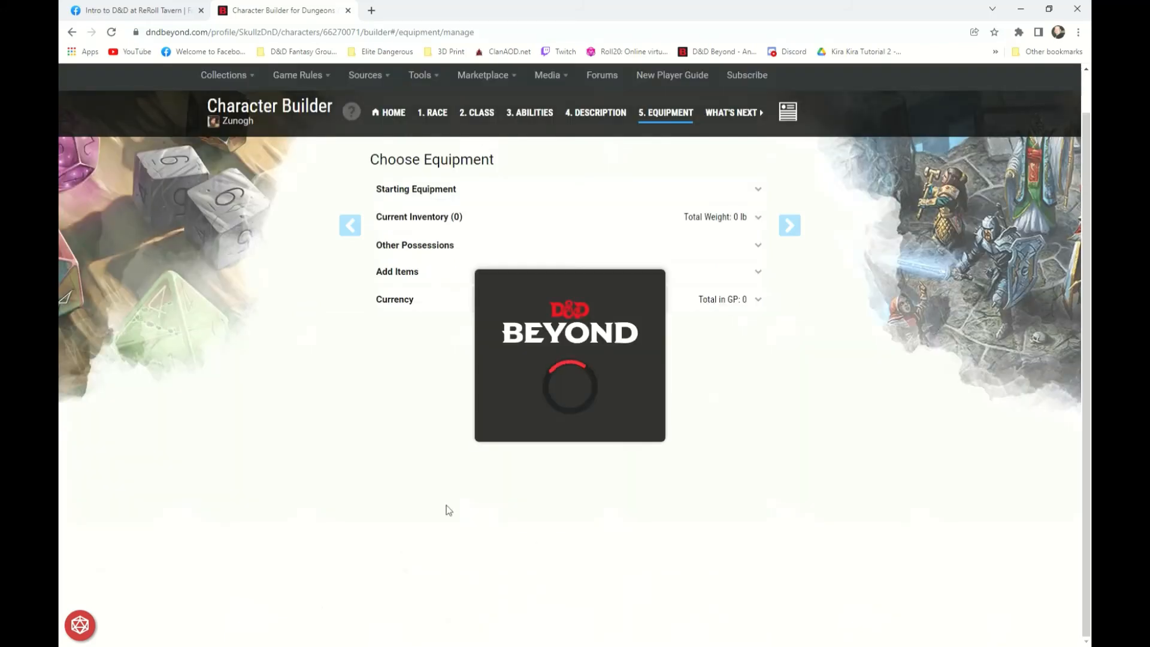
Step: Equip the backpack and the quarterstaff in the current inventory, and look over the remaining items
{"action": "scroll", "coordinate": [487, 495], "scroll_direction": "up", "scroll_amount": 4}
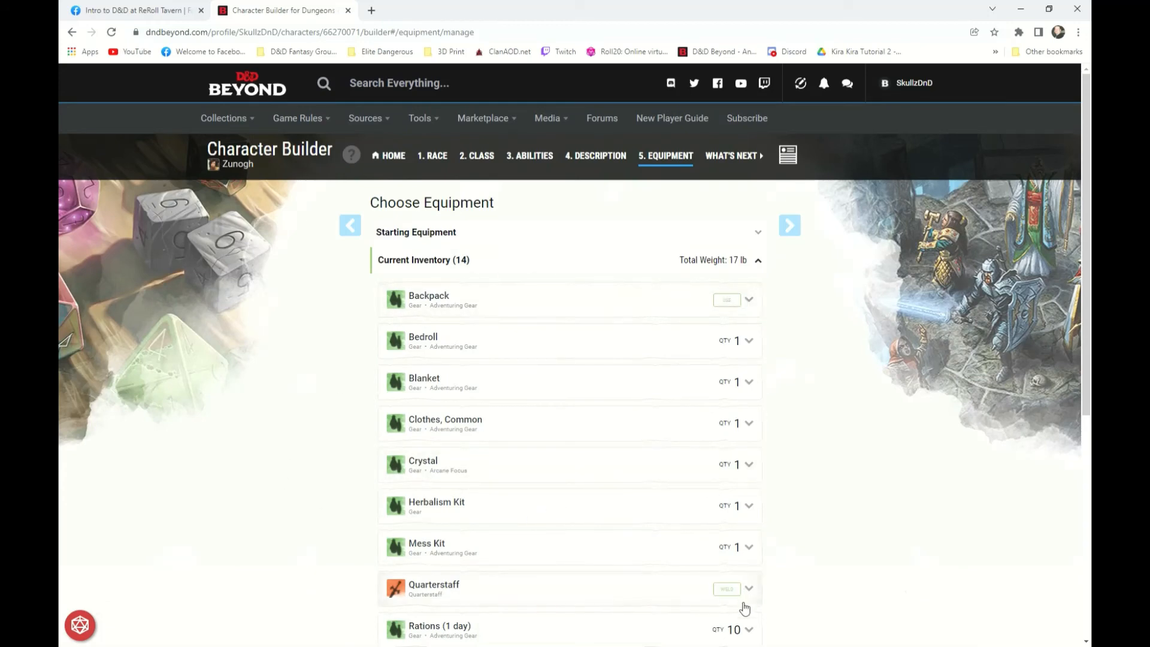
{"action": "left_click", "coordinate": [727, 301]}
{"action": "left_click", "coordinate": [727, 591]}
{"action": "scroll", "coordinate": [671, 528], "scroll_direction": "down", "scroll_amount": 5}
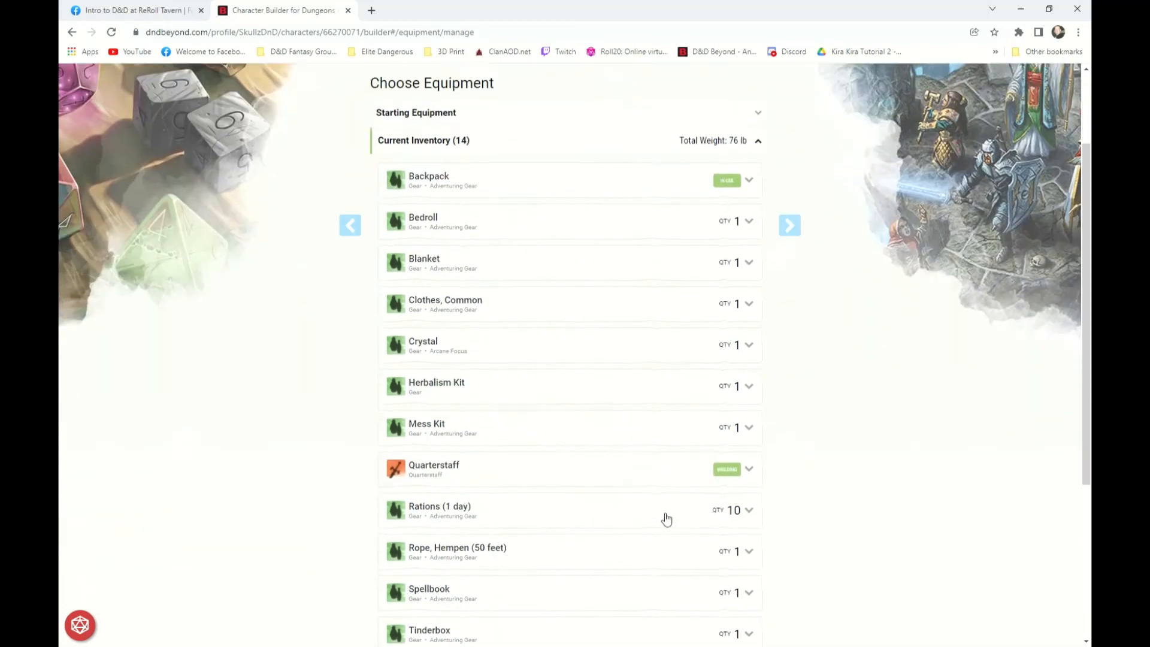
{"action": "scroll", "coordinate": [666, 521], "scroll_direction": "up", "scroll_amount": 5}
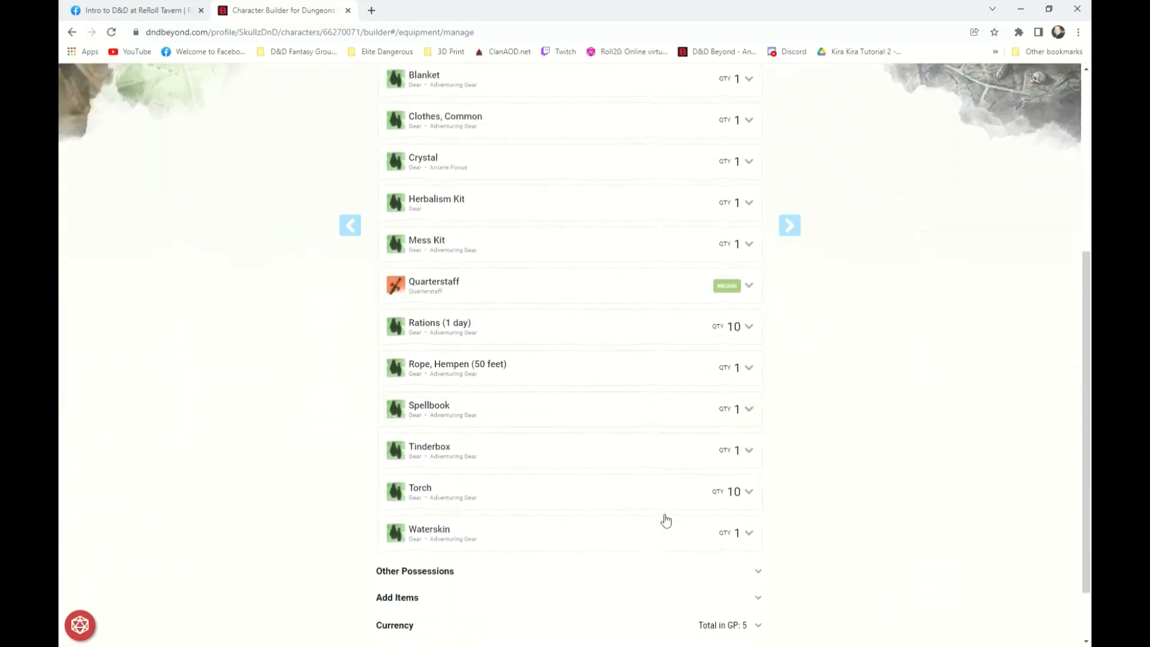
{"action": "scroll", "coordinate": [666, 521], "scroll_direction": "up", "scroll_amount": 1}
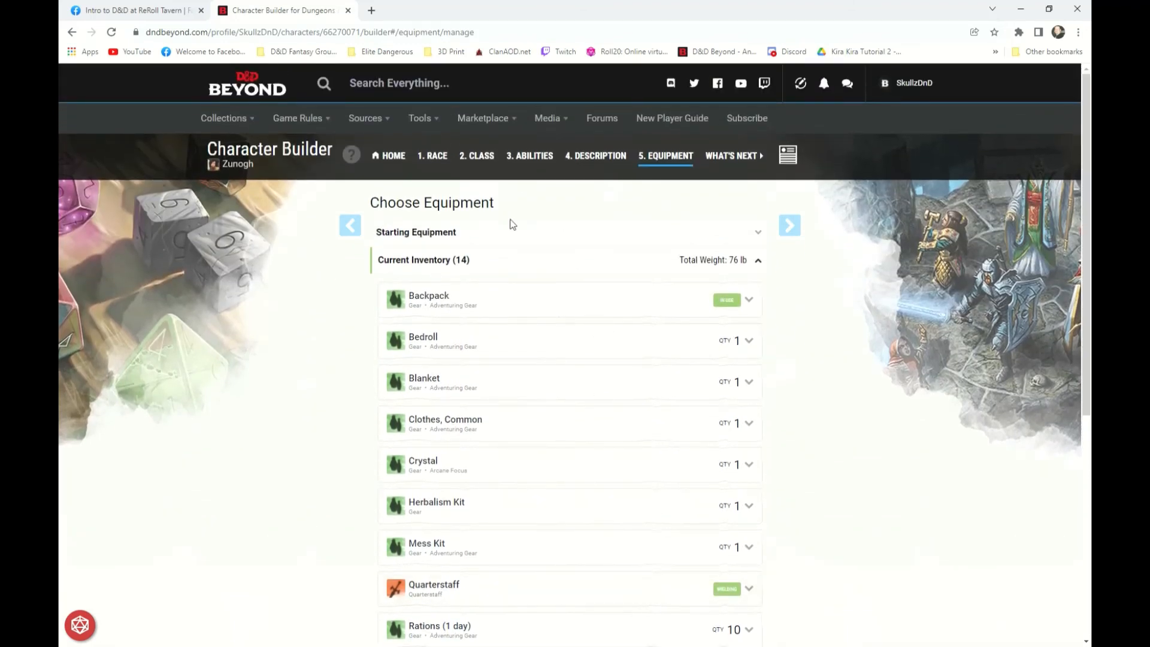
Step: Finish the builder, view the character sheet, and dismiss the Beyond 20 notice
{"action": "left_click", "coordinate": [799, 228]}
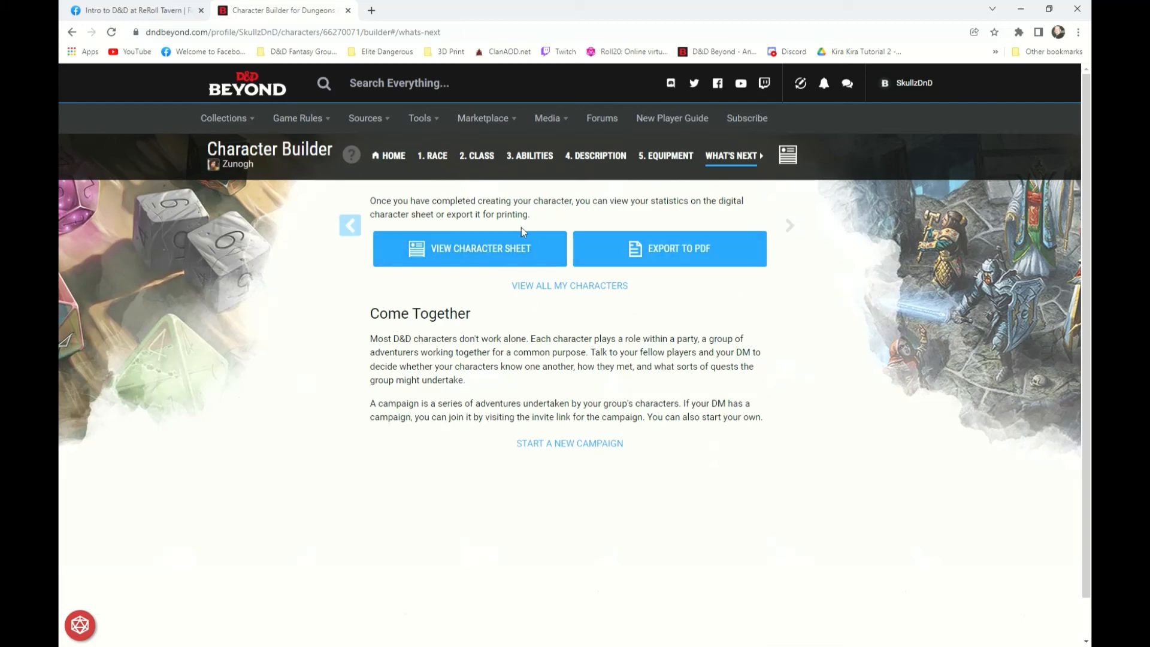
{"action": "left_click", "coordinate": [453, 250]}
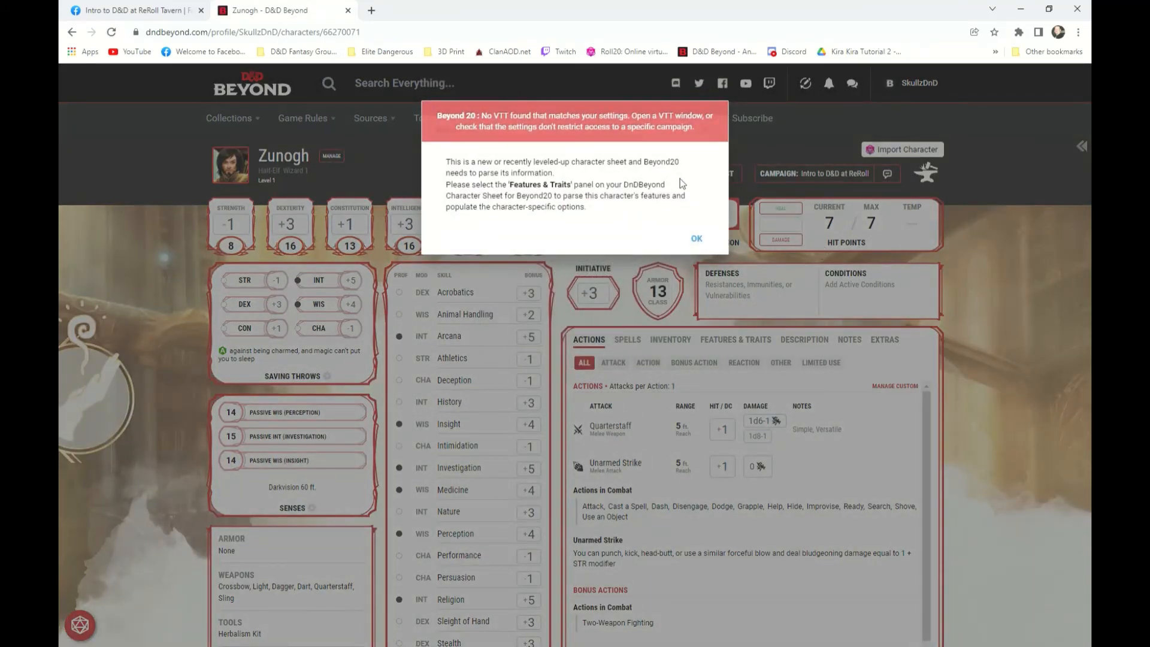
{"action": "left_click", "coordinate": [697, 238]}
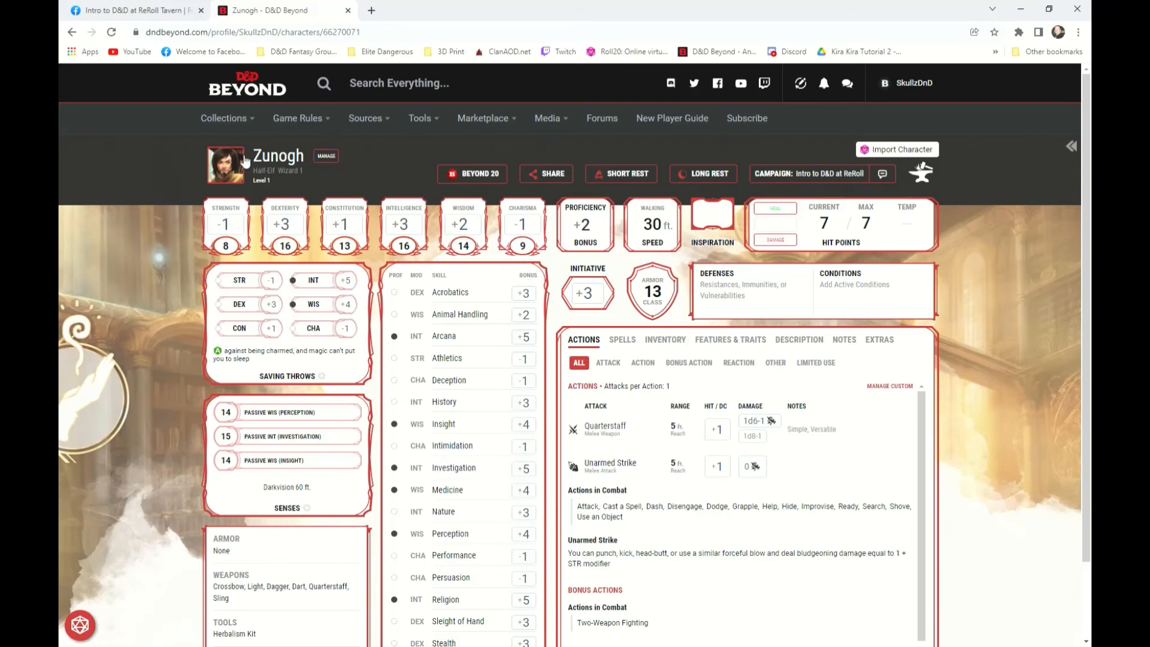
{"action": "mouse_move", "coordinate": [246, 229]}
Step: Unequip the quarterstaff in the inventory to compare the list of actions, and equip it again
{"action": "left_click", "coordinate": [667, 339]}
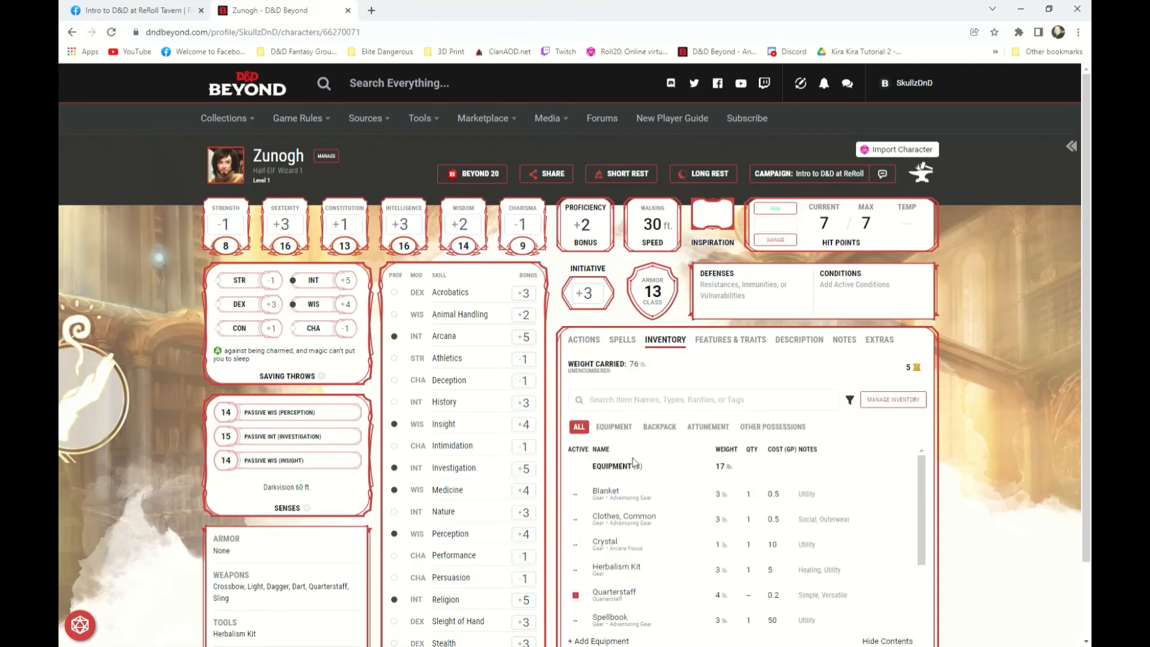
{"action": "left_click", "coordinate": [582, 599]}
{"action": "left_click", "coordinate": [599, 346]}
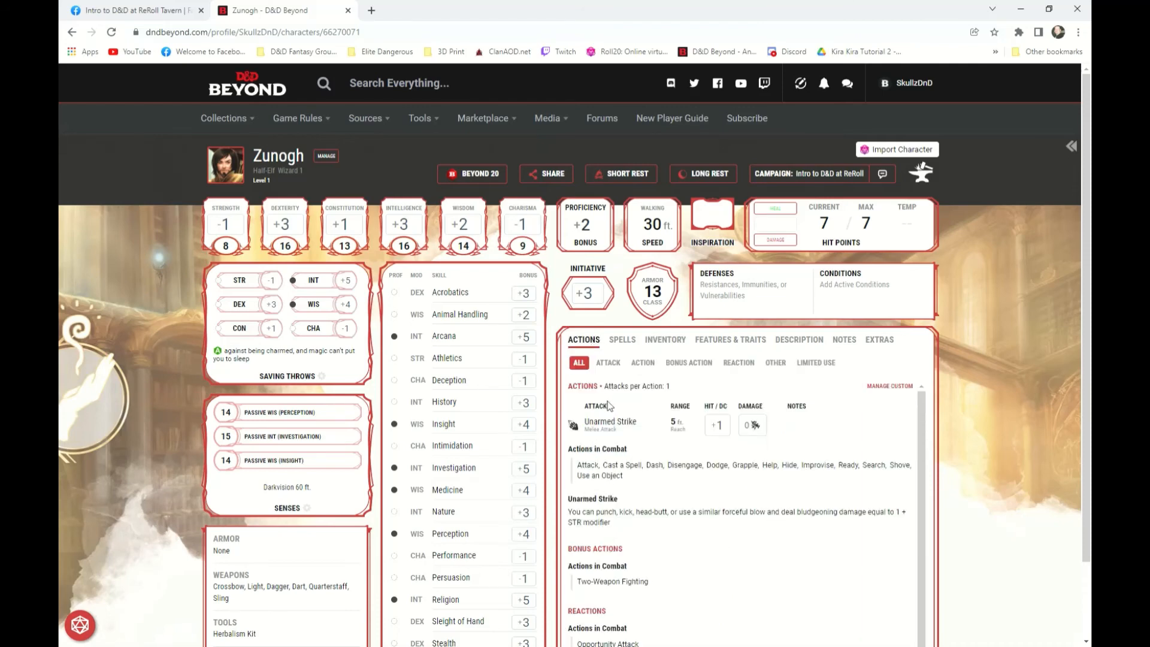
{"action": "left_click", "coordinate": [665, 340]}
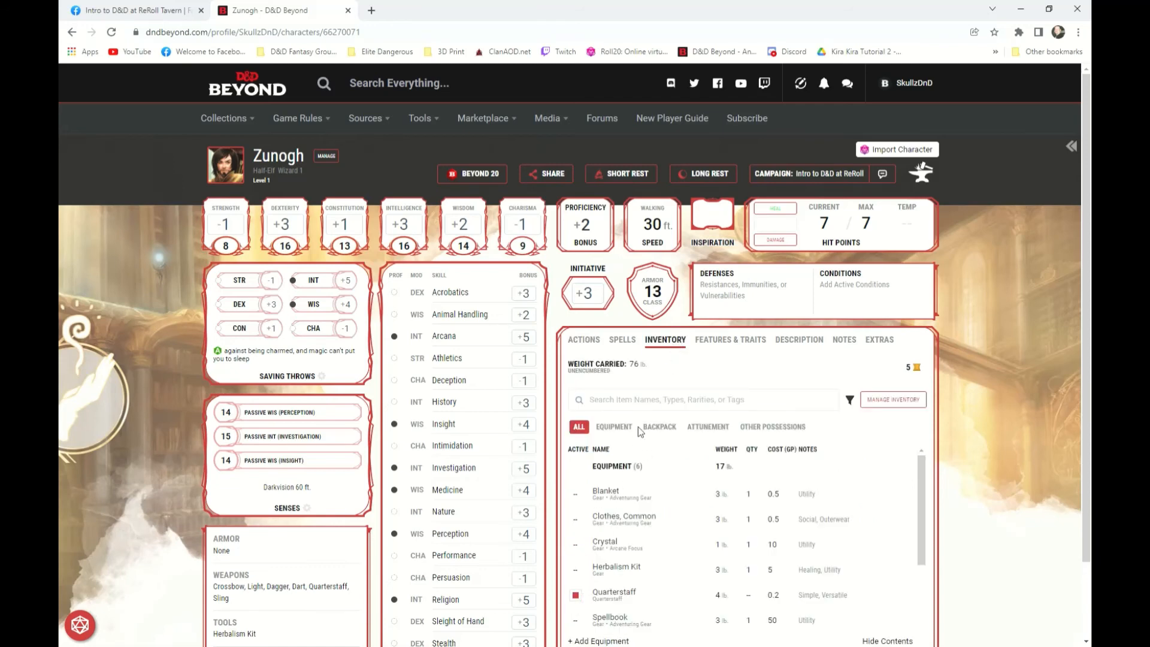
{"action": "left_click", "coordinate": [592, 342]}
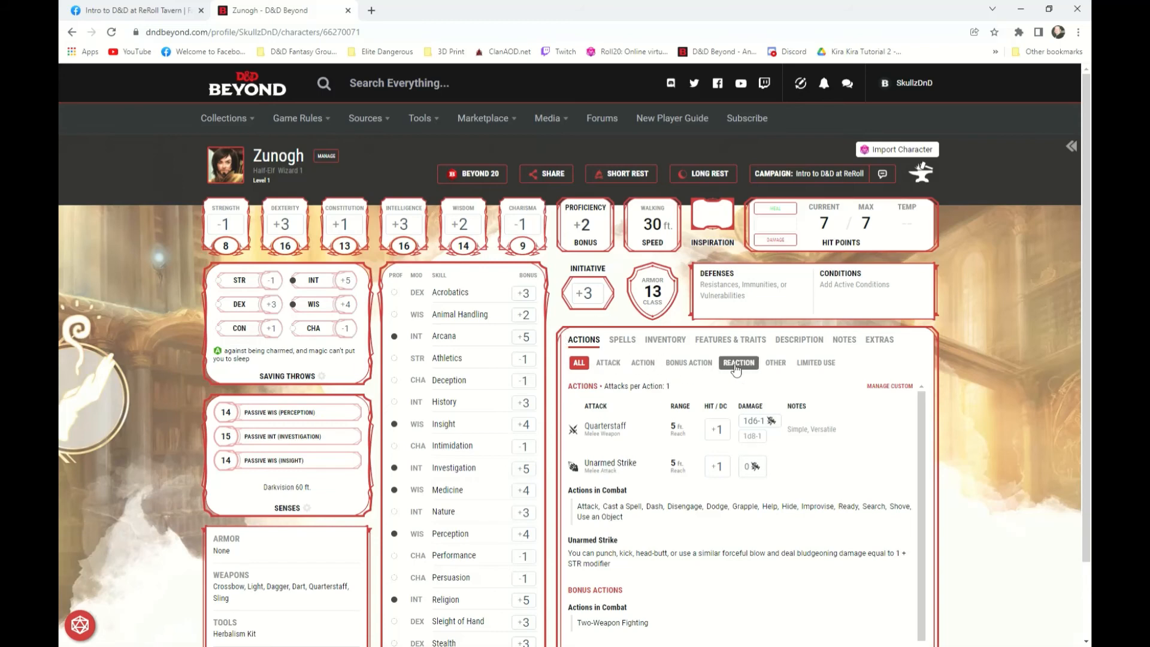
Step: Open the wizard's list of spells available to add, and read the description of the Chill Touch cantrip
{"action": "left_click", "coordinate": [631, 346]}
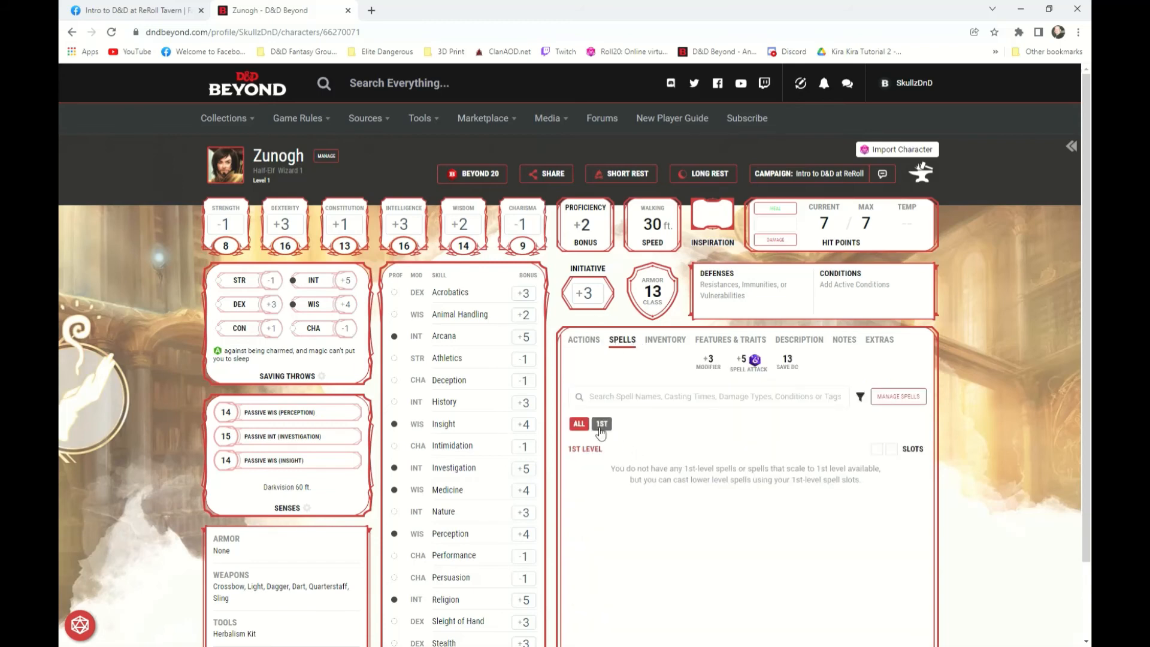
{"action": "left_click", "coordinate": [901, 401]}
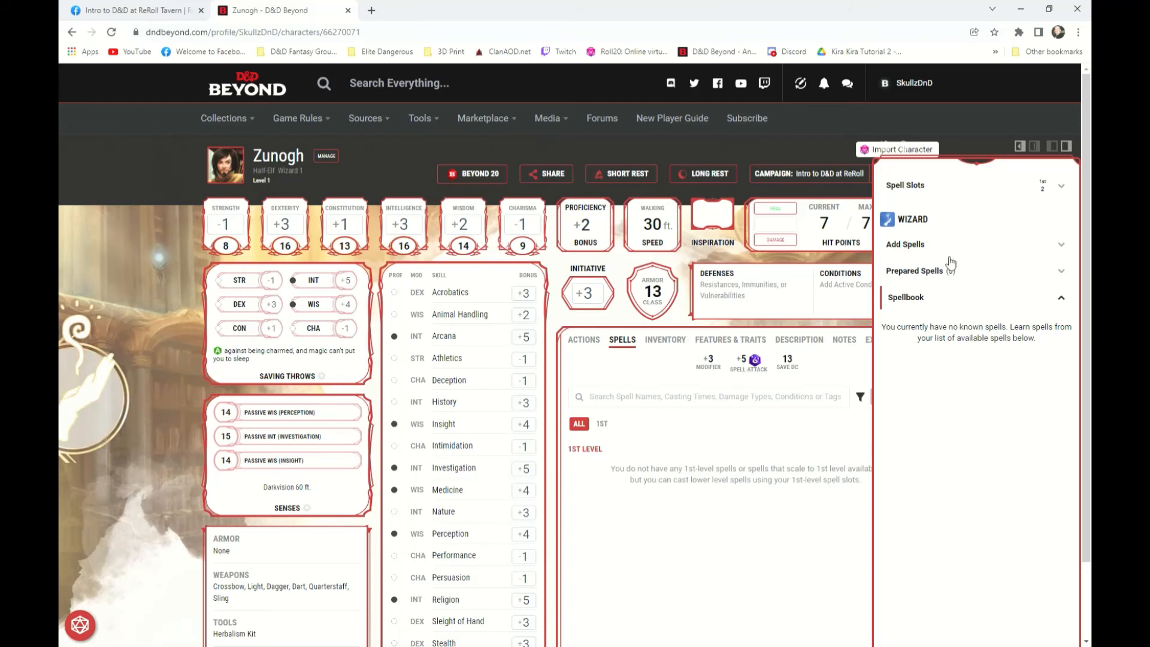
{"action": "left_click", "coordinate": [921, 250]}
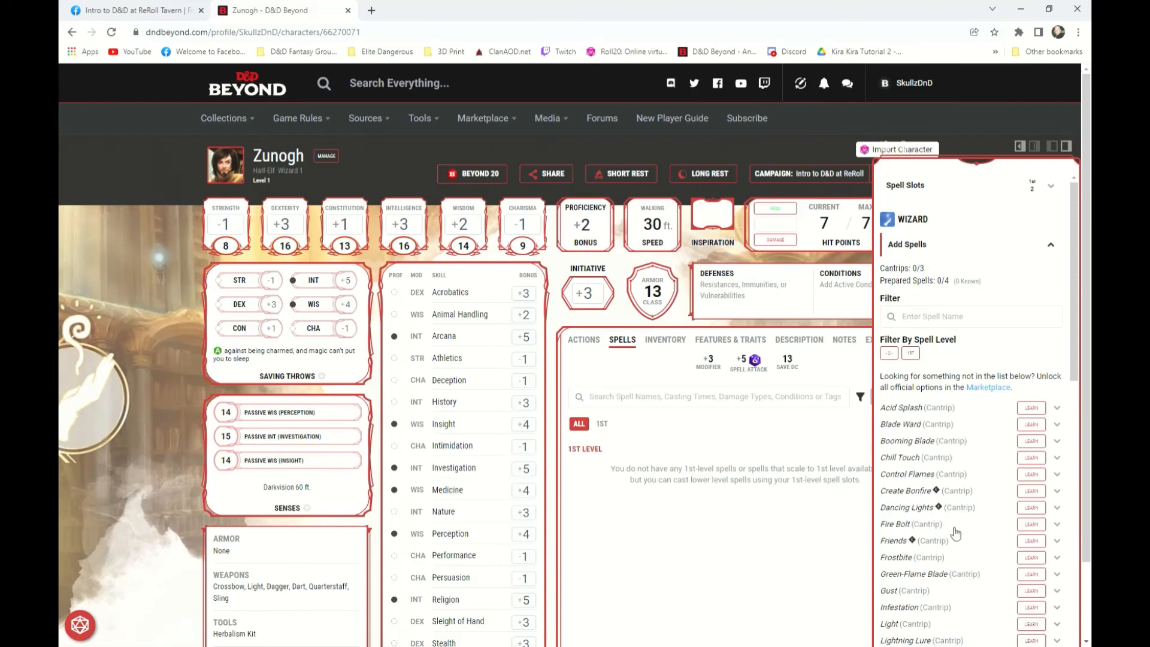
{"action": "left_click", "coordinate": [910, 458]}
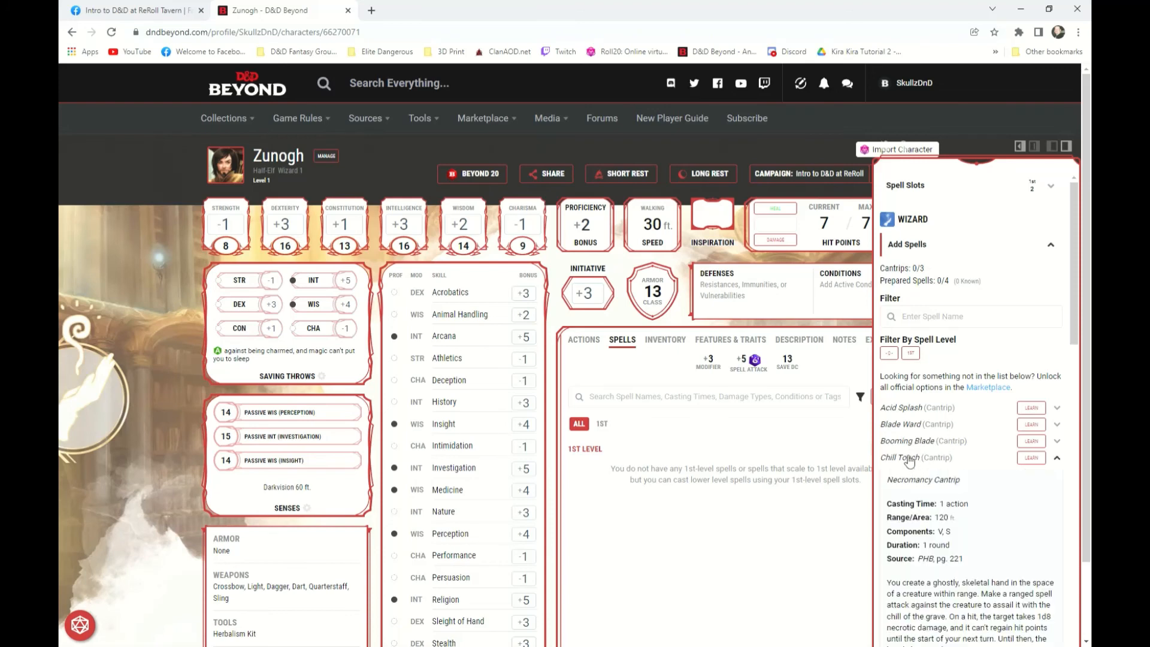
{"action": "scroll", "coordinate": [937, 498], "scroll_direction": "down", "scroll_amount": 3}
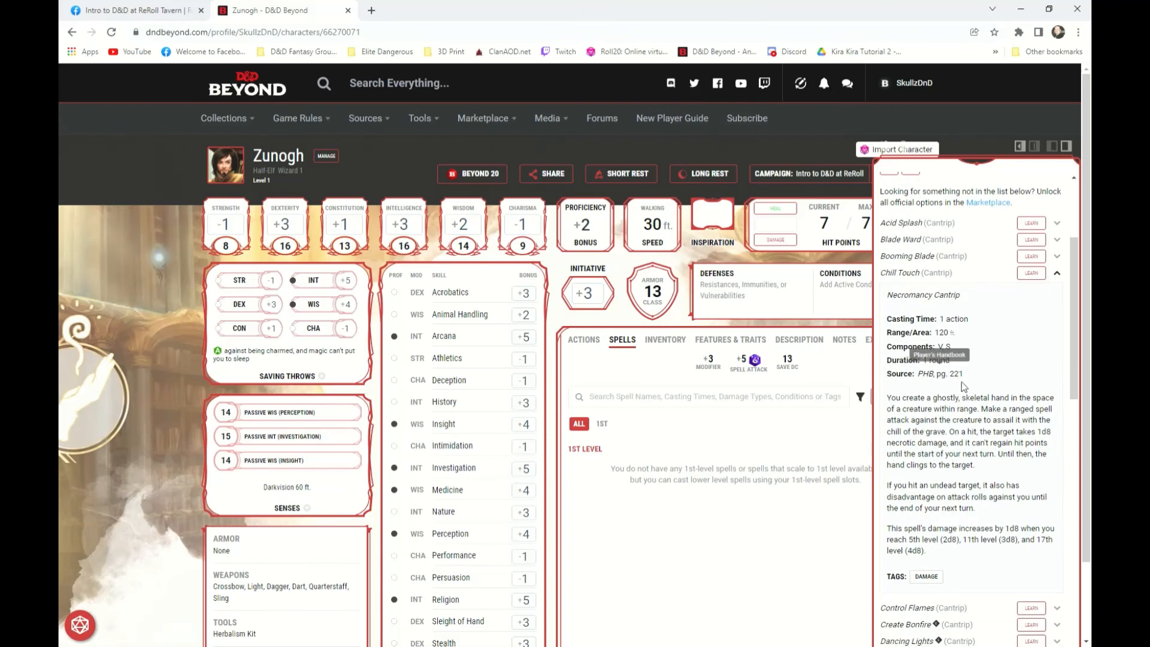
{"action": "mouse_move", "coordinate": [356, 232]}
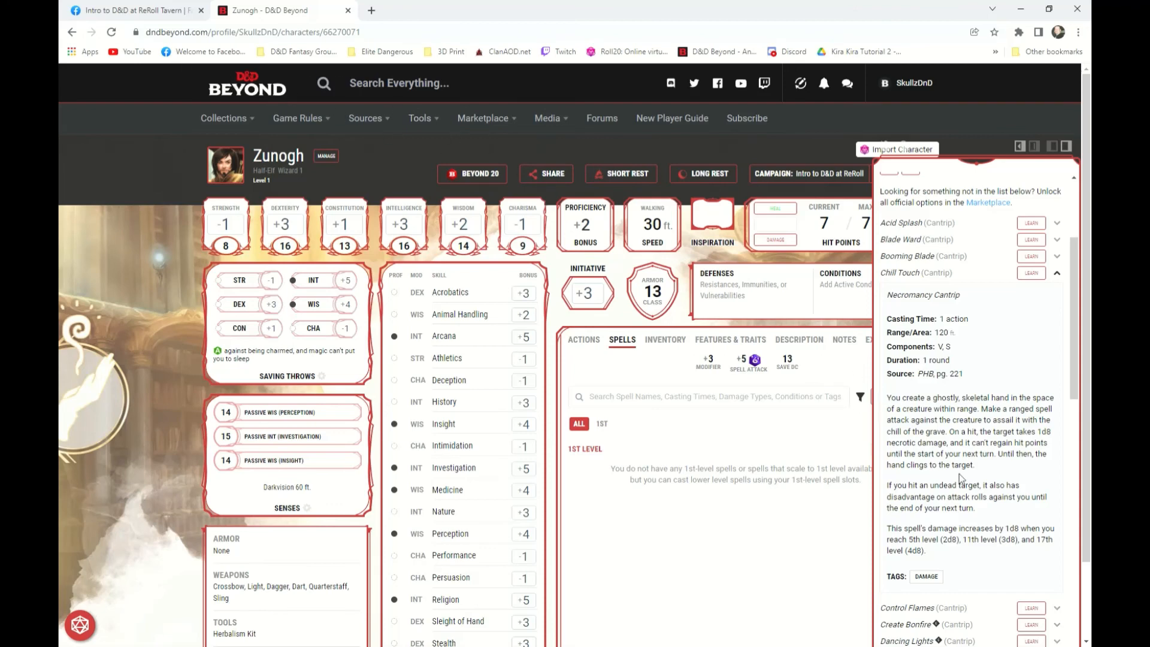
{"action": "left_click", "coordinate": [906, 275]}
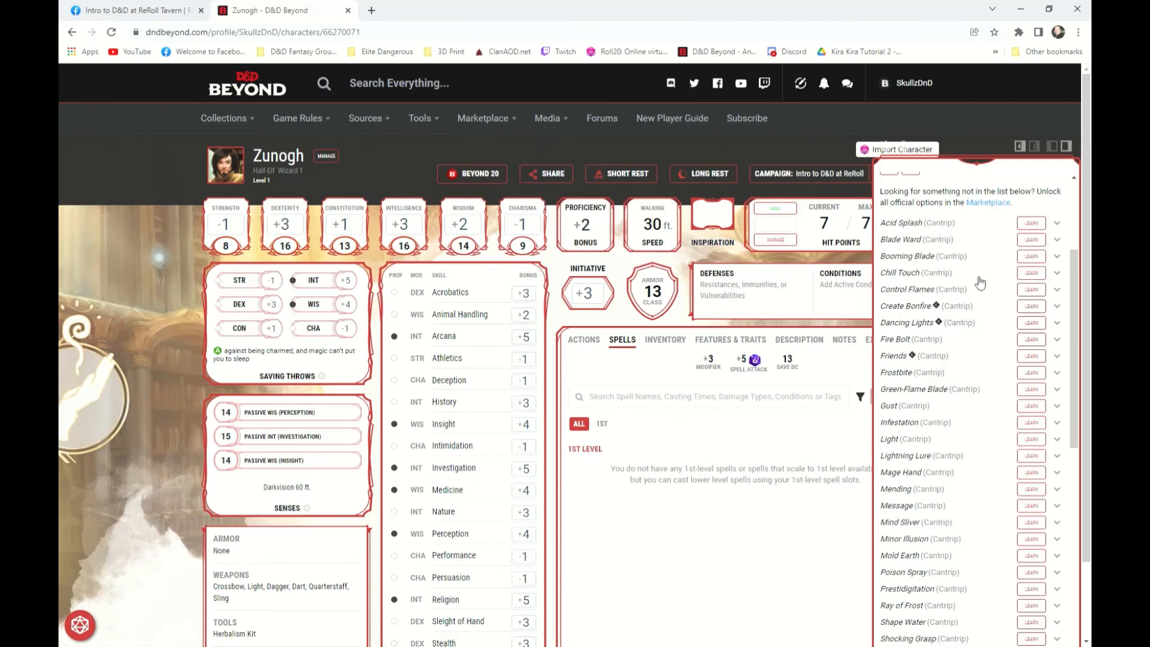
Step: Learn the three wizard cantrips Chill Touch, Fire Bolt and Mage Hand
{"action": "left_click", "coordinate": [1028, 275]}
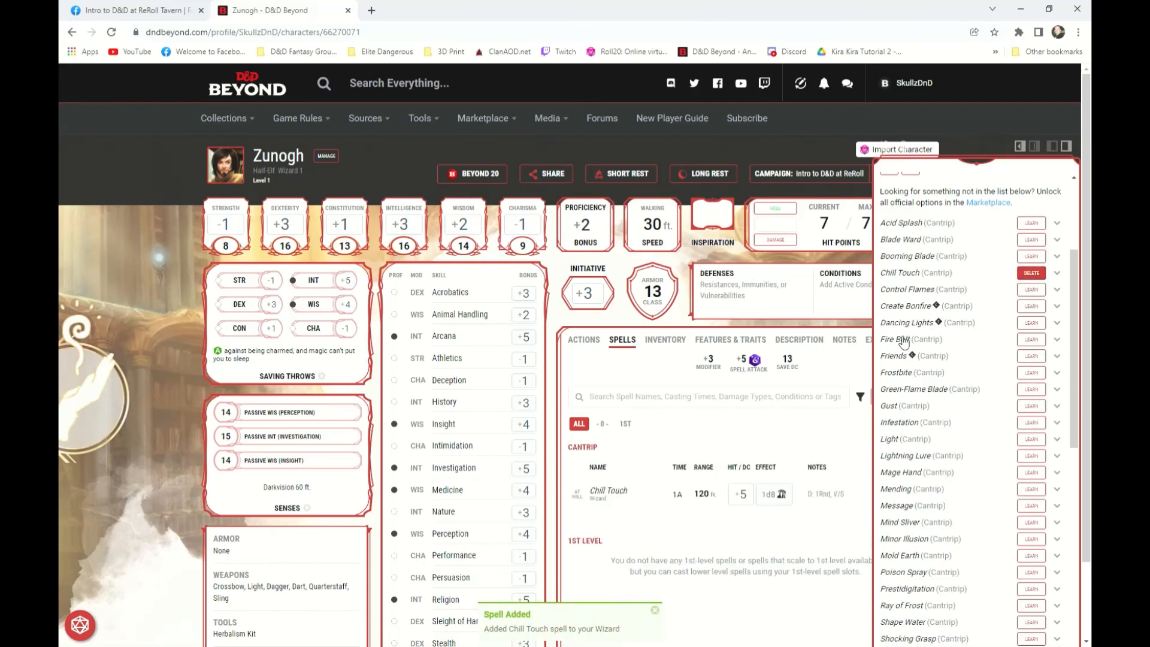
{"action": "left_click", "coordinate": [1037, 340]}
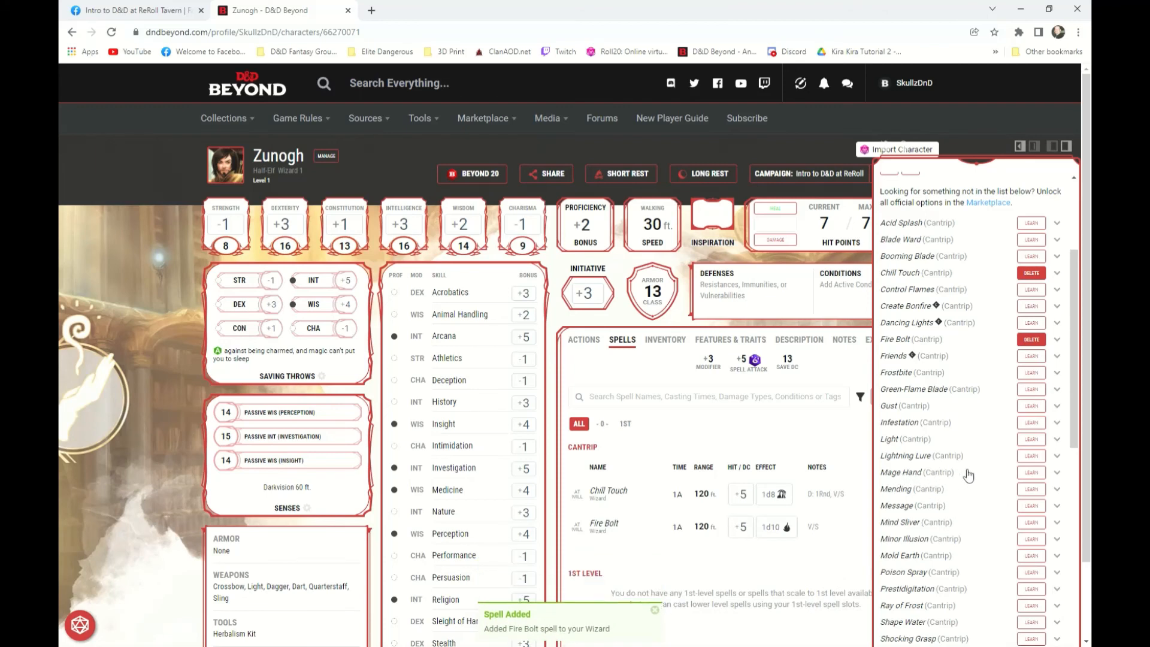
{"action": "left_click", "coordinate": [1037, 473]}
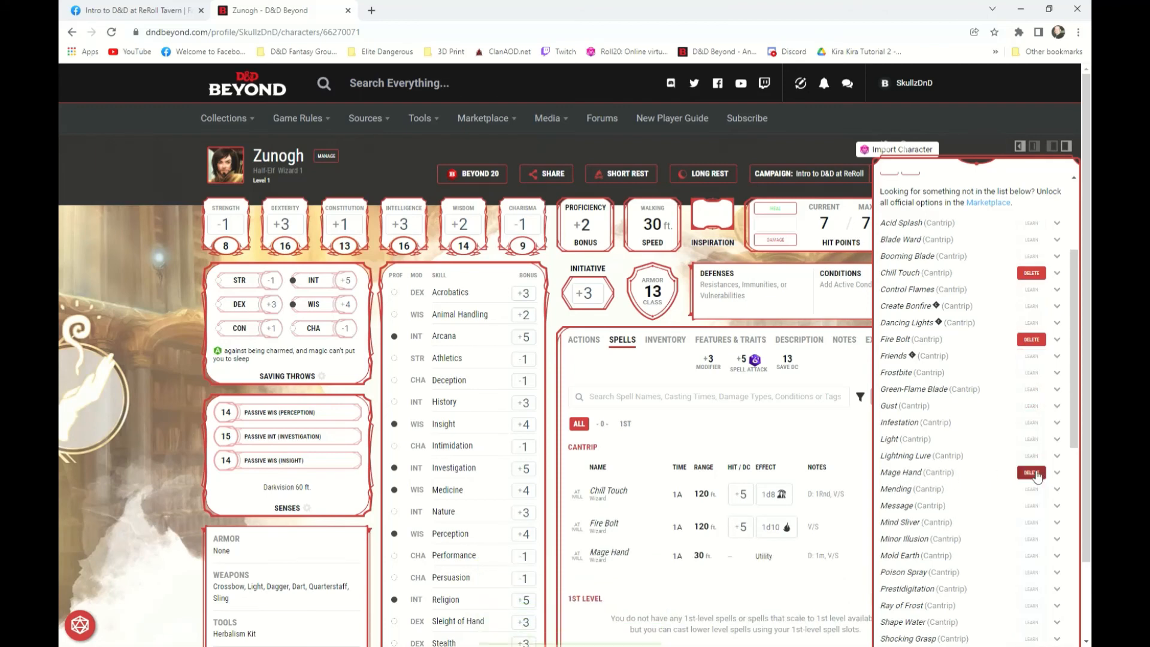
{"action": "scroll", "coordinate": [957, 432], "scroll_direction": "up", "scroll_amount": 3}
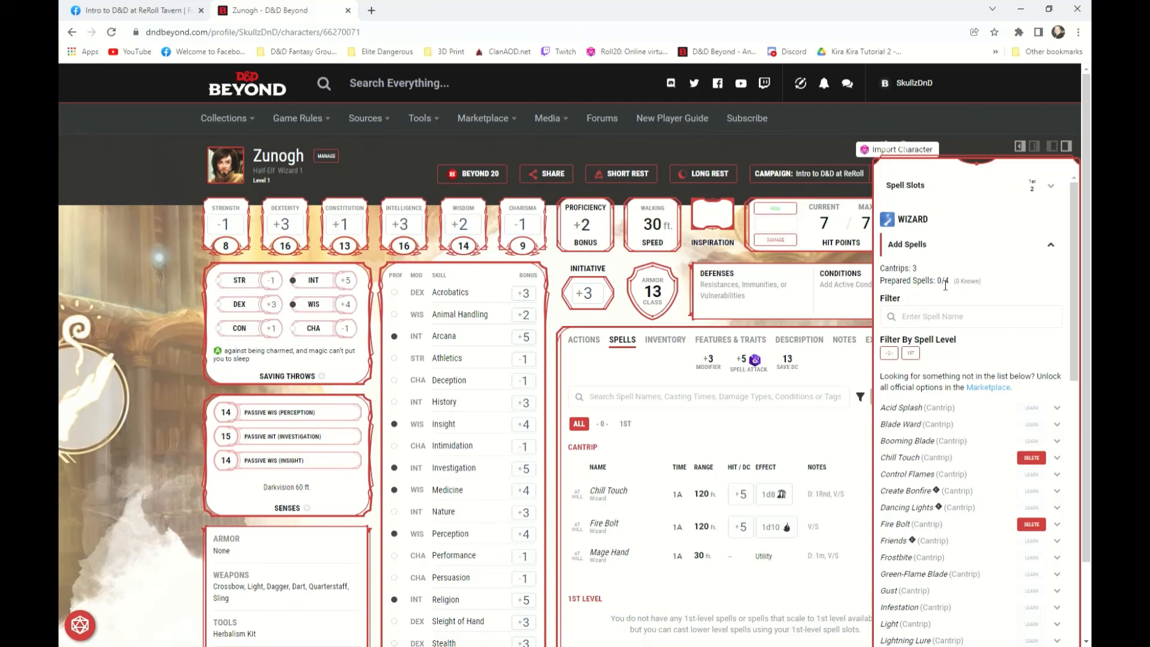
Step: Learn the 1st-level wizard spells Chromatic Orb, Floating Disk, Fog Cloud and Mage Armor
{"action": "scroll", "coordinate": [1011, 503], "scroll_direction": "down", "scroll_amount": 10}
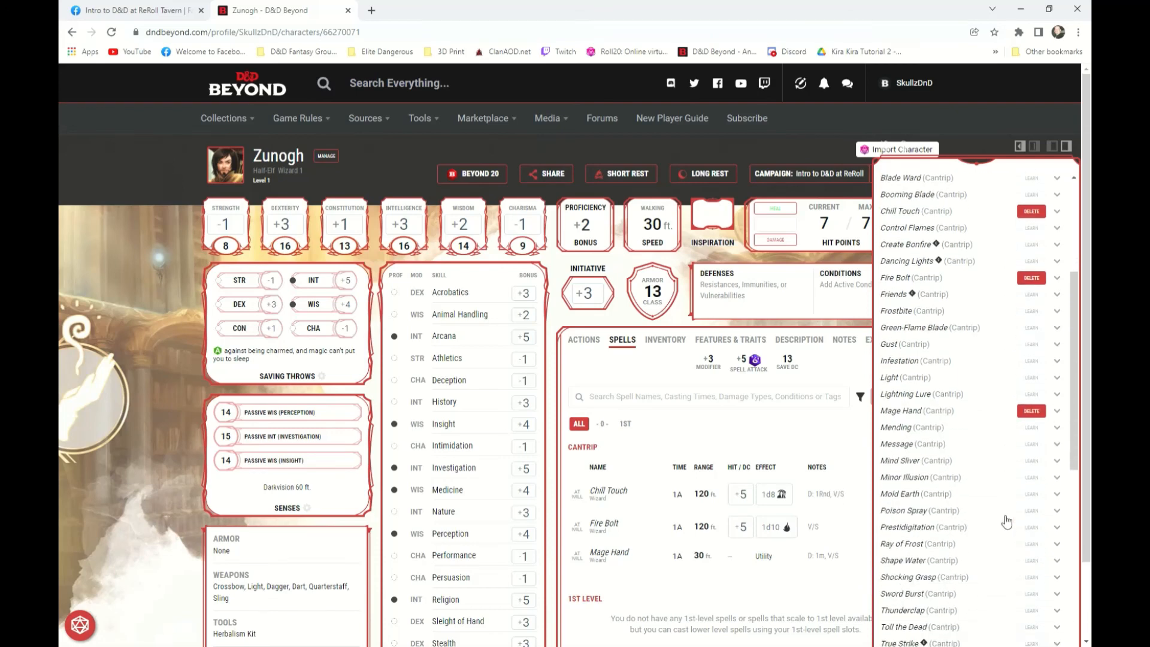
{"action": "scroll", "coordinate": [1006, 521], "scroll_direction": "down", "scroll_amount": 1}
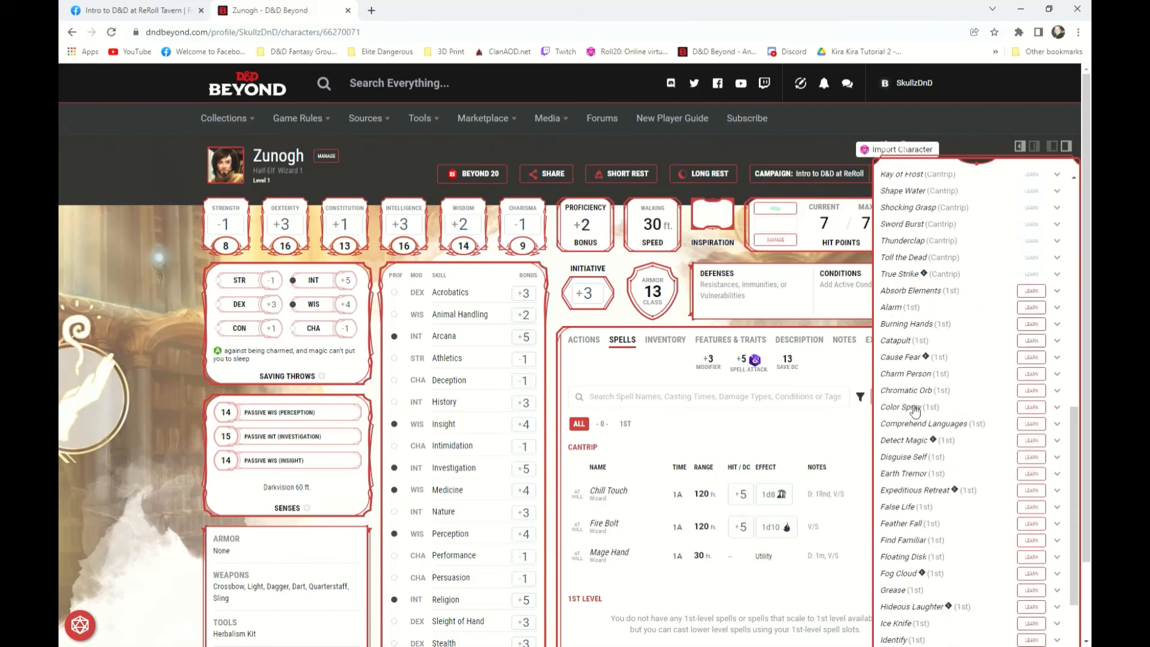
{"action": "left_click", "coordinate": [1034, 396]}
{"action": "scroll", "coordinate": [1004, 507], "scroll_direction": "down", "scroll_amount": 1}
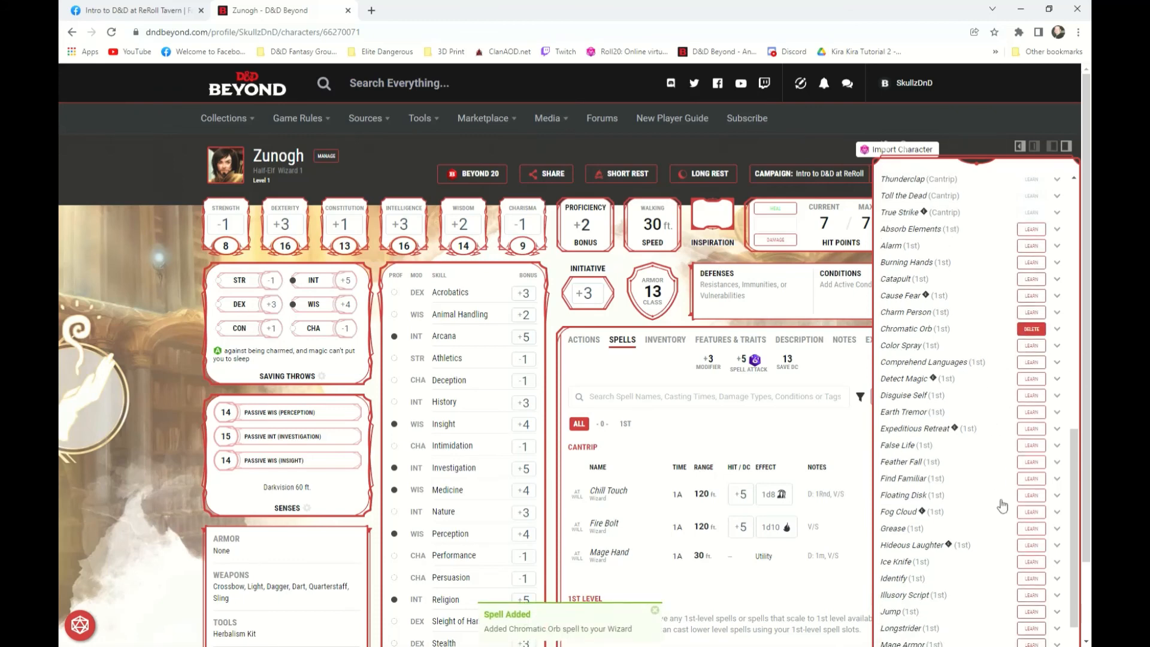
{"action": "left_click", "coordinate": [1042, 497]}
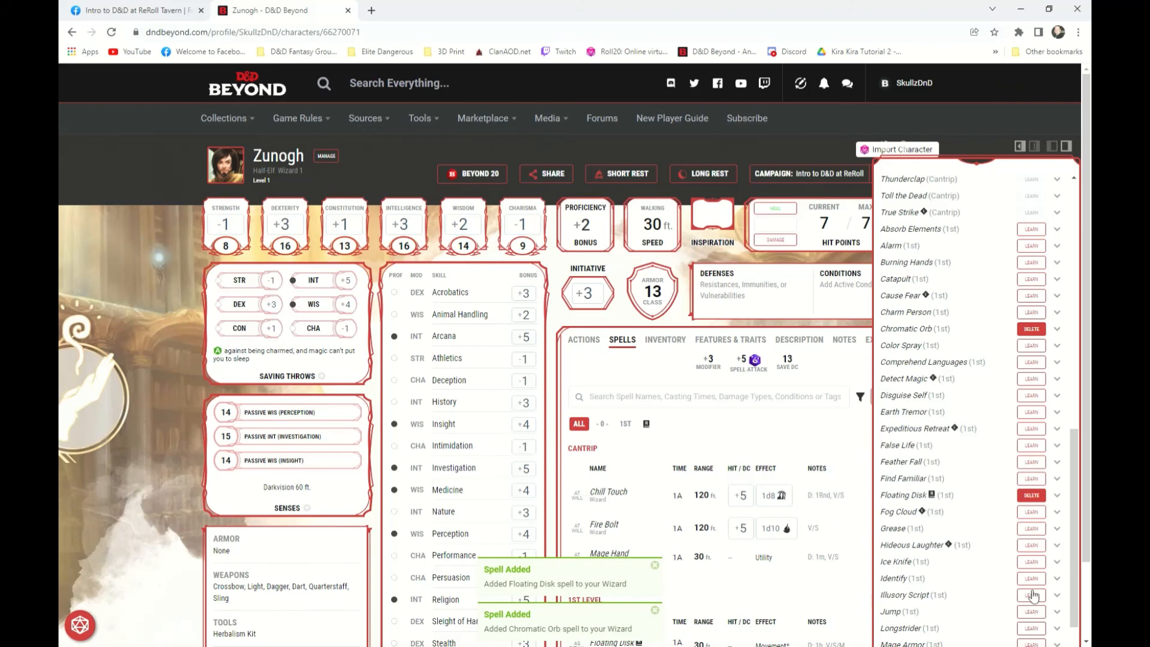
{"action": "left_click", "coordinate": [1040, 515]}
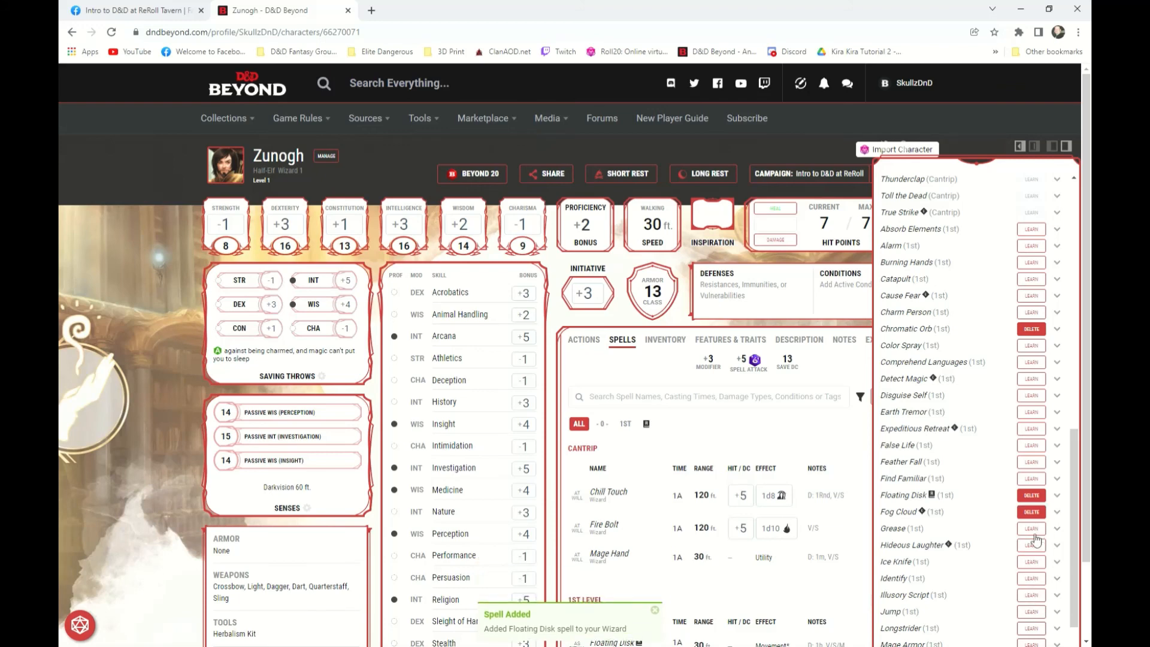
{"action": "left_click", "coordinate": [1042, 643]}
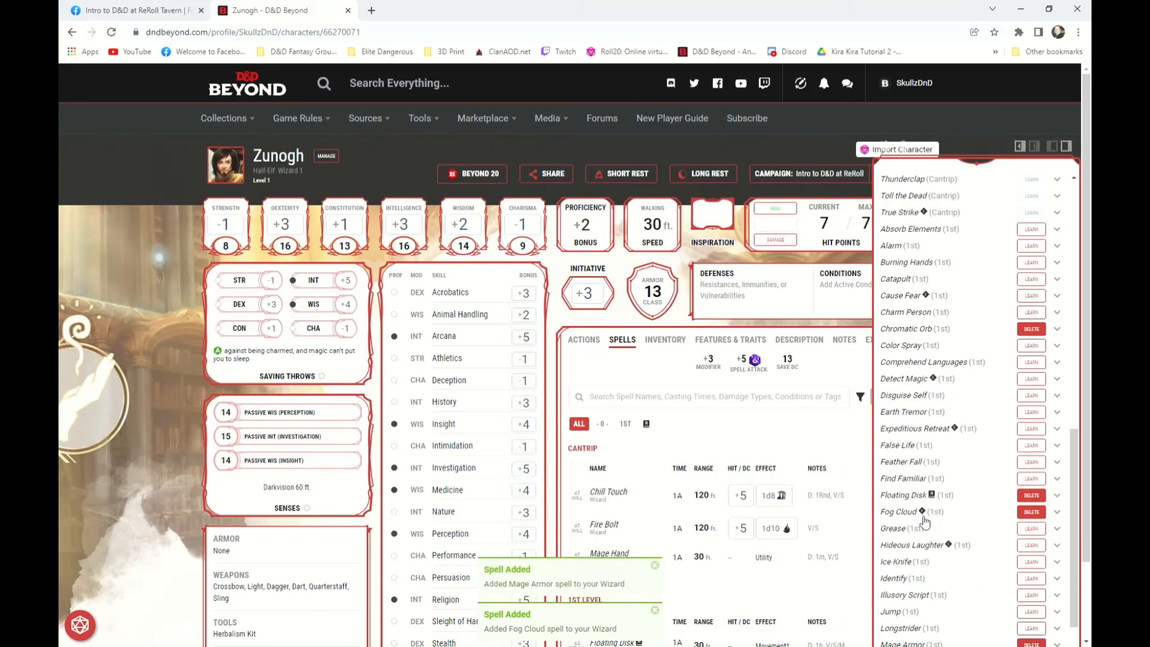
{"action": "scroll", "coordinate": [895, 544], "scroll_direction": "down", "scroll_amount": 2}
{"action": "scroll", "coordinate": [733, 548], "scroll_direction": "down", "scroll_amount": 2}
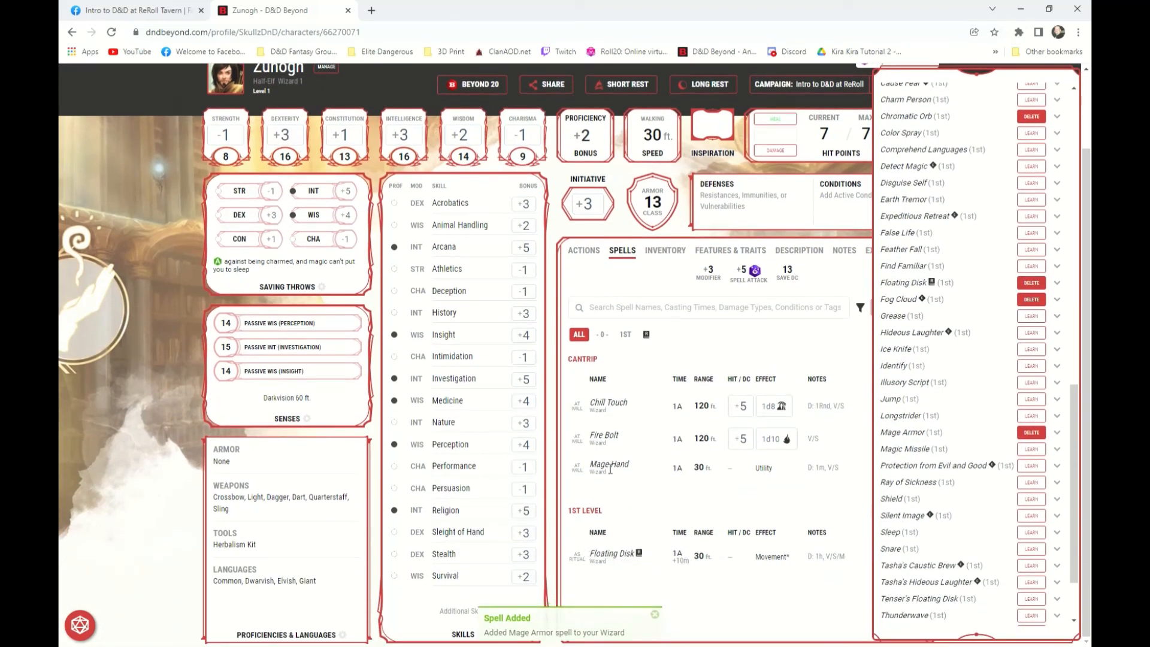
Step: Check which of the learned spells appear in the character's list of actions, and review the wizard's prepared spell limit
{"action": "left_click", "coordinate": [584, 251]}
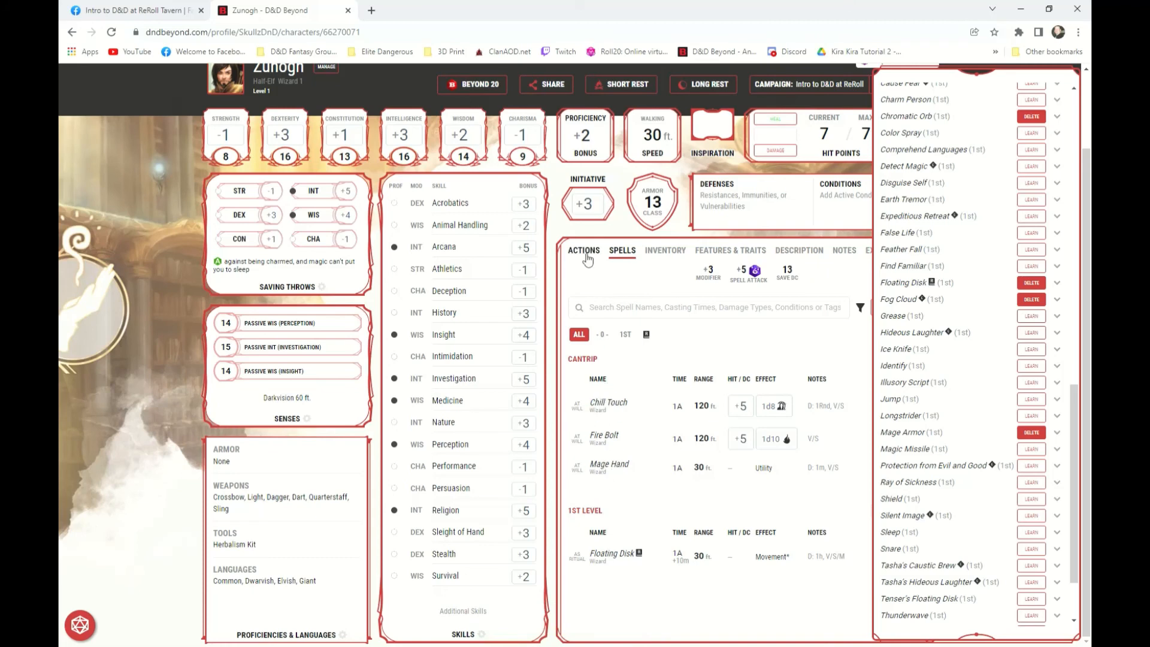
{"action": "scroll", "coordinate": [663, 539], "scroll_direction": "down", "scroll_amount": 3}
{"action": "scroll", "coordinate": [662, 539], "scroll_direction": "up", "scroll_amount": 2}
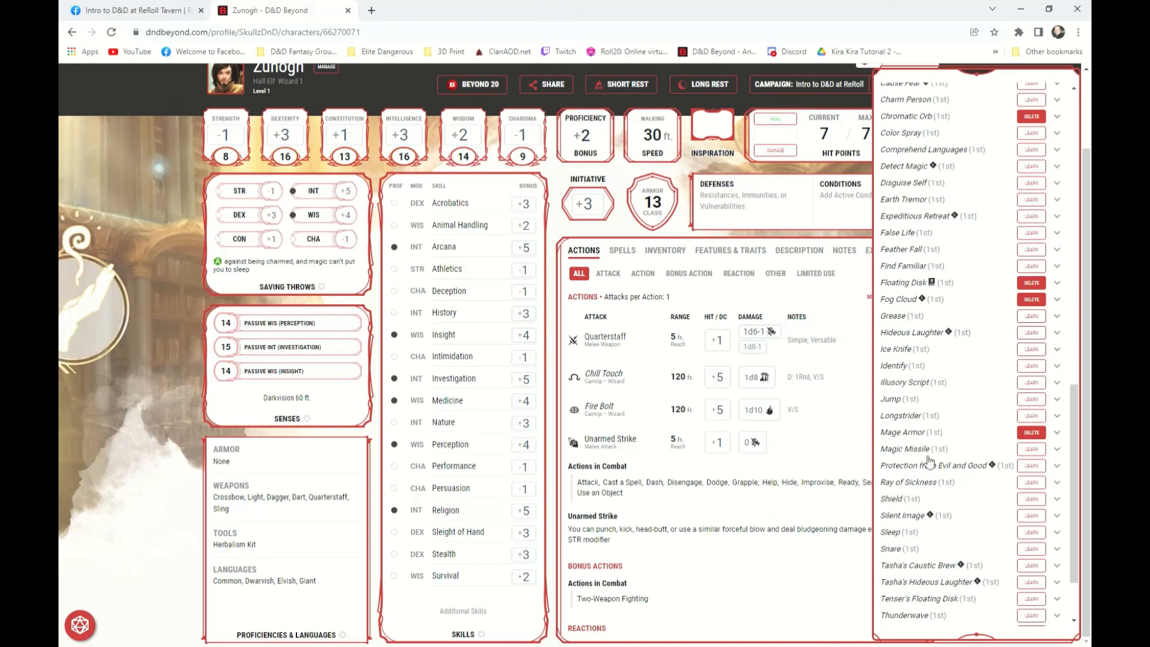
{"action": "scroll", "coordinate": [961, 415], "scroll_direction": "up", "scroll_amount": 7}
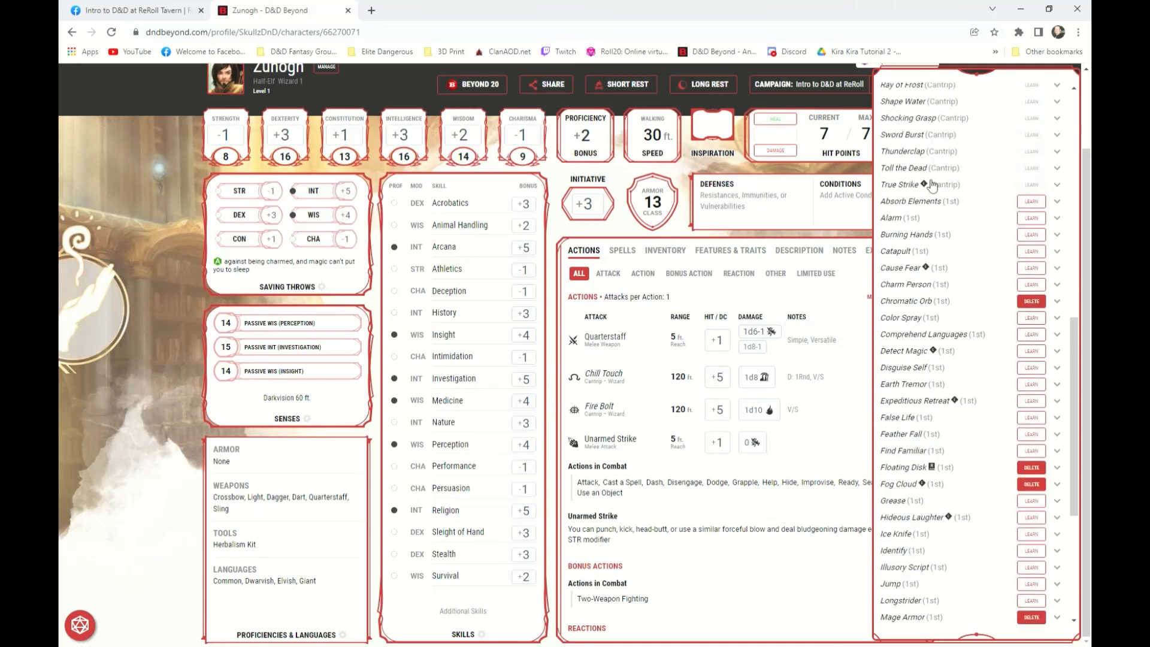
{"action": "scroll", "coordinate": [962, 204], "scroll_direction": "up", "scroll_amount": 8}
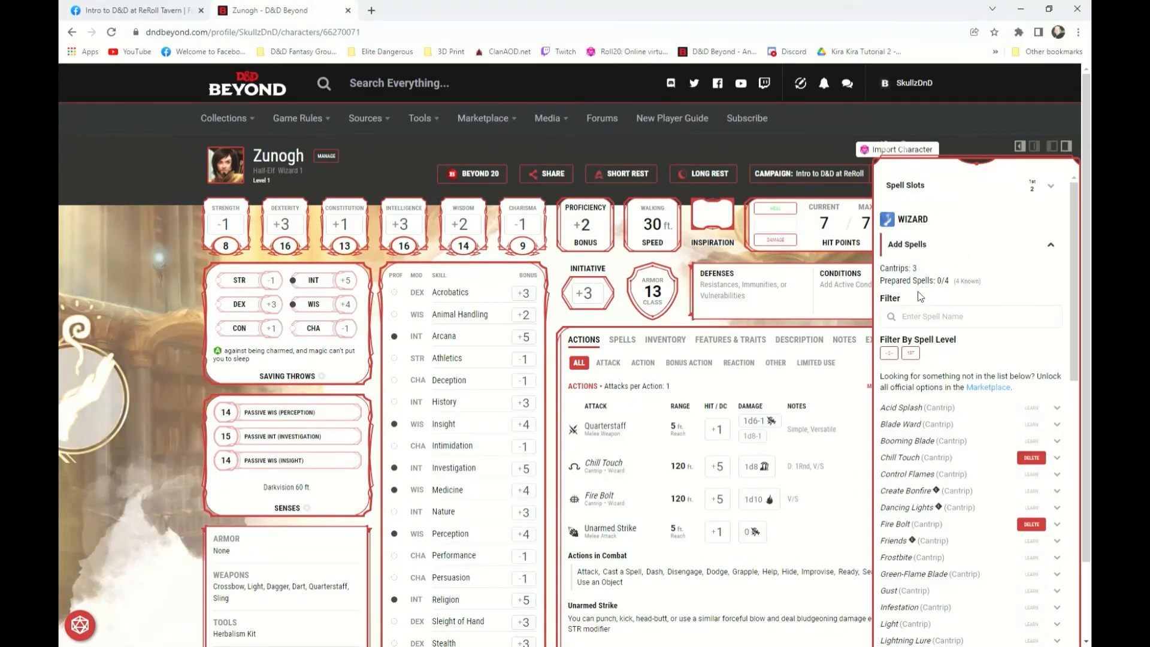
Step: Prepare Chromatic Orb, Floating Disk, Fog Cloud and Mage Armor from the wizard's spellbook, and view the 1st-level spell slots
{"action": "left_click", "coordinate": [950, 252]}
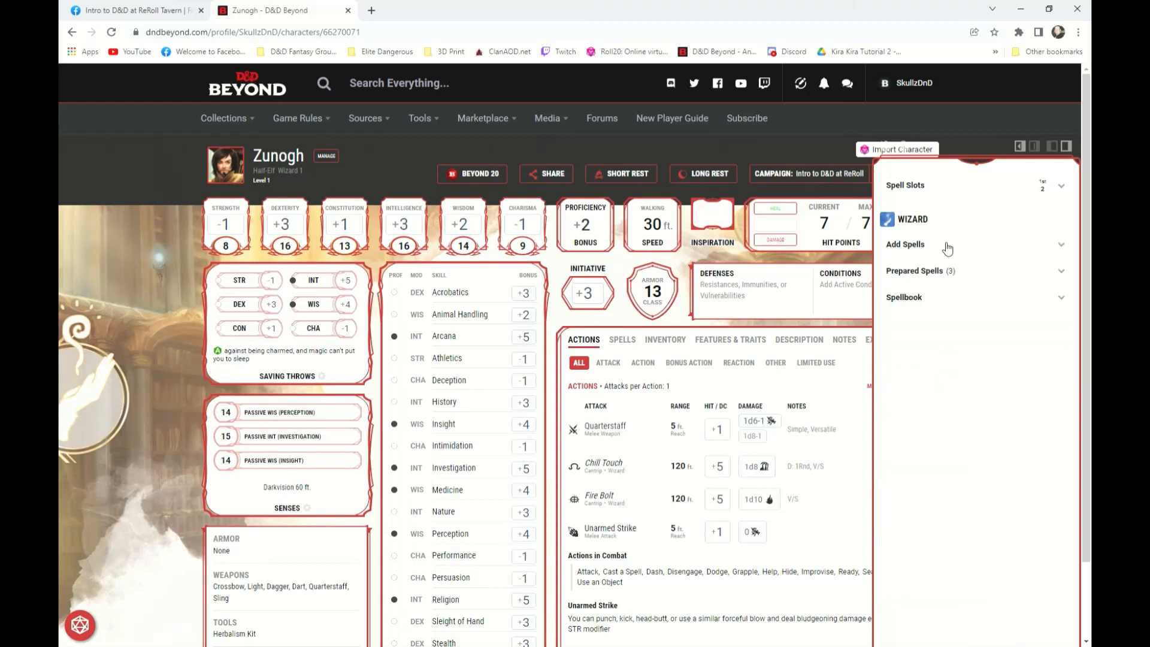
{"action": "left_click", "coordinate": [938, 280]}
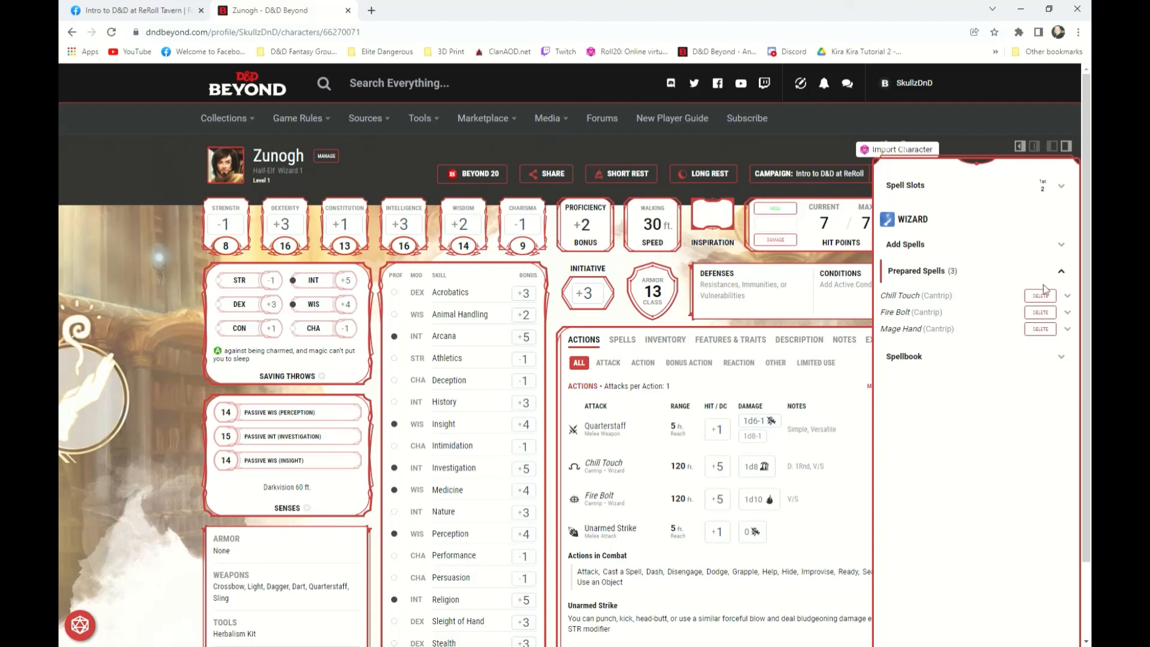
{"action": "left_click", "coordinate": [914, 361]}
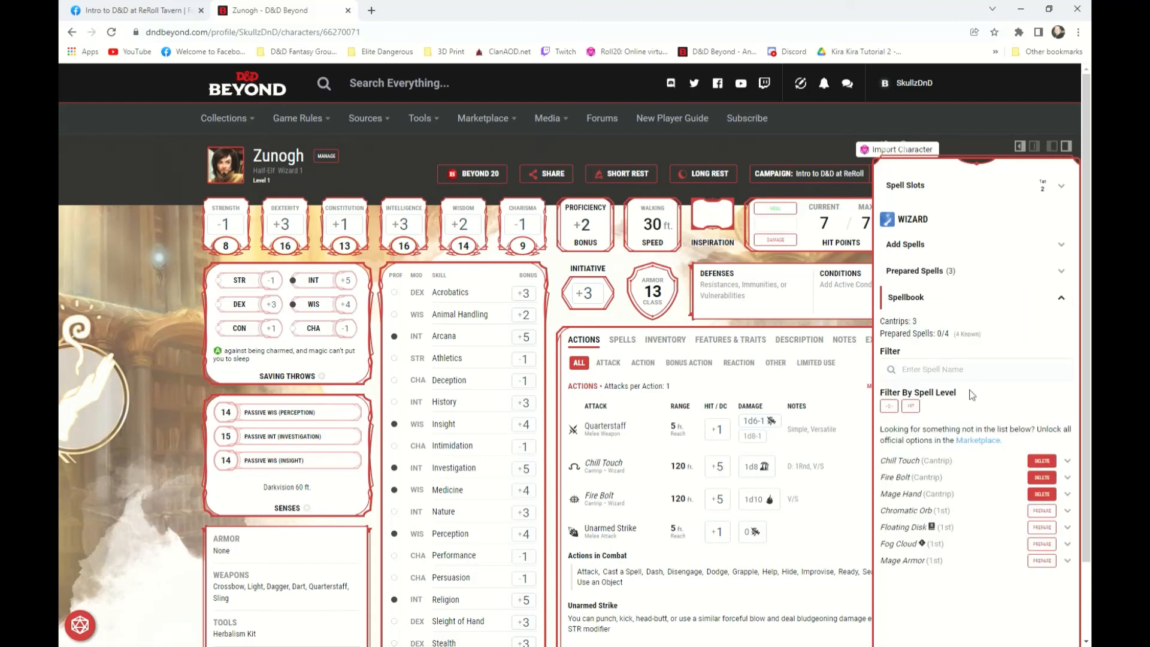
{"action": "left_click", "coordinate": [1047, 513]}
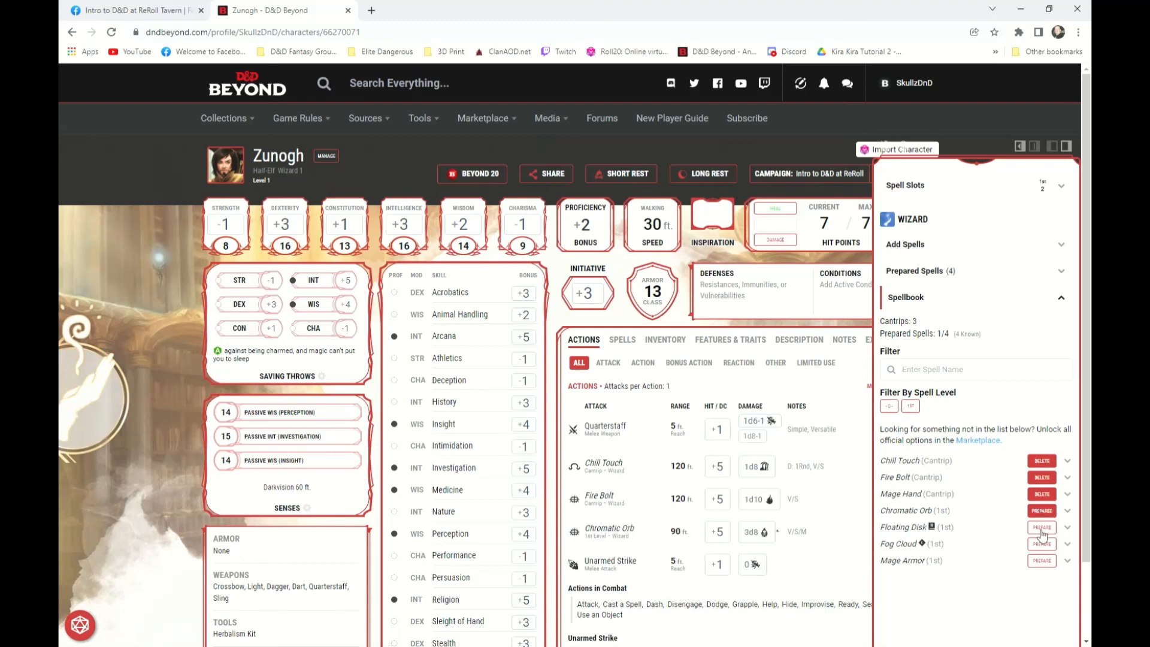
{"action": "left_click", "coordinate": [1043, 527]}
{"action": "left_click", "coordinate": [1044, 544]}
{"action": "left_click", "coordinate": [1042, 561]}
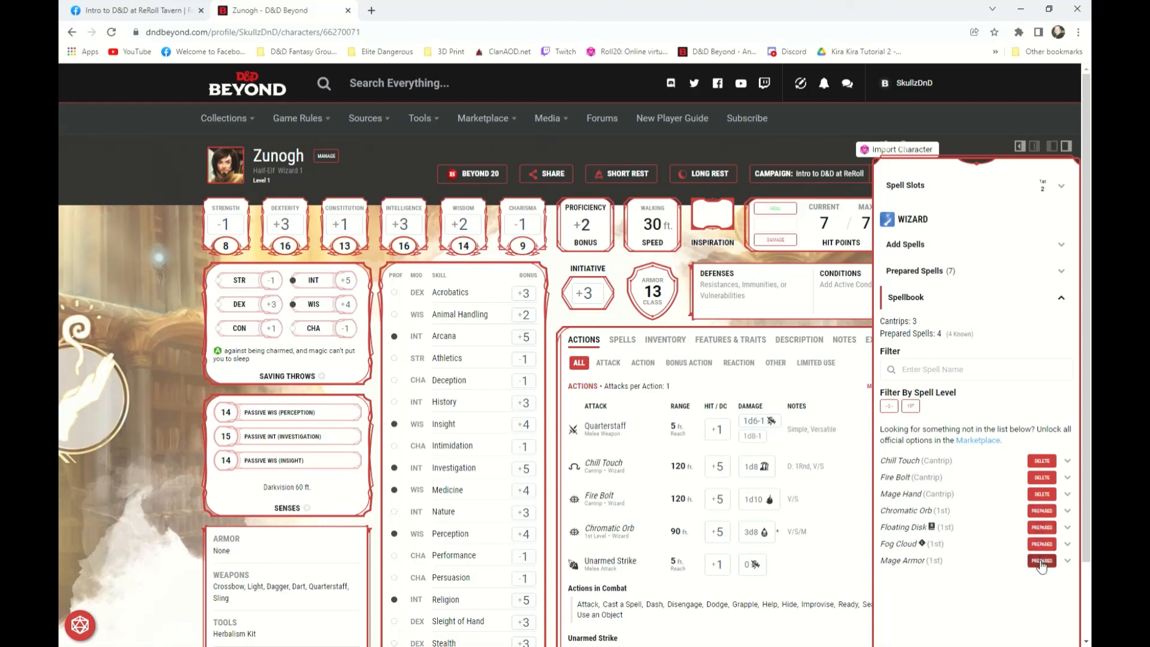
{"action": "left_click", "coordinate": [1054, 191]}
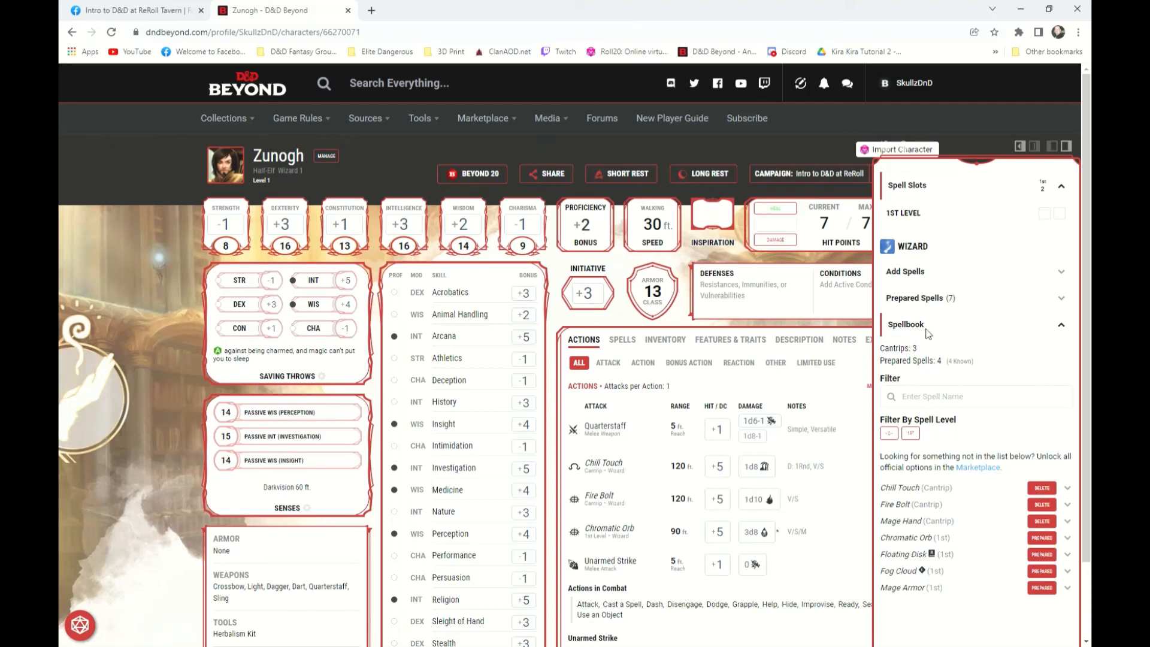
{"action": "left_click", "coordinate": [824, 324]}
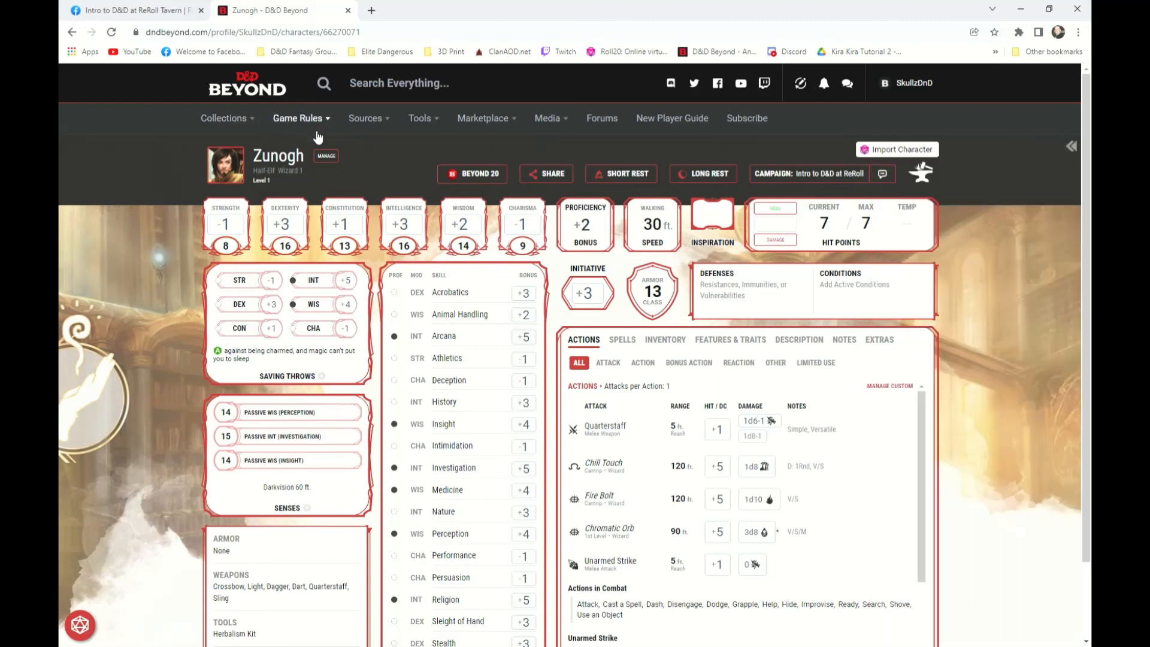
Step: Reopen the character in the builder for managing character and levels, and go back to the name and preferences page
{"action": "mouse_move", "coordinate": [332, 144]}
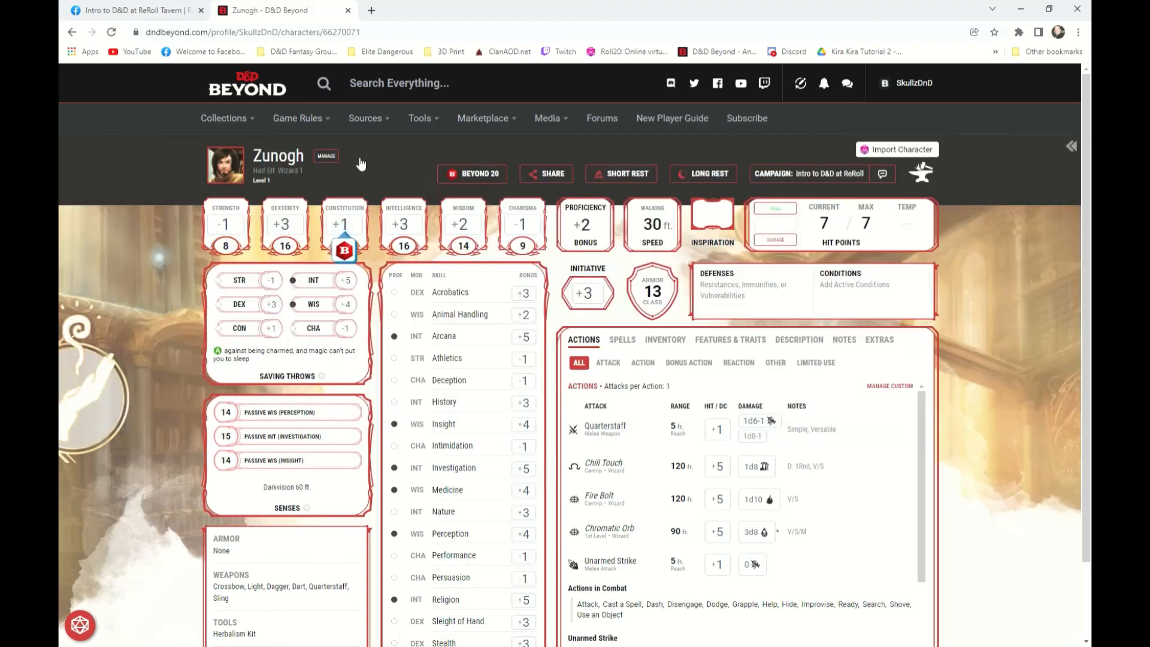
{"action": "left_click", "coordinate": [327, 158]}
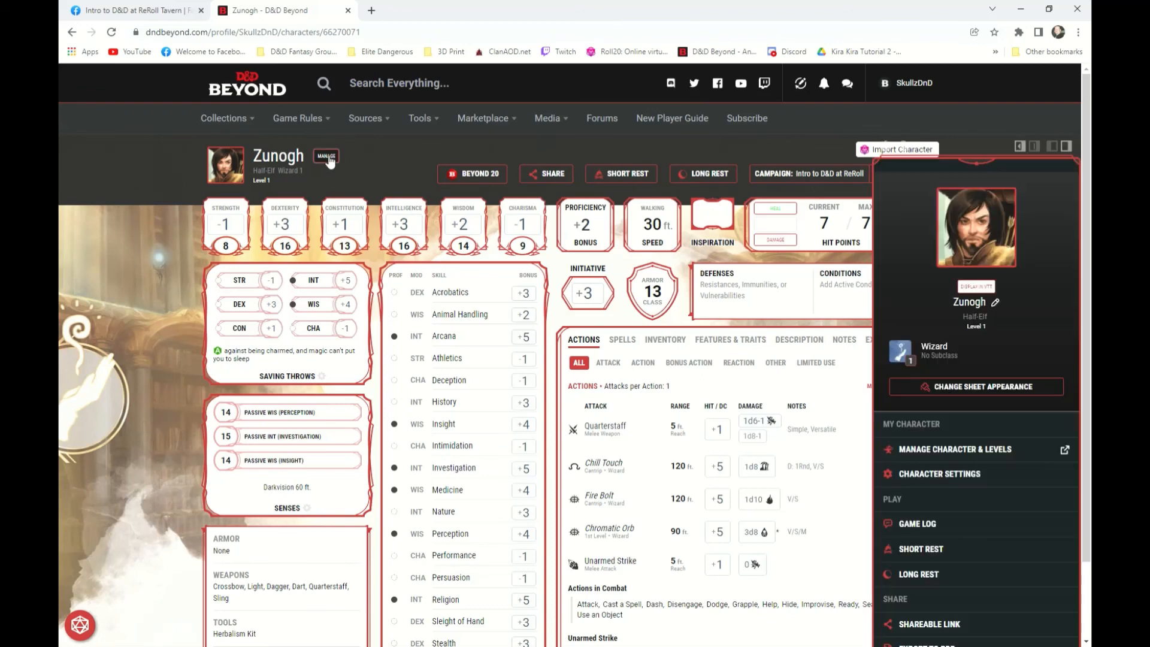
{"action": "left_click", "coordinate": [964, 454]}
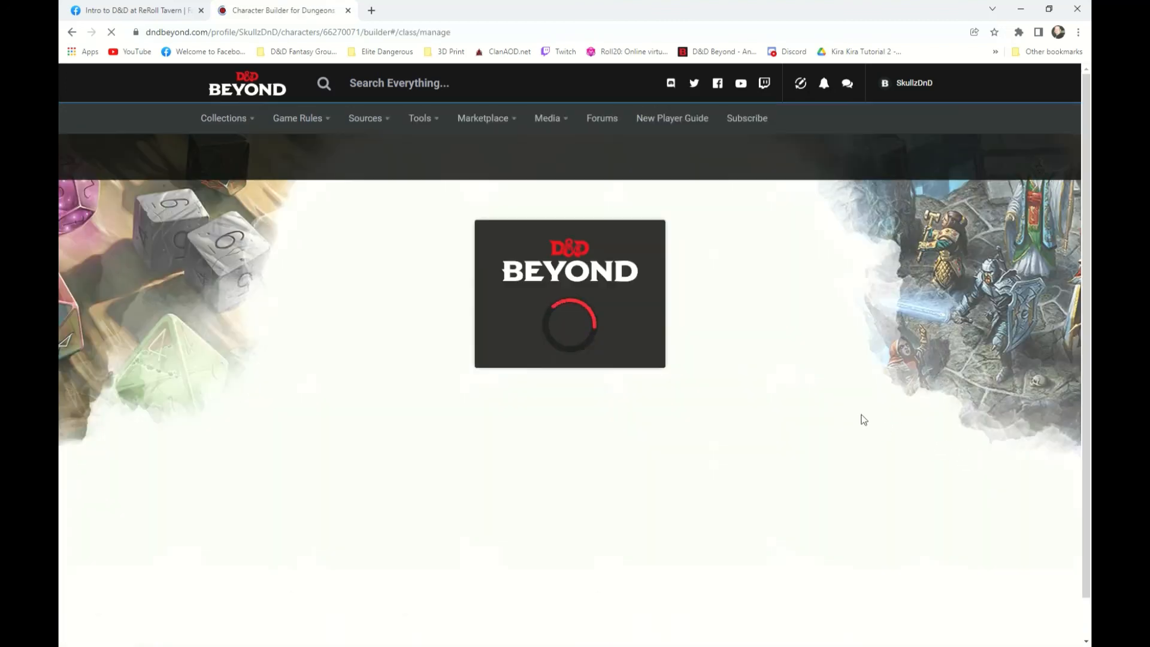
{"action": "left_click", "coordinate": [358, 233]}
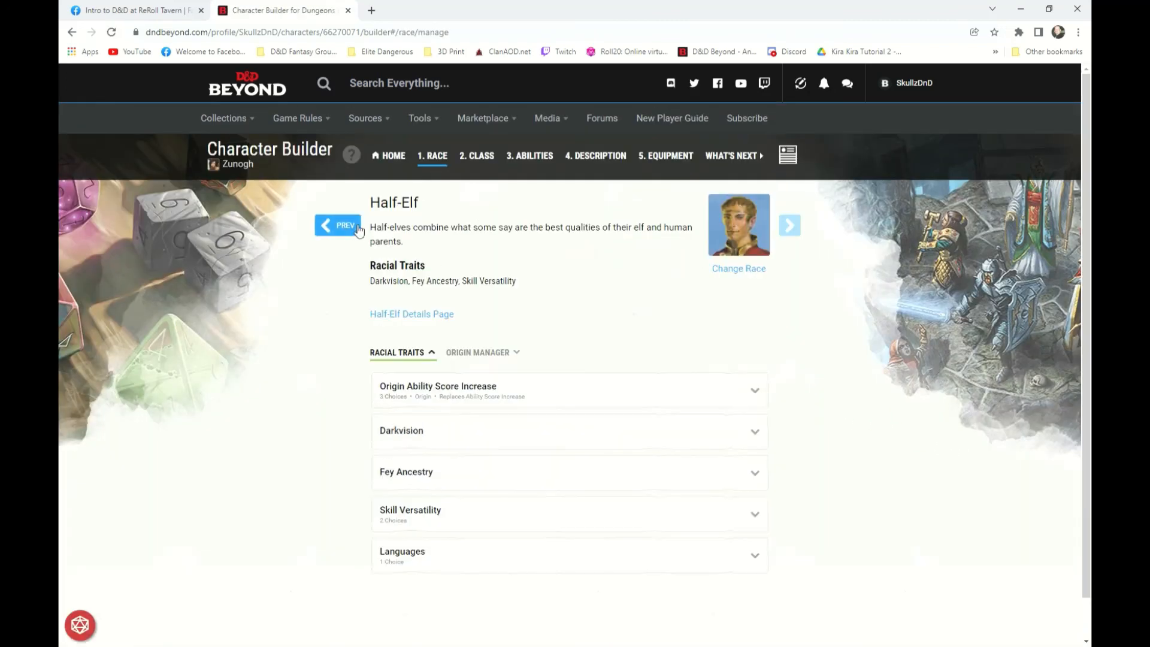
{"action": "left_click", "coordinate": [356, 231]}
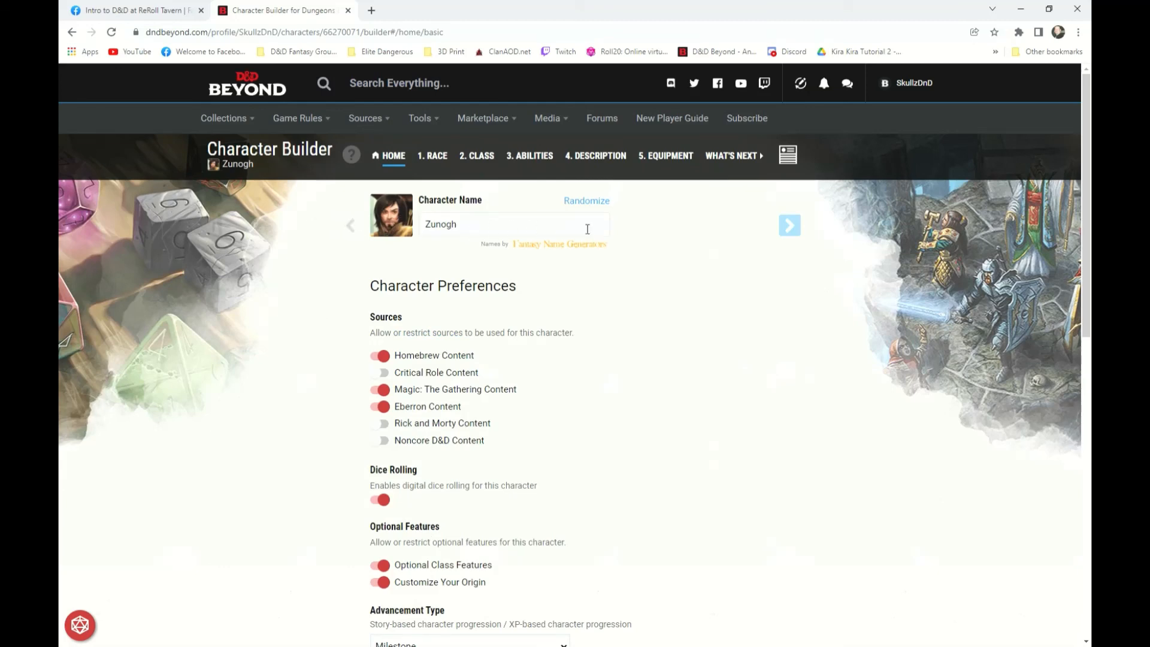
Step: Go through the builder's pages up to What's Next, and return to the character sheet, dismissing the Beyond 20 notice
{"action": "left_click", "coordinate": [813, 228]}
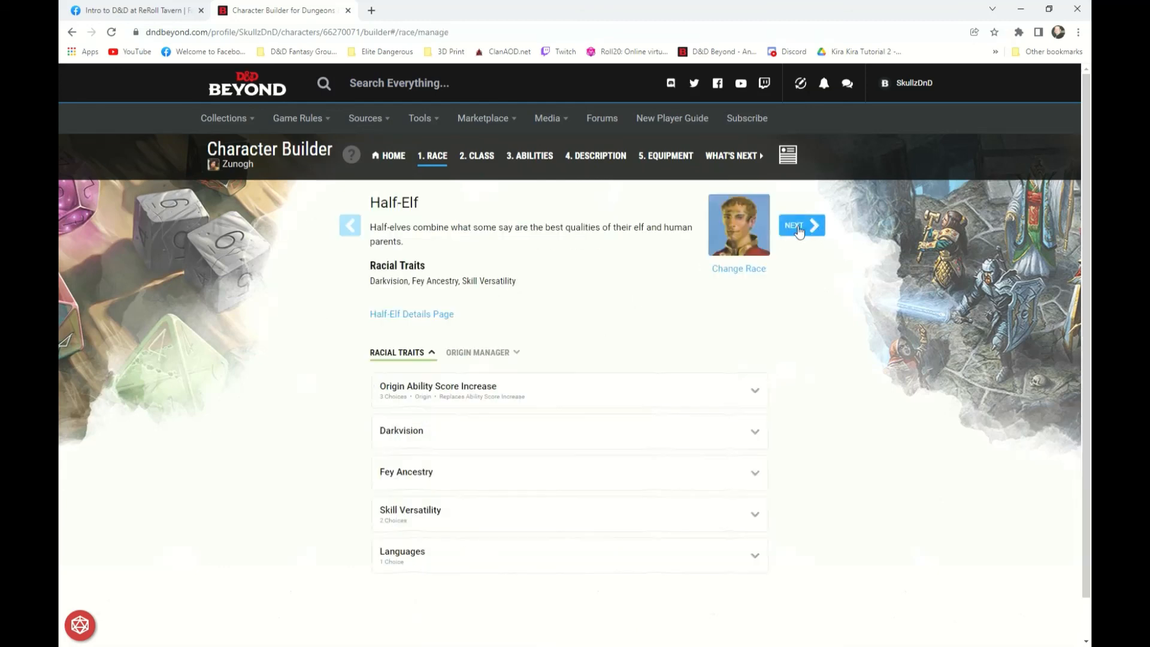
{"action": "left_click", "coordinate": [802, 231]}
{"action": "left_click", "coordinate": [802, 231]}
{"action": "left_click", "coordinate": [802, 231]}
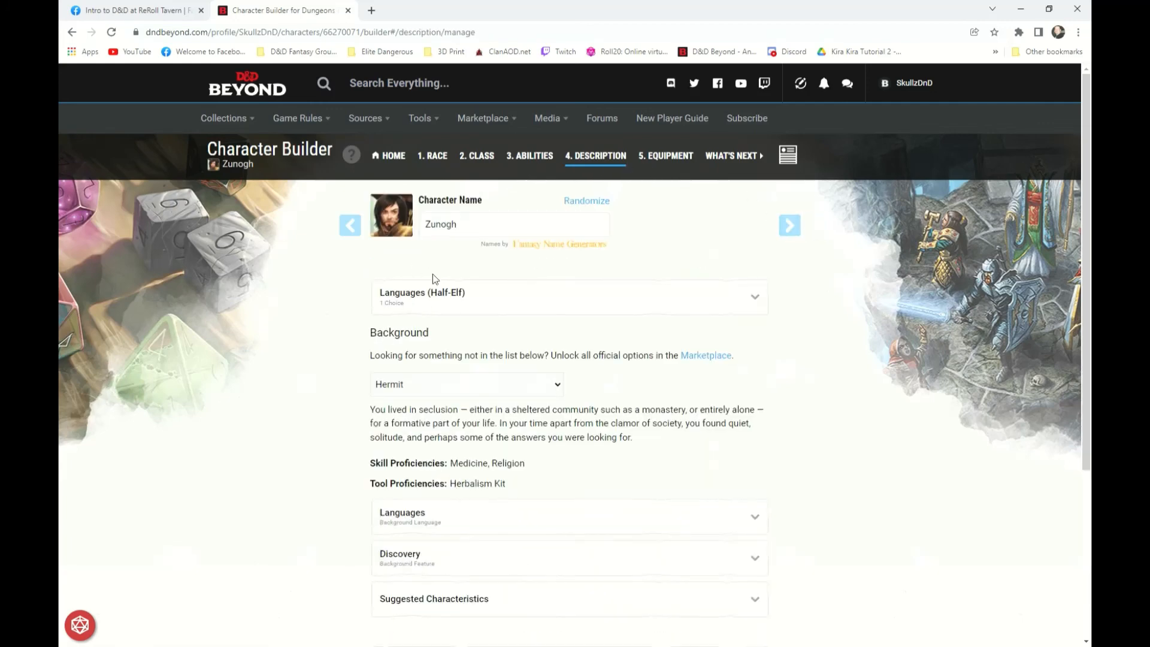
{"action": "left_click", "coordinate": [794, 230]}
{"action": "left_click", "coordinate": [794, 229]}
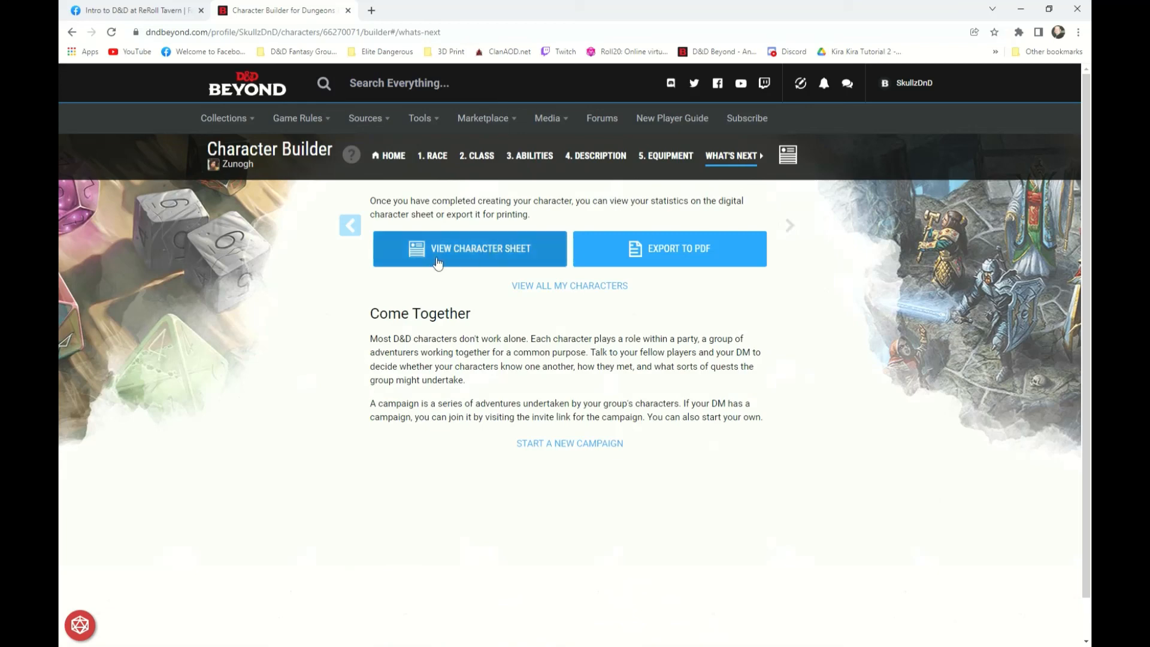
{"action": "left_click", "coordinate": [790, 155]}
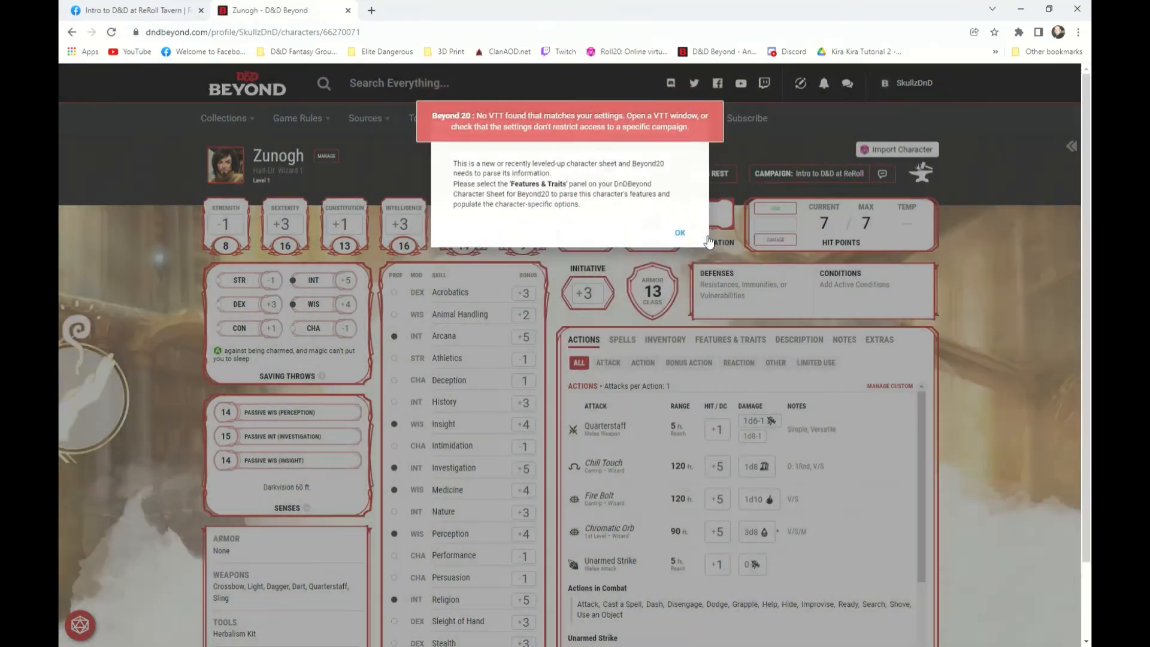
{"action": "left_click", "coordinate": [702, 236]}
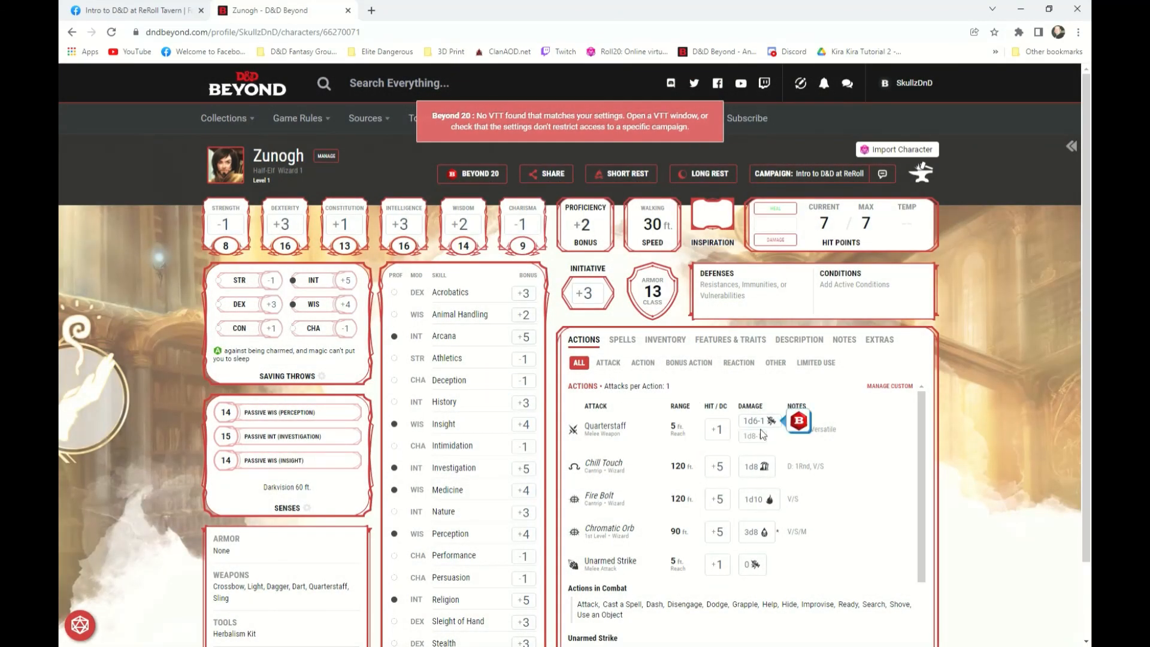
{"action": "mouse_move", "coordinate": [760, 429]}
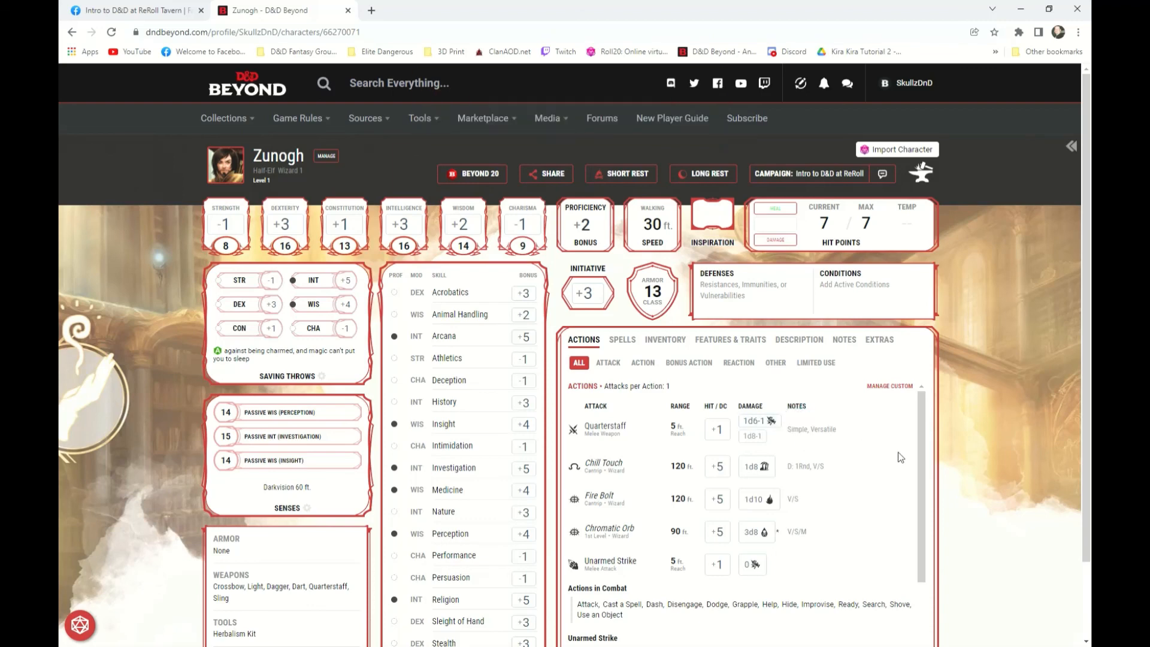
Step: Export the character sheet to PDF from the character management options, and close the side panel
{"action": "left_click", "coordinate": [327, 157]}
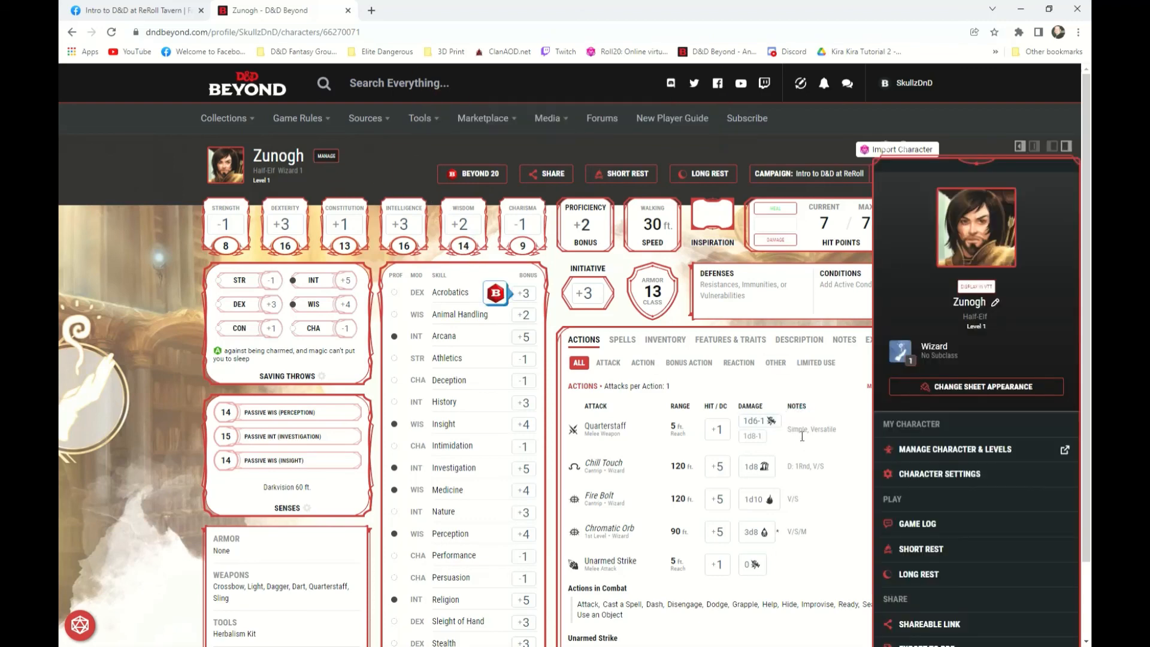
{"action": "scroll", "coordinate": [976, 527], "scroll_direction": "down", "scroll_amount": 2}
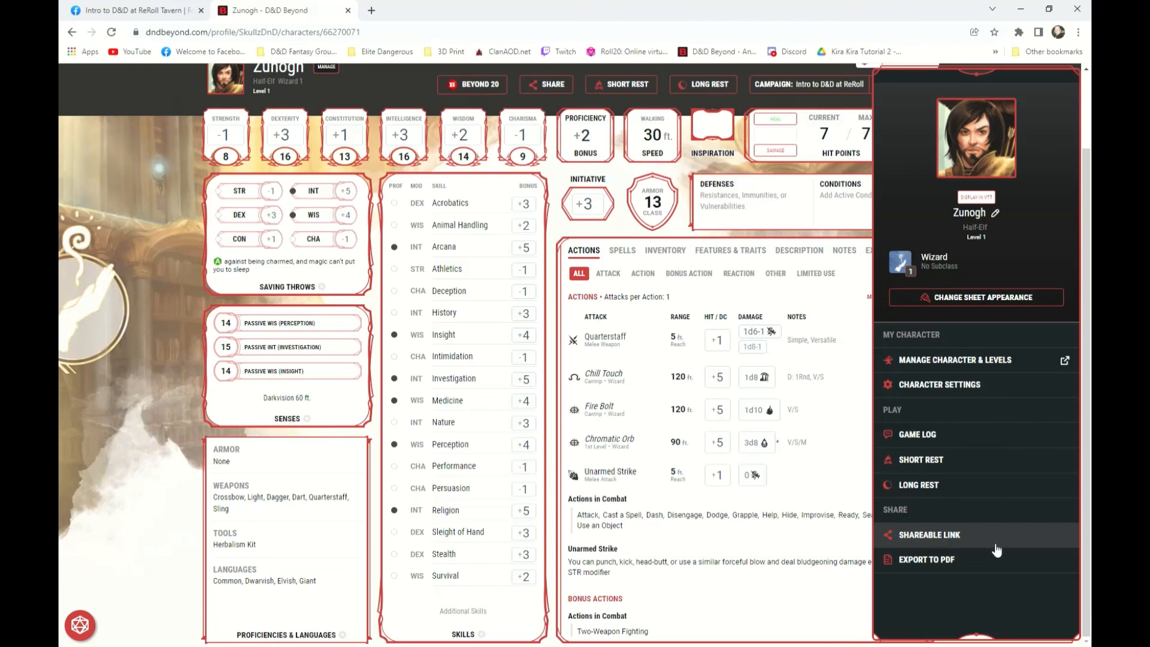
{"action": "left_click", "coordinate": [924, 559]}
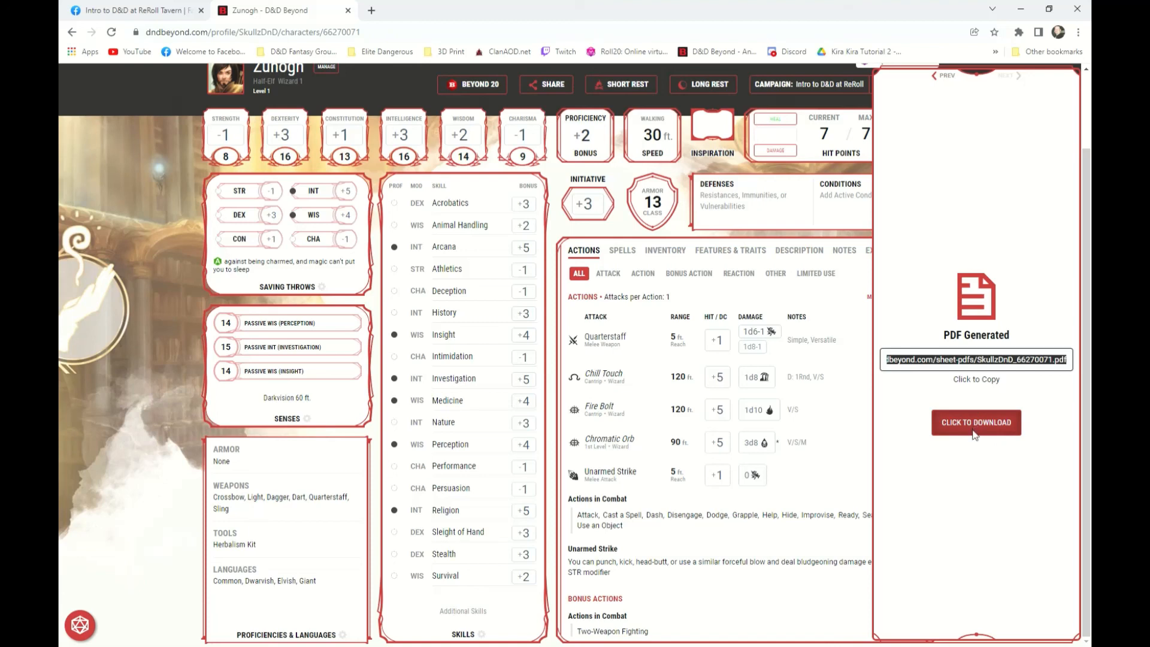
{"action": "left_click", "coordinate": [843, 238]}
{"action": "scroll", "coordinate": [927, 482], "scroll_direction": "up", "scroll_amount": 2}
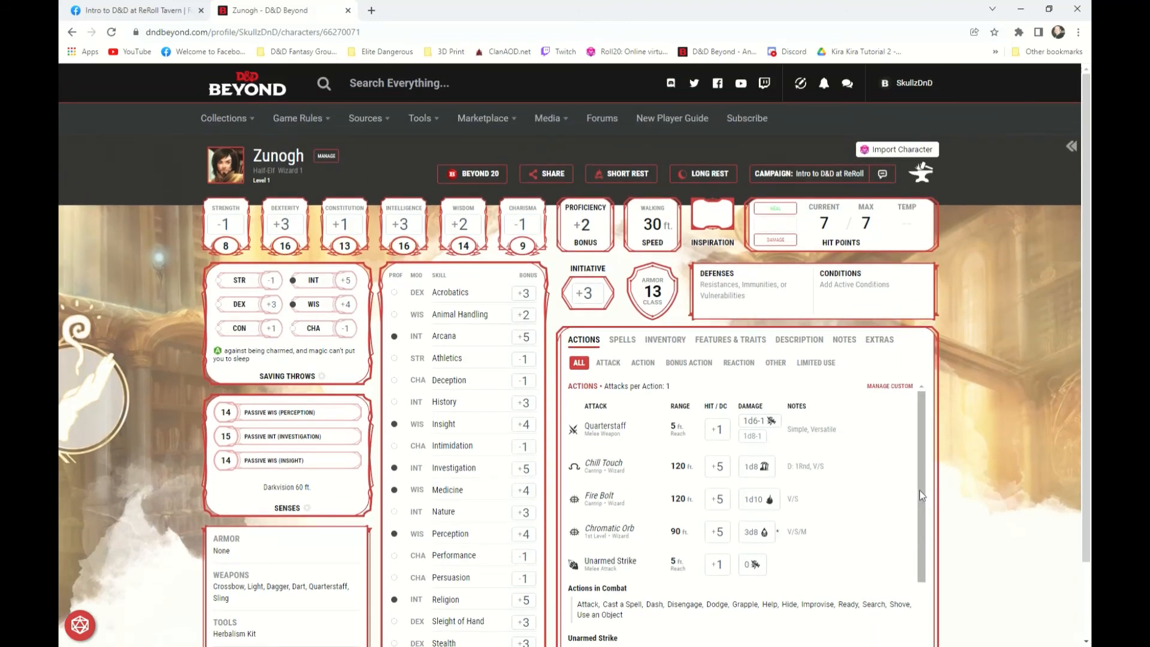